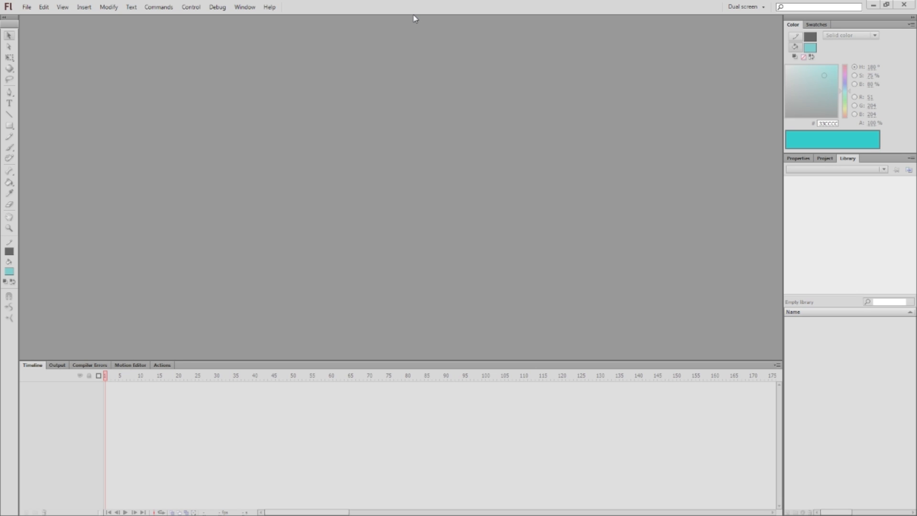
# Step: Create a new ActionScript 2.0 document at 1280 by 720 px and 24 fps
pyautogui.click(27, 7)
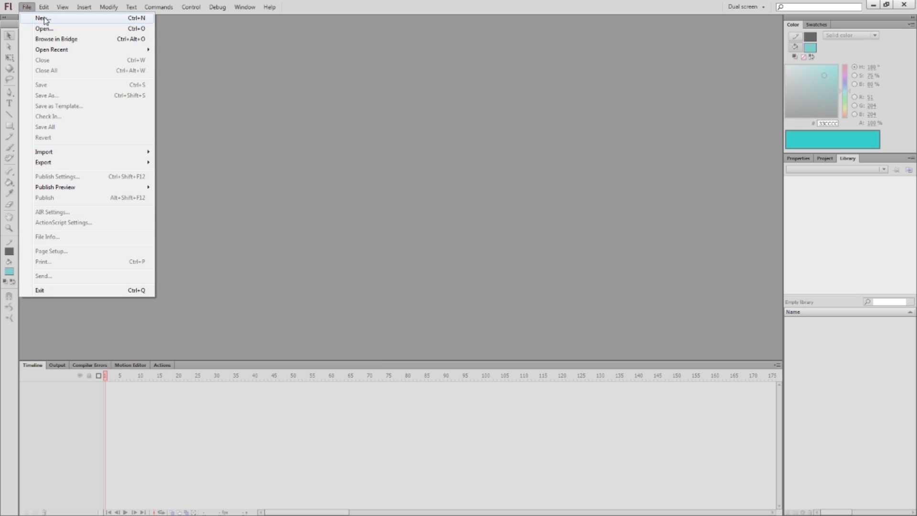
pyautogui.click(44, 18)
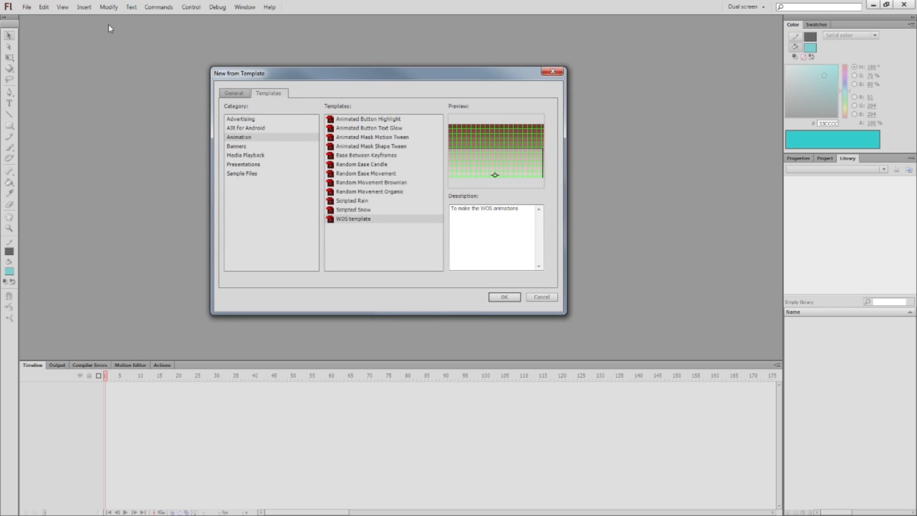
pyautogui.click(233, 92)
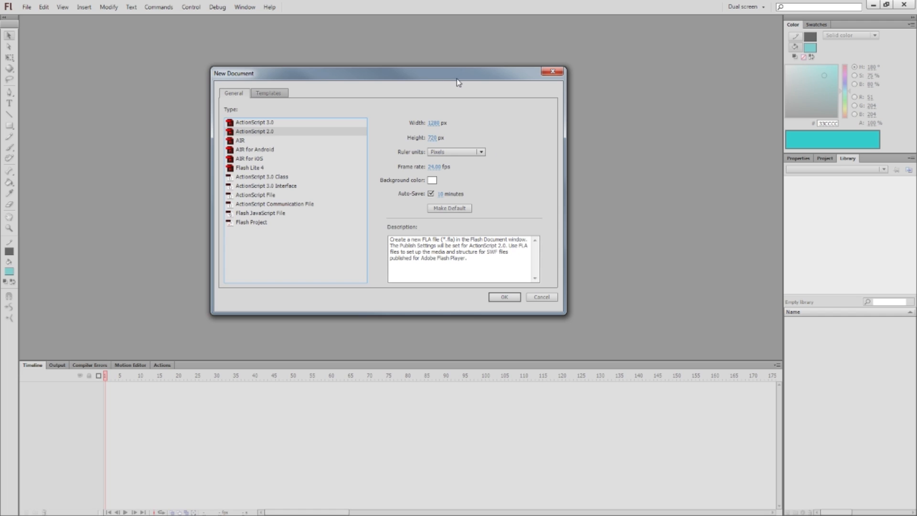
pyautogui.click(504, 297)
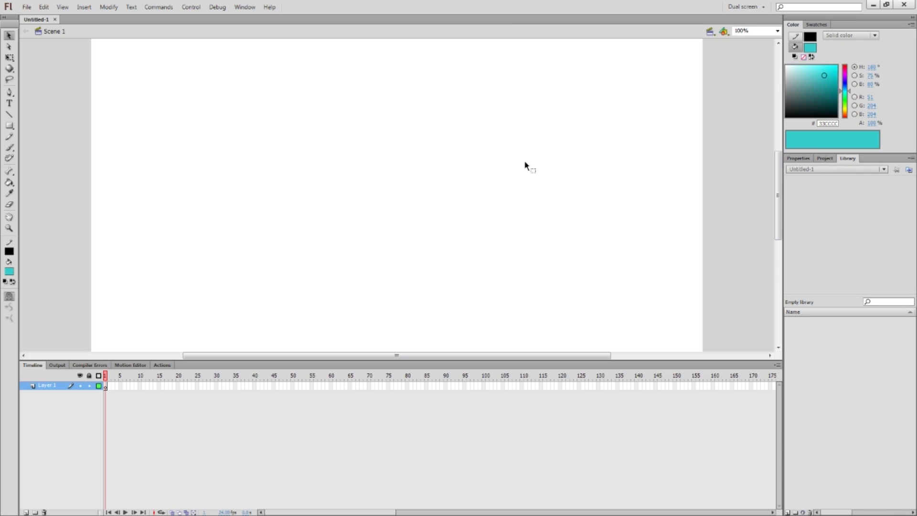
# Step: Draw a turquoise (#33CCCC) circle without an outline in the upper-left part of the stage
pyautogui.hotkey('ctrl', '-')
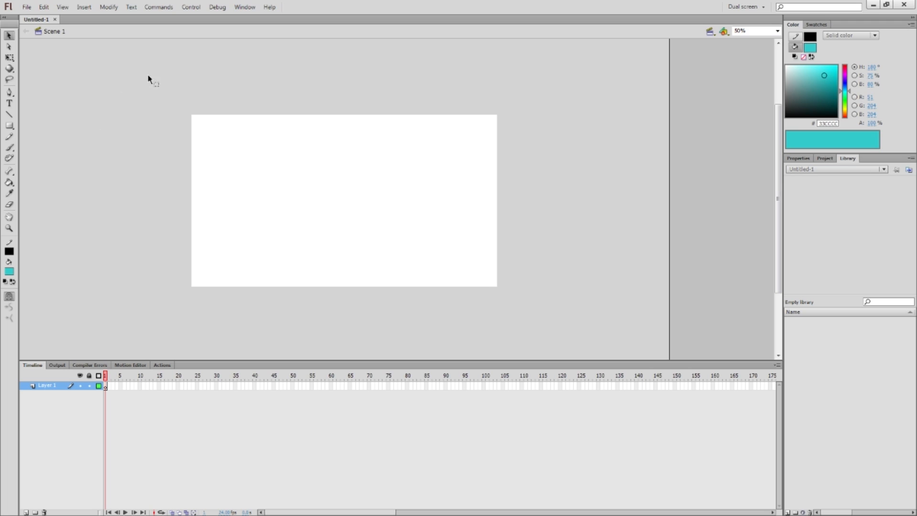
pyautogui.press('n')
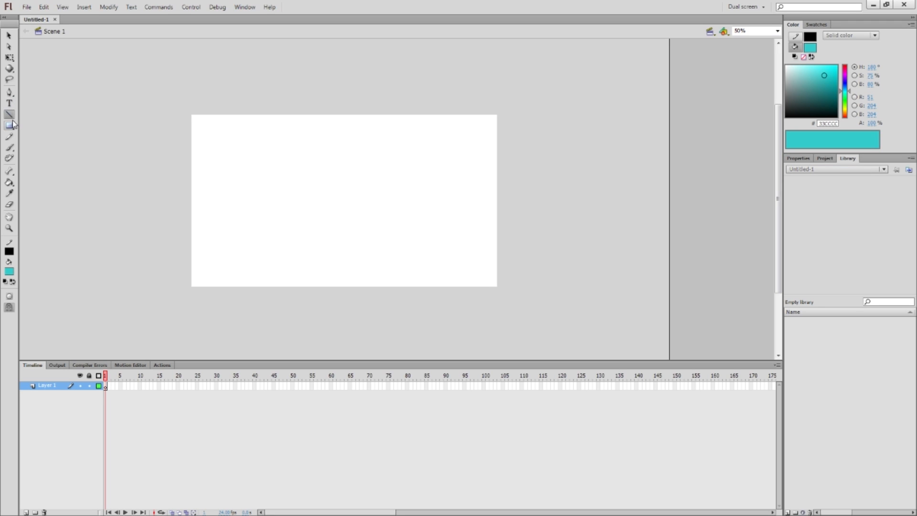
pyautogui.press('o')
pyautogui.click(9, 251)
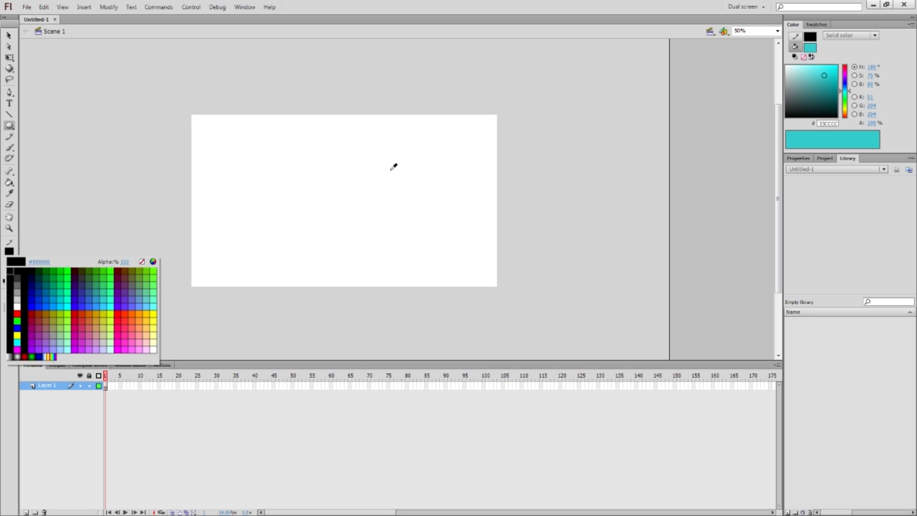
pyautogui.click(141, 262)
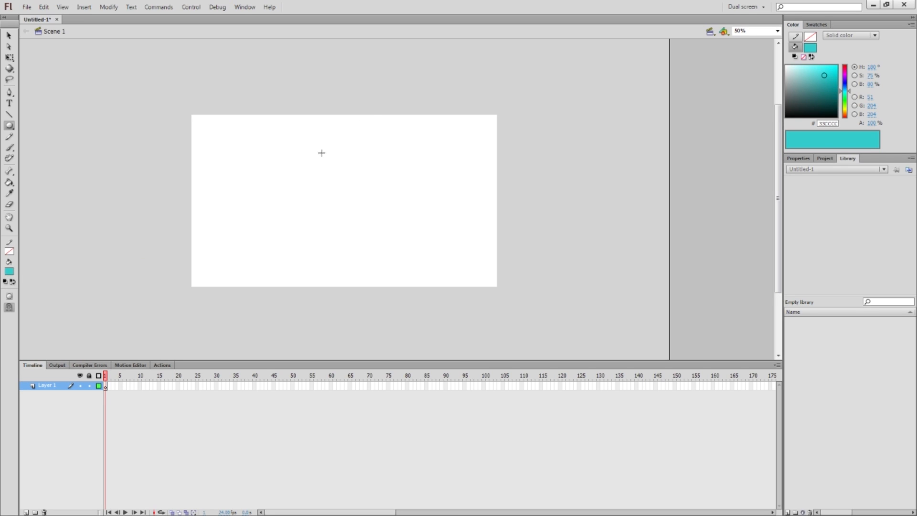
pyautogui.moveTo(257, 170); pyautogui.dragTo(289, 197)
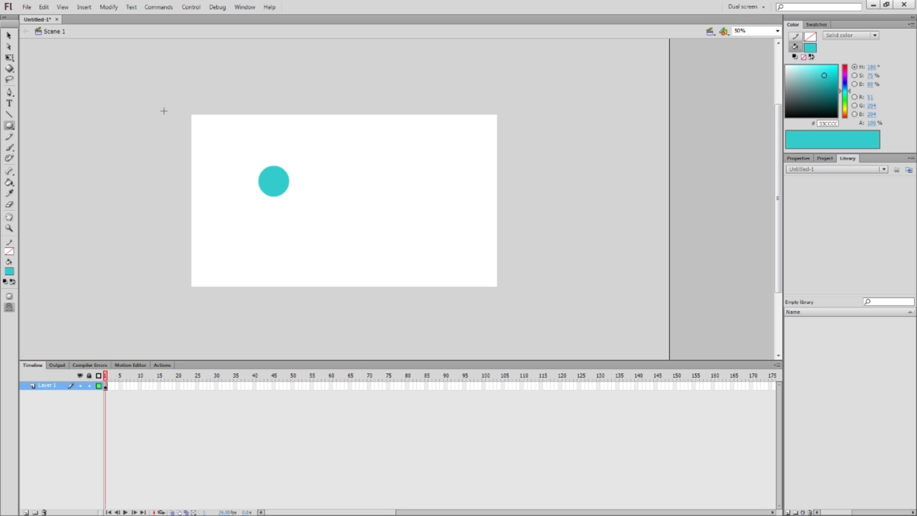
# Step: Give the Line tool the circle's turquoise as its stroke colour, with Object Drawing on and a stroke thickness of 40.15
pyautogui.click(8, 115)
pyautogui.click(9, 252)
pyautogui.click(282, 182)
pyautogui.press('j')
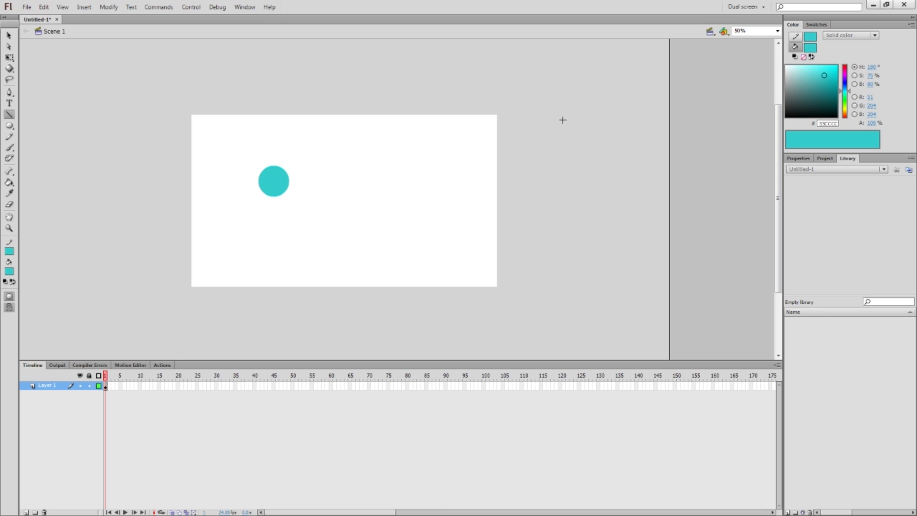
pyautogui.click(798, 158)
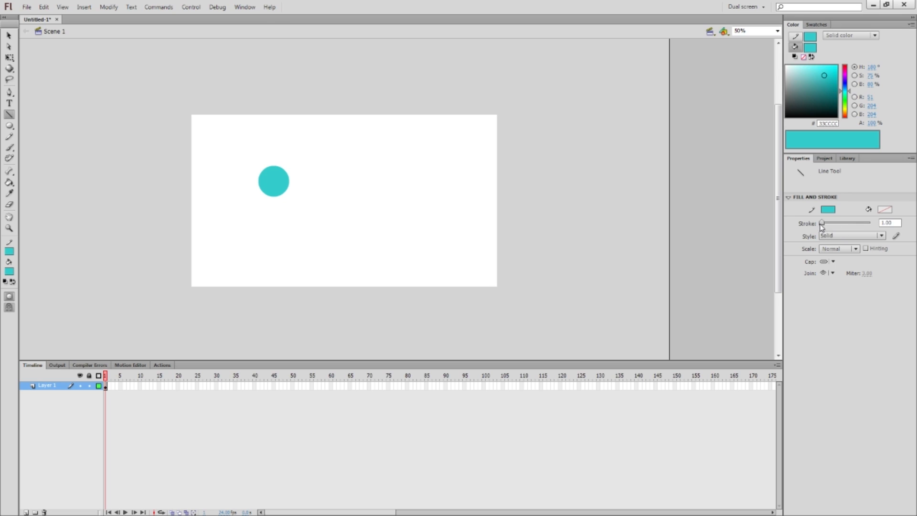
pyautogui.moveTo(820, 224); pyautogui.dragTo(830, 225)
# Step: Draw a trial vertical line beside the circle, turn off Object Drawing and delete the line
pyautogui.moveTo(439, 162); pyautogui.dragTo(438, 214)
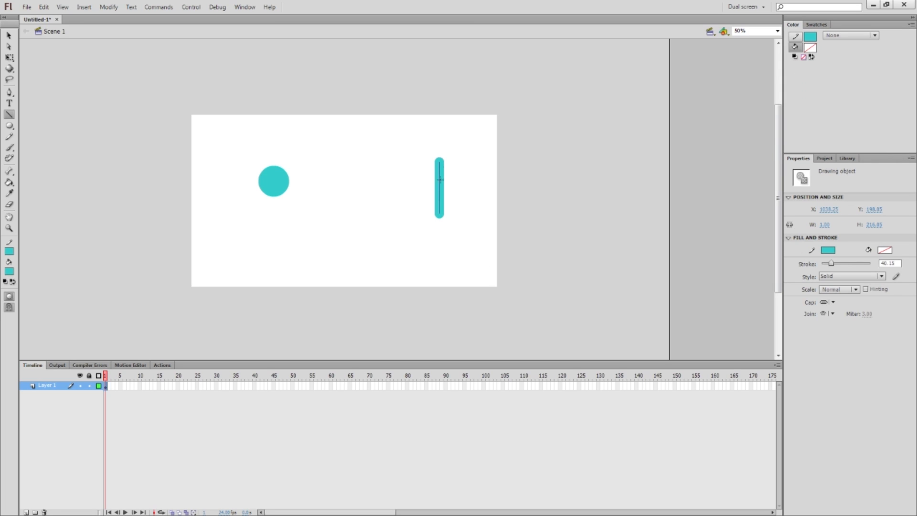
pyautogui.click(9, 296)
pyautogui.press('v')
pyautogui.press('Delete')
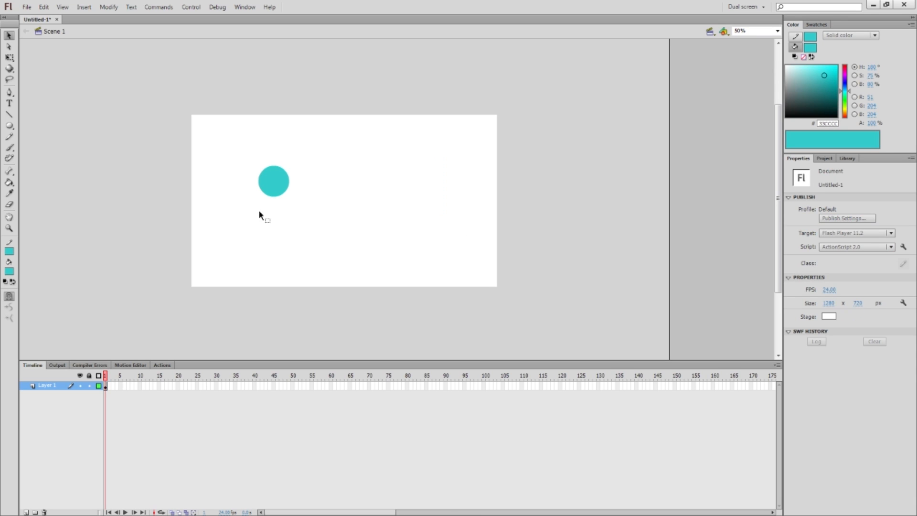
# Step: Build a stick figure from thick turquoise lines for torso, legs and arm, with the circle placed on it as the head
pyautogui.press('n')
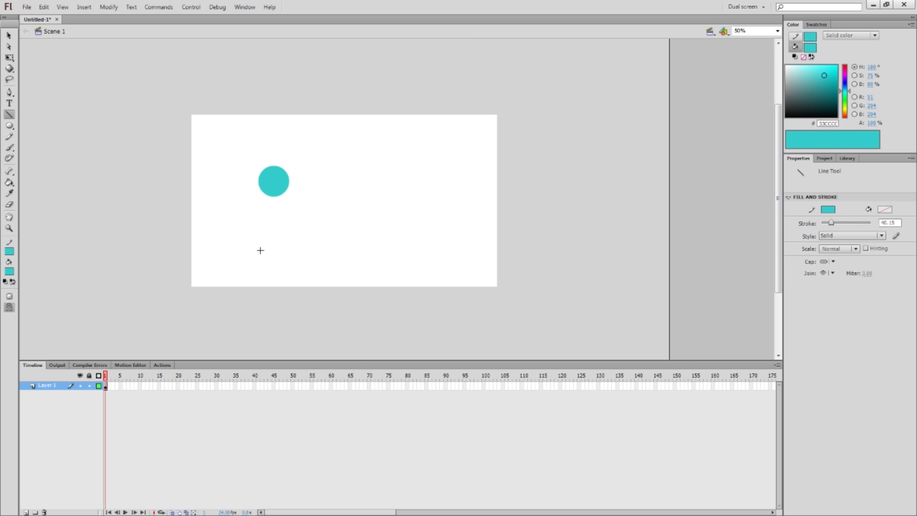
pyautogui.moveTo(307, 202); pyautogui.dragTo(307, 246)
pyautogui.moveTo(328, 276); pyautogui.dragTo(307, 246)
pyautogui.moveTo(335, 185); pyautogui.dragTo(312, 202)
pyautogui.press('v')
pyautogui.click(275, 179)
pyautogui.moveTo(275, 179); pyautogui.dragTo(344, 177)
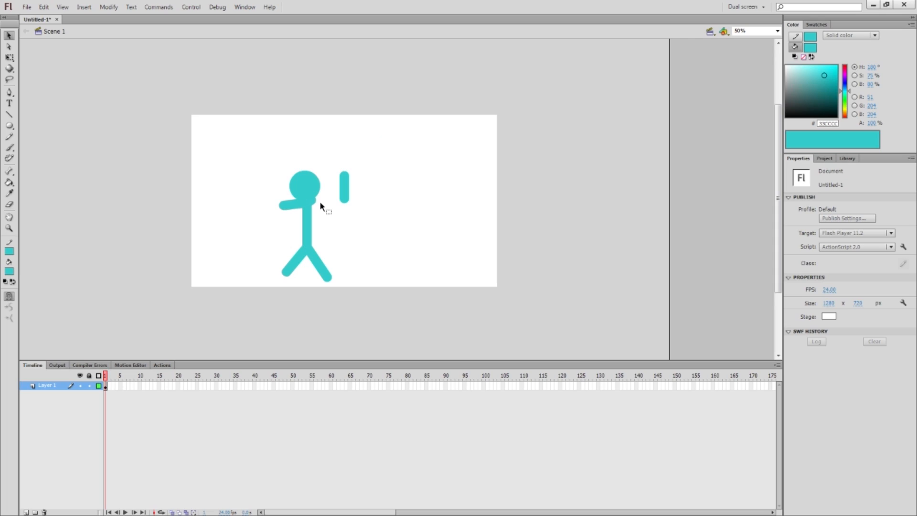
# Step: Reshape the figure's arms into a horizontal line below the head and delete the loose line segment beside it
pyautogui.moveTo(320, 205); pyautogui.dragTo(267, 222)
pyautogui.moveTo(342, 216)
pyautogui.mouseDown()
pyautogui.moveTo(329, 201)
pyautogui.moveTo(327, 214)
pyautogui.mouseUp()
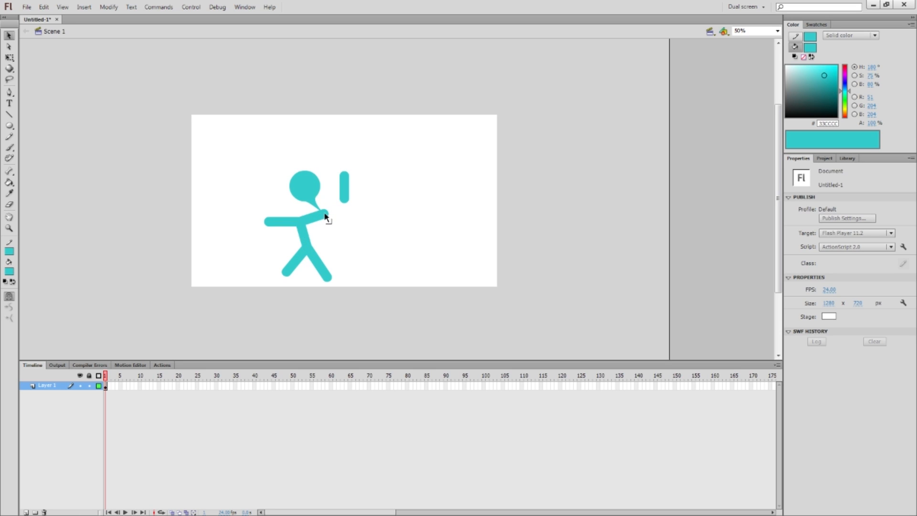
pyautogui.moveTo(324, 213)
pyautogui.mouseDown()
pyautogui.moveTo(327, 196)
pyautogui.moveTo(323, 221)
pyautogui.moveTo(268, 214)
pyautogui.moveTo(334, 207)
pyautogui.moveTo(334, 221)
pyautogui.mouseUp()
pyautogui.click(346, 188)
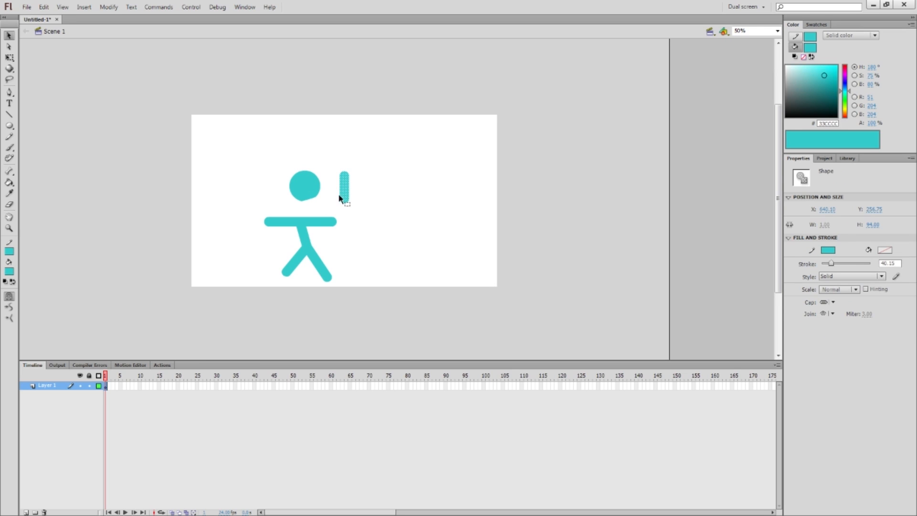
pyautogui.press('Delete')
# Step: Rename the figure's layer as dude and add a new layer above it named head
pyautogui.click(51, 386)
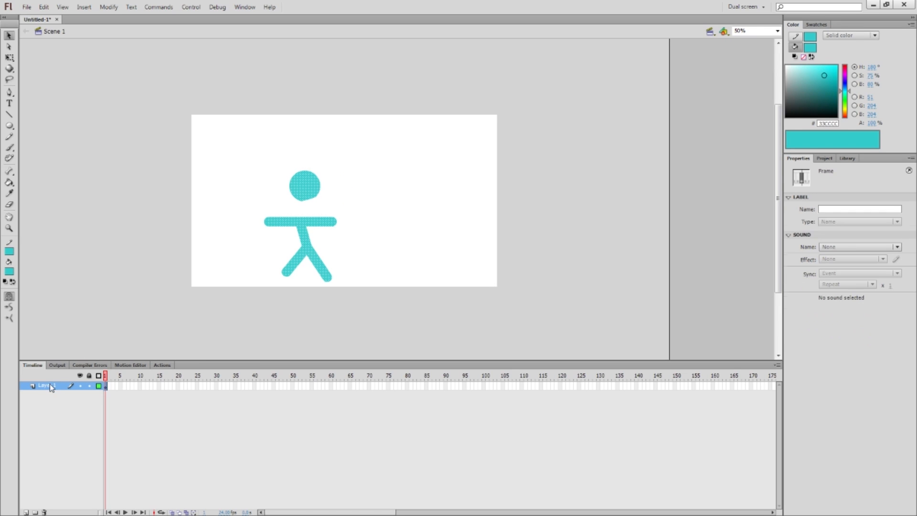
pyautogui.write('dude')
pyautogui.press('Return')
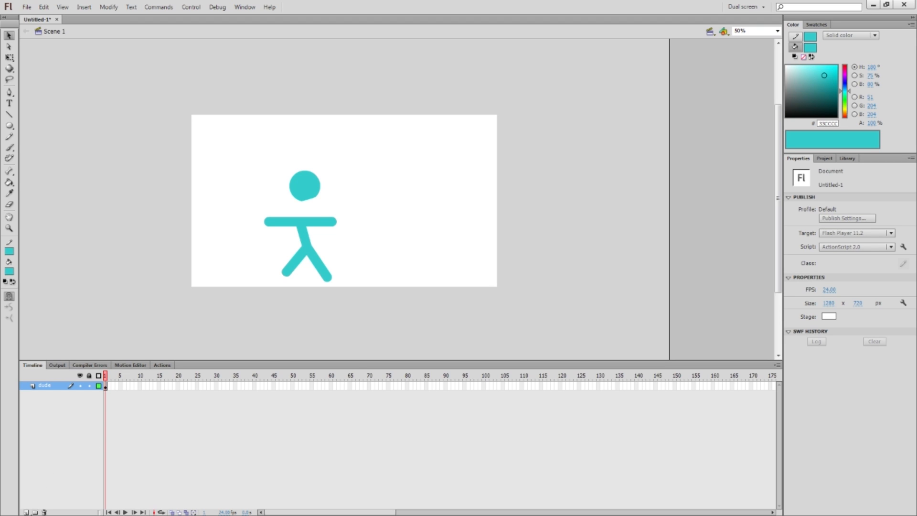
pyautogui.click(26, 512)
pyautogui.doubleClick(53, 386)
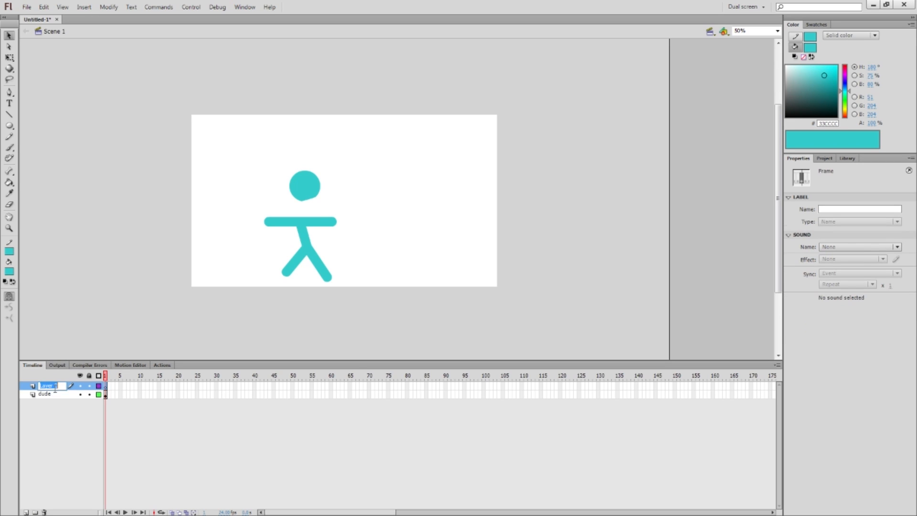
pyautogui.write('head')
pyautogui.press('Return')
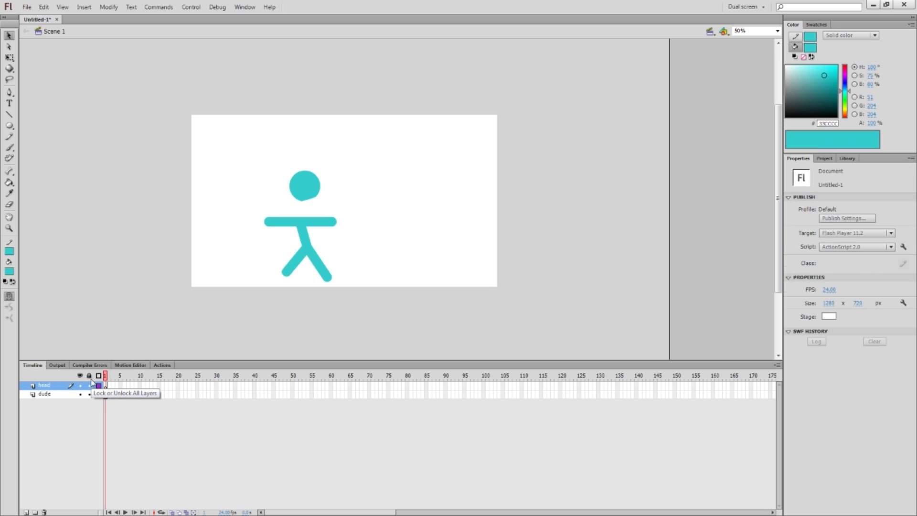
# Step: Cut the head from the dude layer and reshape the body with an upright torso, downward-angled arms and spread legs
pyautogui.click(307, 190)
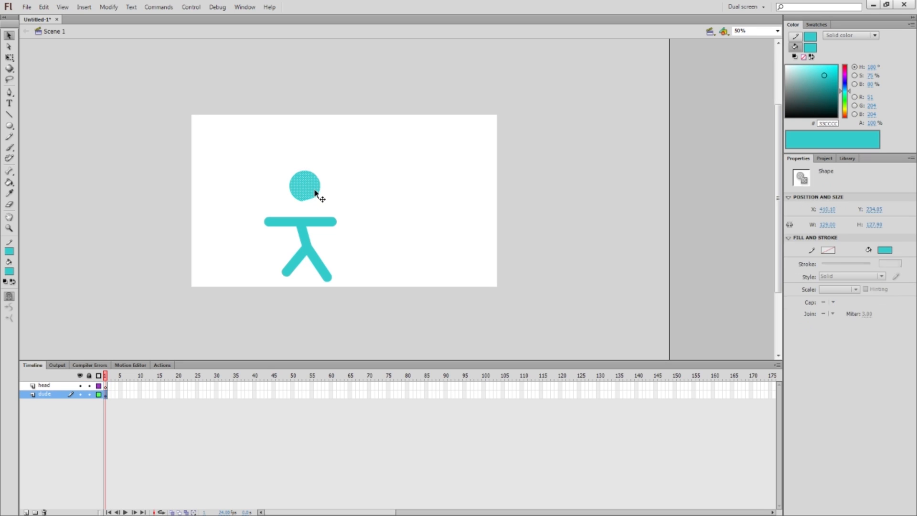
pyautogui.hotkey('ctrl', 'x')
pyautogui.moveTo(307, 221); pyautogui.dragTo(328, 228)
pyautogui.moveTo(287, 272); pyautogui.dragTo(292, 280)
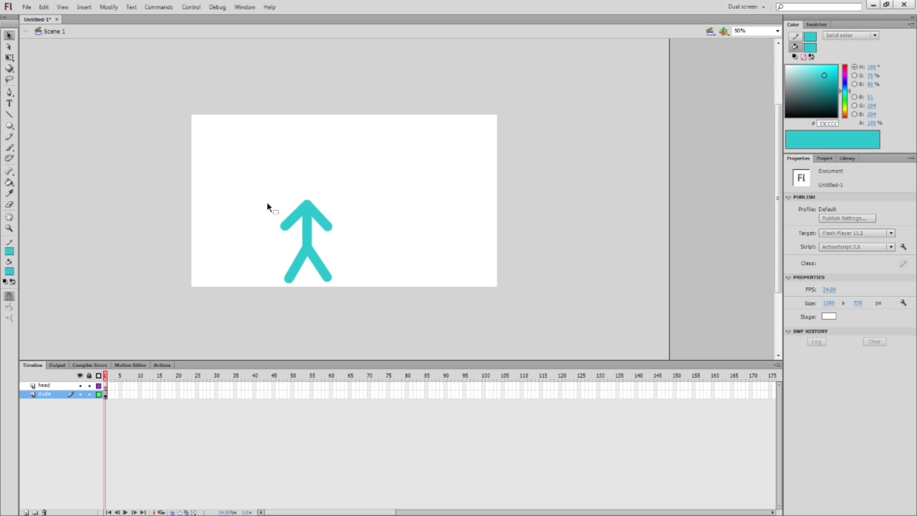
# Step: Draw a turquoise circle without an outline above the torso on the head layer
pyautogui.click(50, 387)
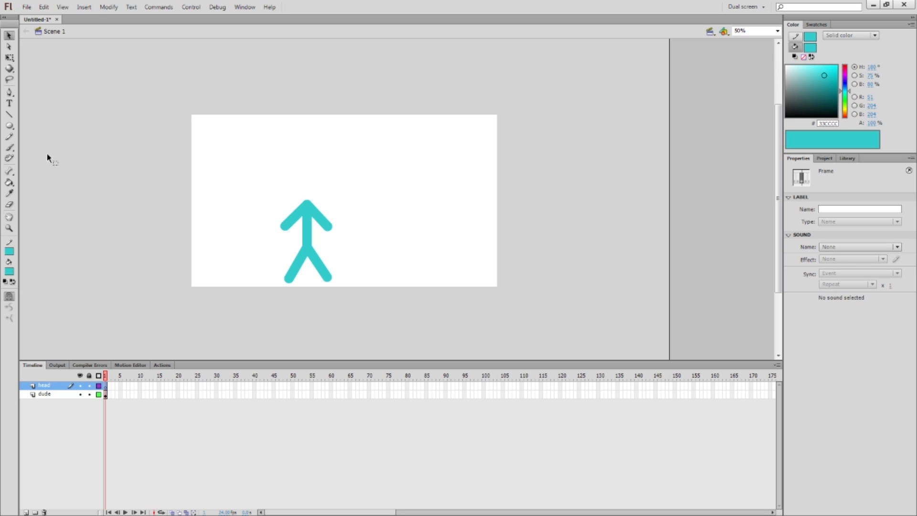
pyautogui.press('o')
pyautogui.click(9, 251)
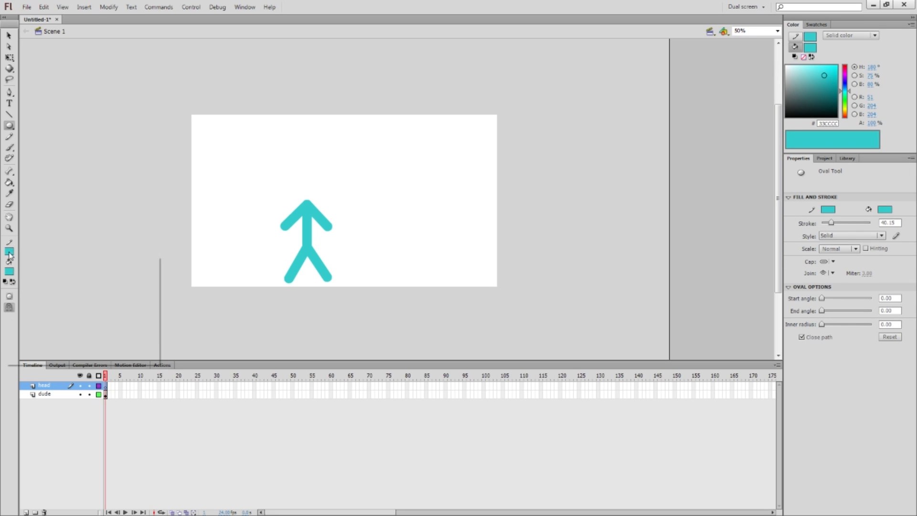
pyautogui.click(142, 262)
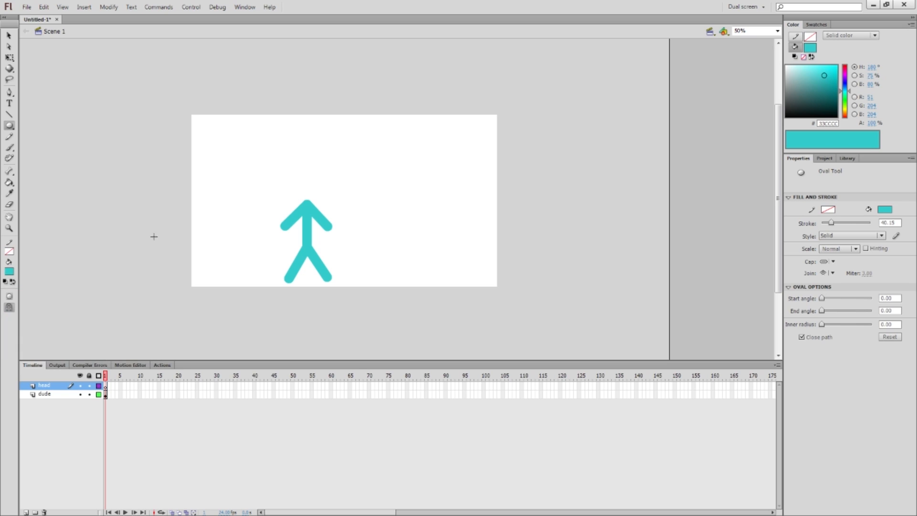
pyautogui.moveTo(297, 152)
pyautogui.mouseDown()
pyautogui.moveTo(324, 179)
pyautogui.moveTo(318, 194)
pyautogui.moveTo(352, 176)
pyautogui.moveTo(308, 201)
pyautogui.mouseUp()
# Step: Position the new head circle centred on the top of the torso
pyautogui.press('v')
pyautogui.click(314, 165)
pyautogui.click(355, 188)
pyautogui.moveTo(315, 201); pyautogui.dragTo(318, 181)
pyautogui.moveTo(316, 181); pyautogui.dragTo(312, 193)
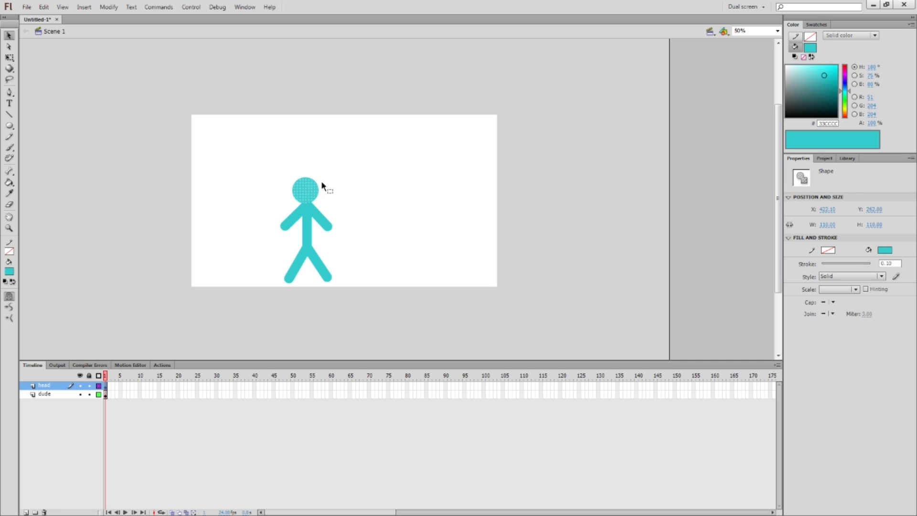
pyautogui.click(336, 185)
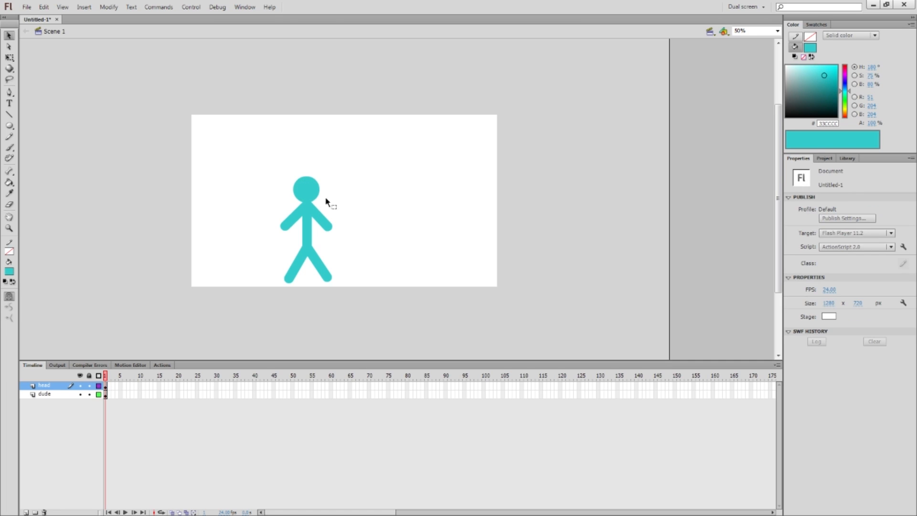
# Step: Reshape the body lines so the arms are short and the wide-spread legs join high on the torso
pyautogui.moveTo(285, 226); pyautogui.dragTo(340, 204)
pyautogui.moveTo(287, 229); pyautogui.dragTo(274, 207)
pyautogui.moveTo(288, 281); pyautogui.dragTo(331, 281)
pyautogui.moveTo(305, 250); pyautogui.dragTo(293, 217)
pyautogui.moveTo(338, 204); pyautogui.dragTo(326, 219)
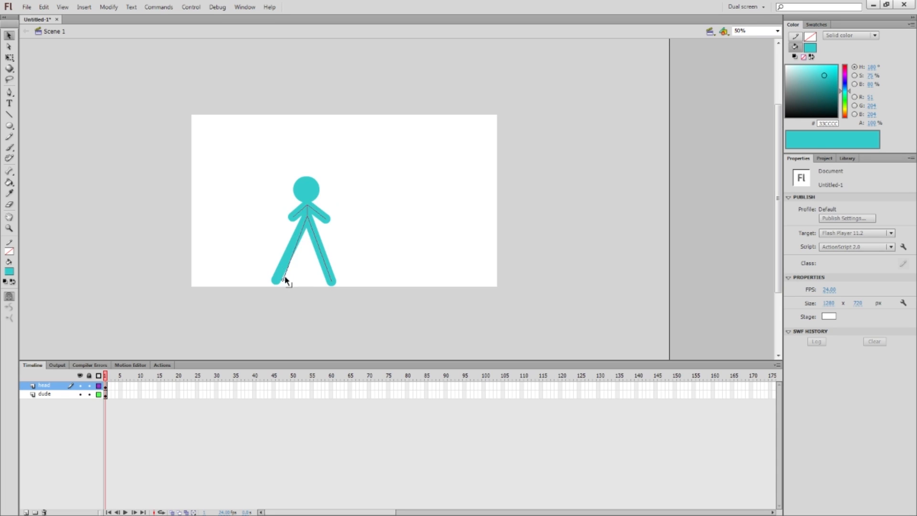
# Step: Reshape the body into a shorter figure with arms angled down and legs close together
pyautogui.moveTo(281, 277); pyautogui.dragTo(297, 278)
pyautogui.moveTo(332, 280); pyautogui.dragTo(312, 278)
pyautogui.moveTo(307, 245); pyautogui.dragTo(312, 276)
pyautogui.moveTo(292, 216); pyautogui.dragTo(294, 222)
pyautogui.moveTo(326, 218); pyautogui.dragTo(319, 225)
pyautogui.click(340, 231)
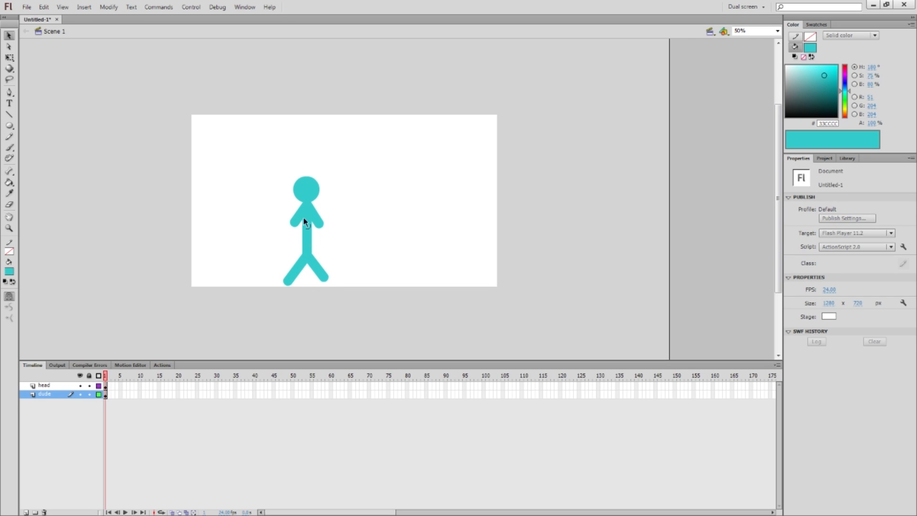
pyautogui.moveTo(307, 259); pyautogui.dragTo(307, 246)
pyautogui.moveTo(286, 279); pyautogui.dragTo(311, 245)
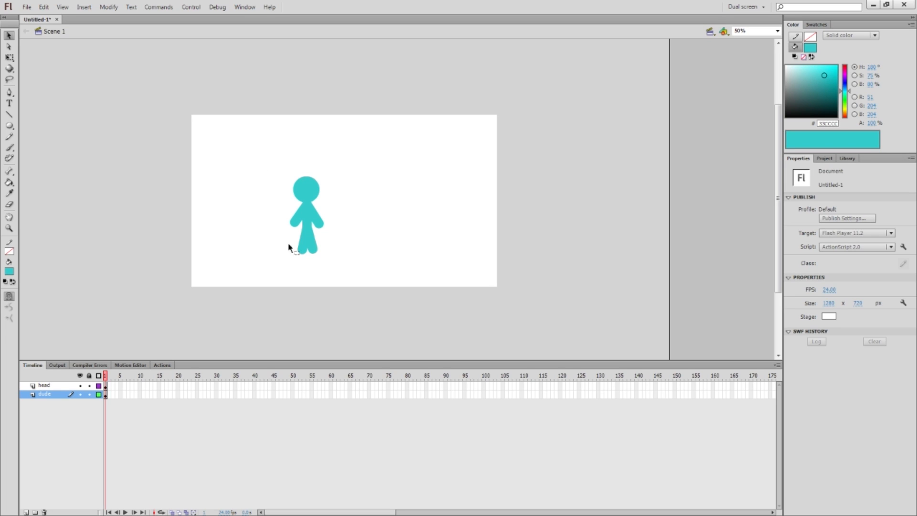
# Step: Scale the head circle down to 68 by 68 px and move it back onto the shoulders
pyautogui.click(304, 195)
pyautogui.press('q')
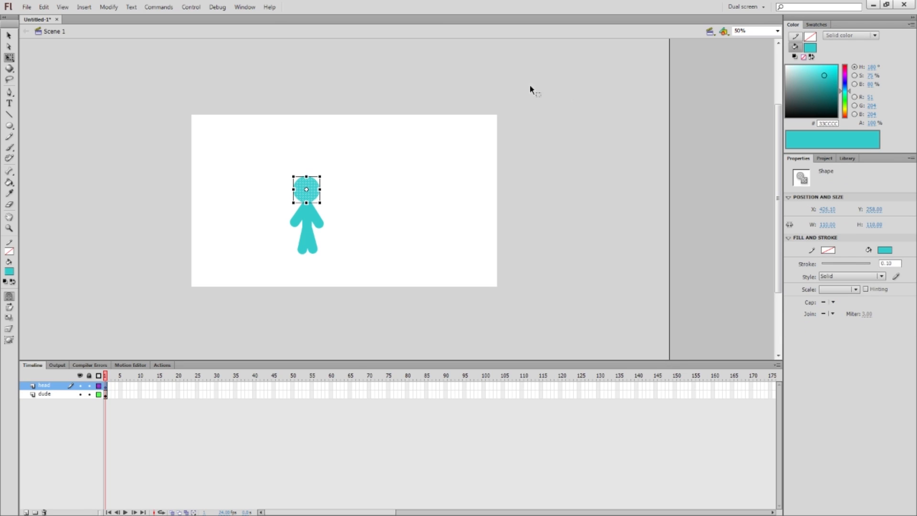
pyautogui.moveTo(320, 177); pyautogui.dragTo(309, 186)
pyautogui.press('v')
pyautogui.hotkey('ctrl', '=')
pyautogui.hotkey('ctrl', '=')
pyautogui.hotkey('shift', 'Right')
pyautogui.hotkey('shift', 'Right')
pyautogui.hotkey('shift', 'Right')
pyautogui.hotkey('ctrl', '-')
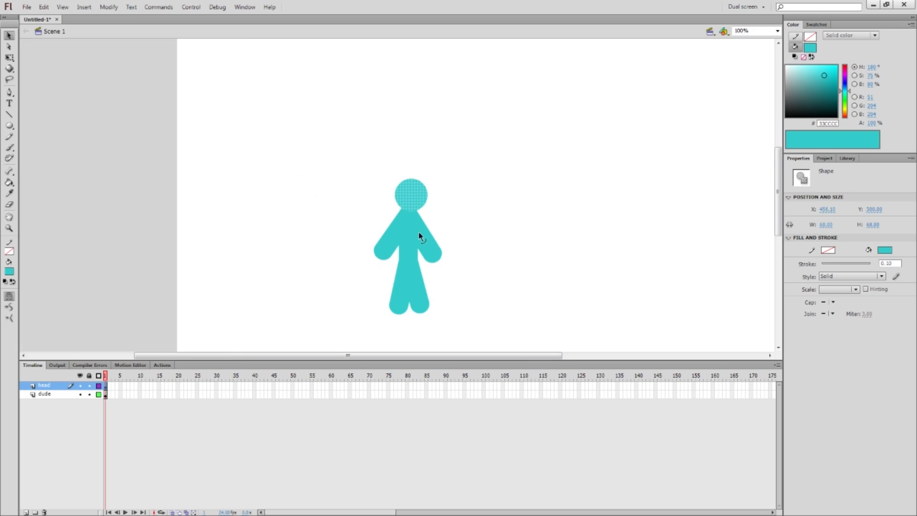
# Step: Thicken the stroke of the figure's arm slightly
pyautogui.click(430, 241)
pyautogui.moveTo(834, 265); pyautogui.dragTo(837, 265)
pyautogui.click(473, 244)
# Step: Stretch the body into a taller figure with arms lowered at its sides, long close-set legs and the head on the shoulders
pyautogui.moveTo(402, 238); pyautogui.dragTo(383, 137)
pyautogui.moveTo(401, 204)
pyautogui.mouseDown()
pyautogui.moveTo(408, 240)
pyautogui.moveTo(377, 236)
pyautogui.mouseUp()
pyautogui.moveTo(364, 158); pyautogui.dragTo(370, 173)
pyautogui.moveTo(413, 153); pyautogui.dragTo(402, 166)
pyautogui.moveTo(378, 235); pyautogui.dragTo(376, 258)
pyautogui.moveTo(408, 240); pyautogui.dragTo(398, 254)
pyautogui.moveTo(400, 95); pyautogui.dragTo(401, 90)
# Step: Add keyframes at frame 30 on both the head and dude layers
pyautogui.hotkey('ctrl', '-')
pyautogui.click(446, 147)
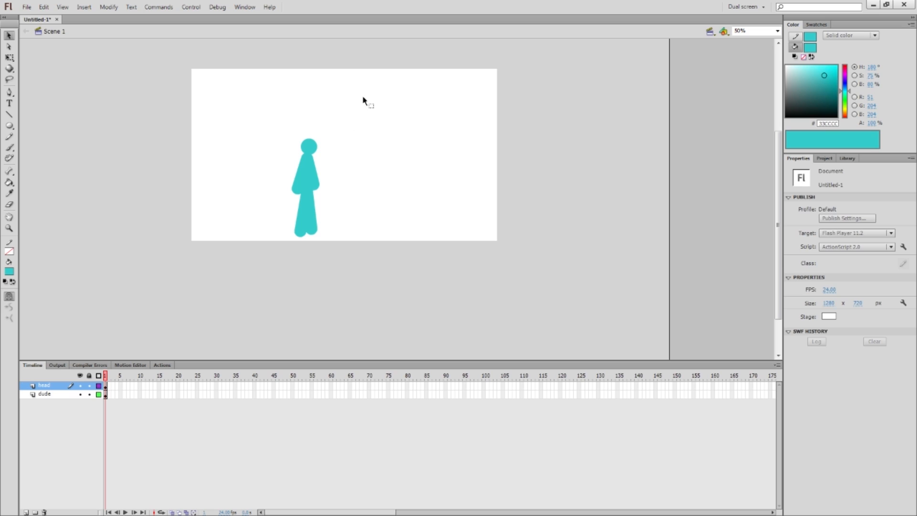
pyautogui.press('b')
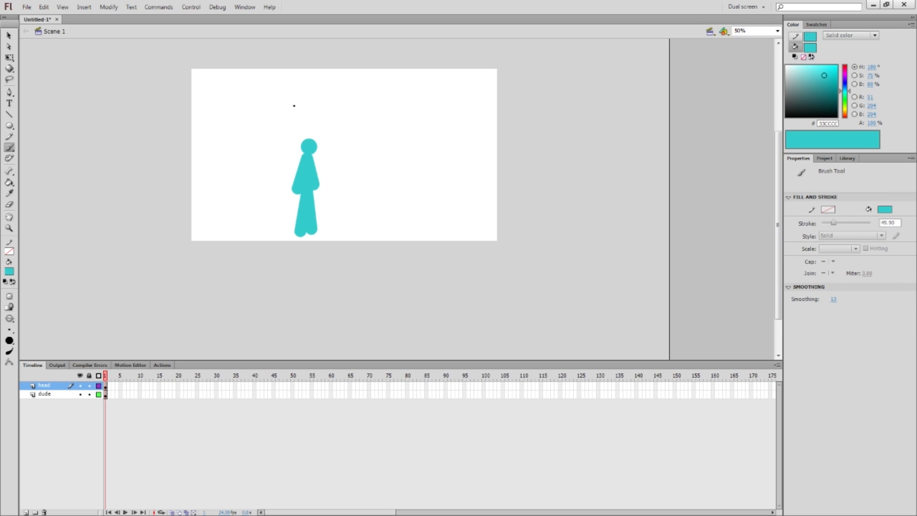
pyautogui.press('v')
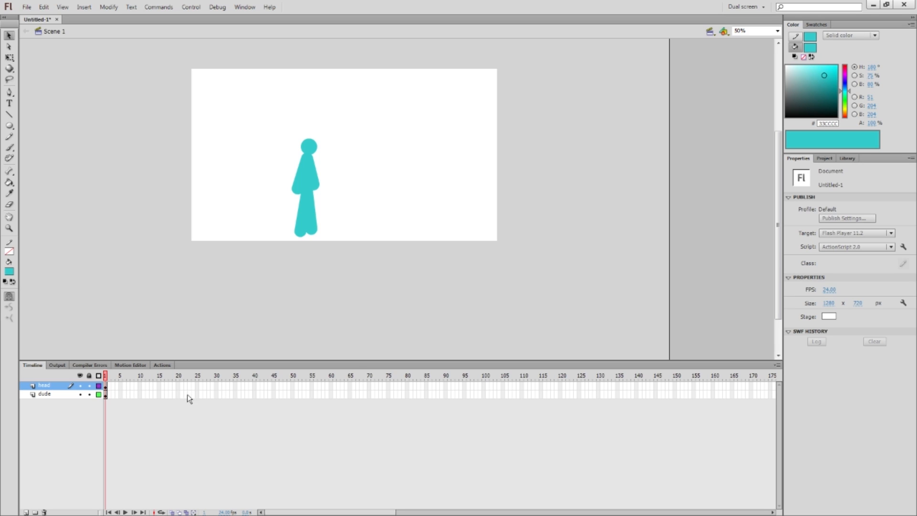
pyautogui.moveTo(217, 396); pyautogui.dragTo(216, 386)
pyautogui.press('F5')
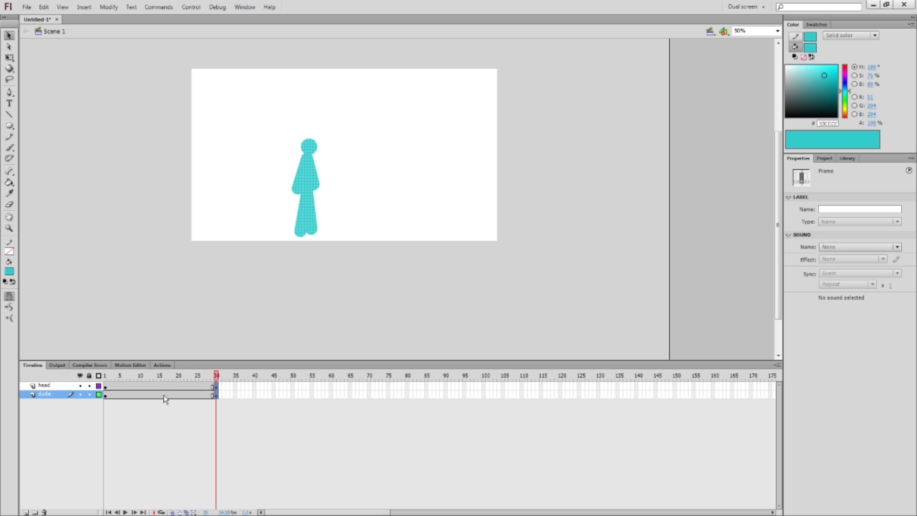
pyautogui.click(245, 279)
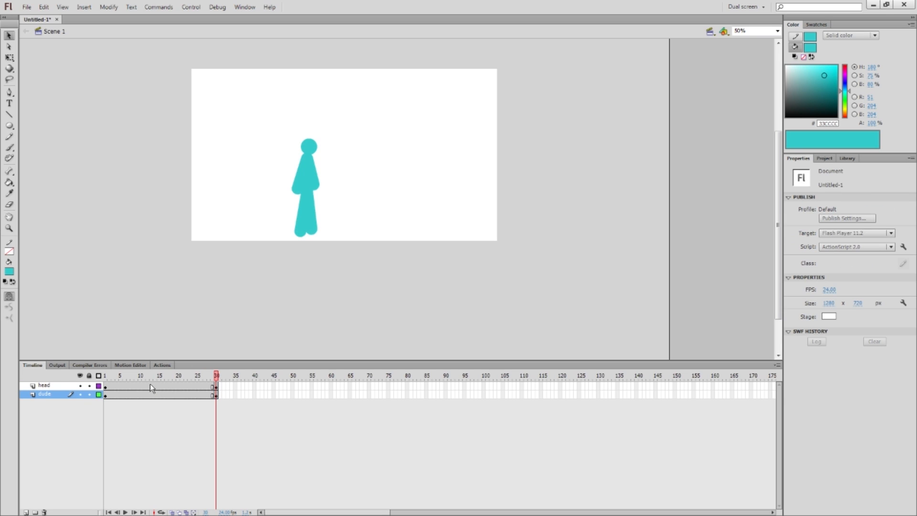
# Step: In the head layer's frame 30 keyframe, move the head circle horizontally away from the body to about X 752 px
pyautogui.click(105, 386)
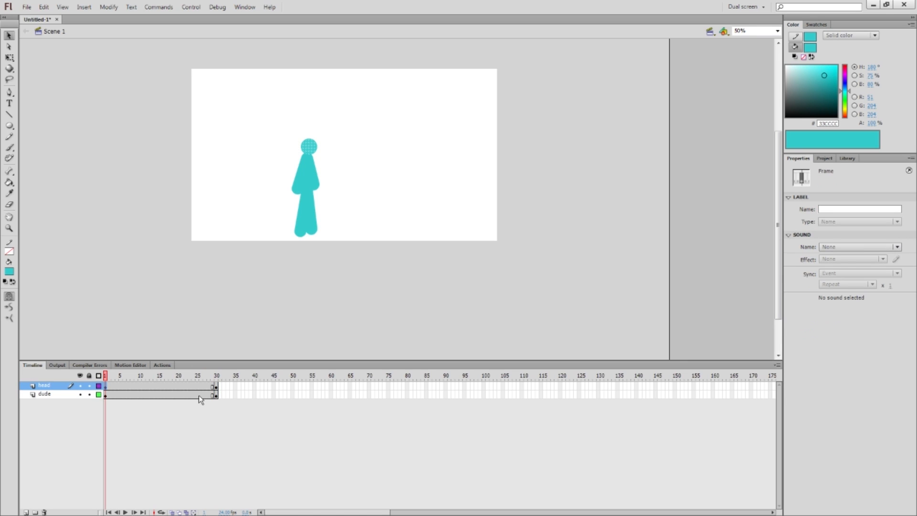
pyautogui.click(216, 386)
pyautogui.moveTo(309, 147); pyautogui.dragTo(379, 147)
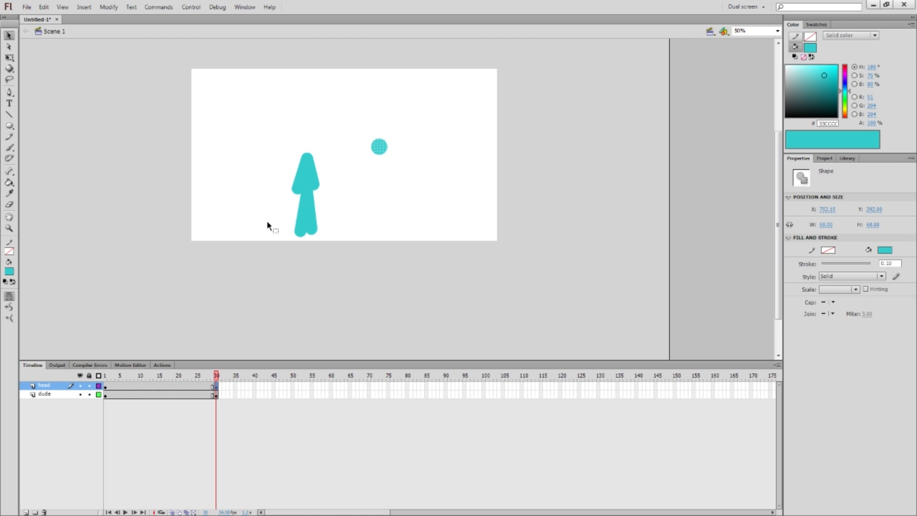
# Step: Create a classic tween on the head layer between frames 1 and 30
pyautogui.click(179, 380)
pyautogui.click(181, 384)
pyautogui.rightClick(182, 385)
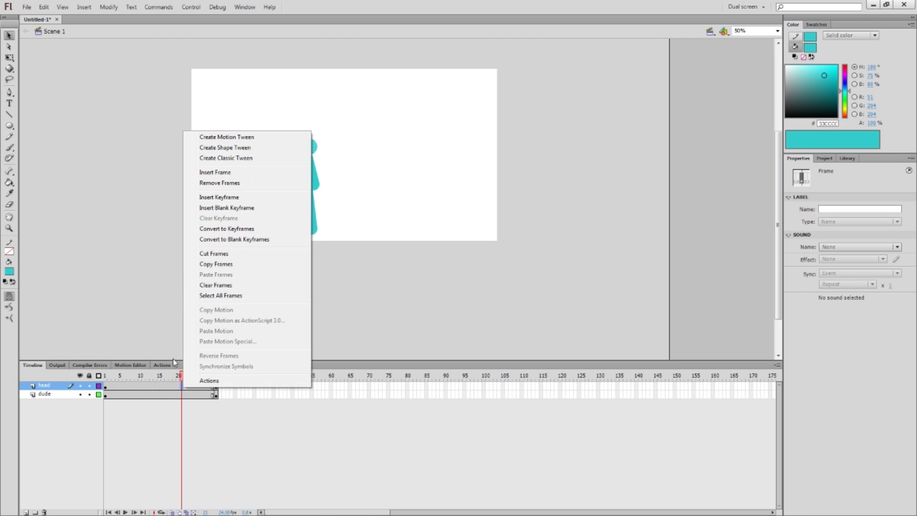
pyautogui.click(224, 157)
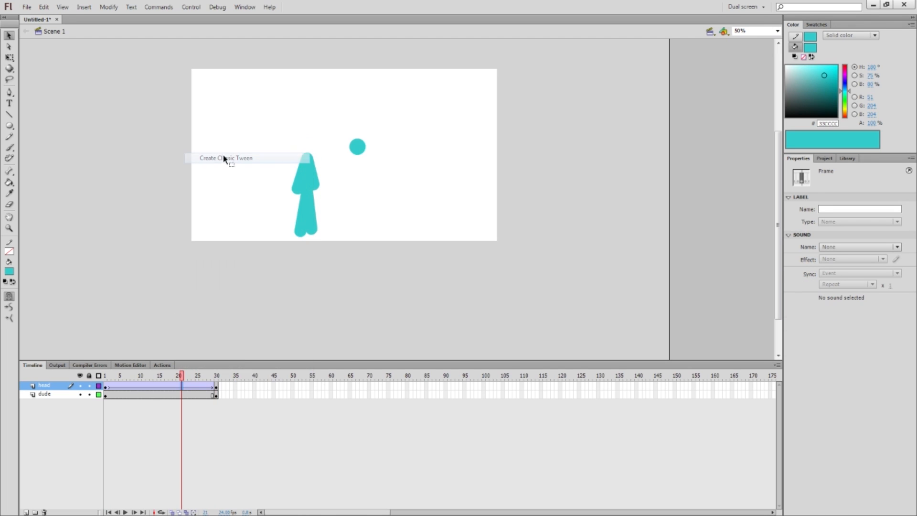
# Step: Play the head's tween back several times from frame 1
pyautogui.moveTo(128, 379); pyautogui.dragTo(105, 378)
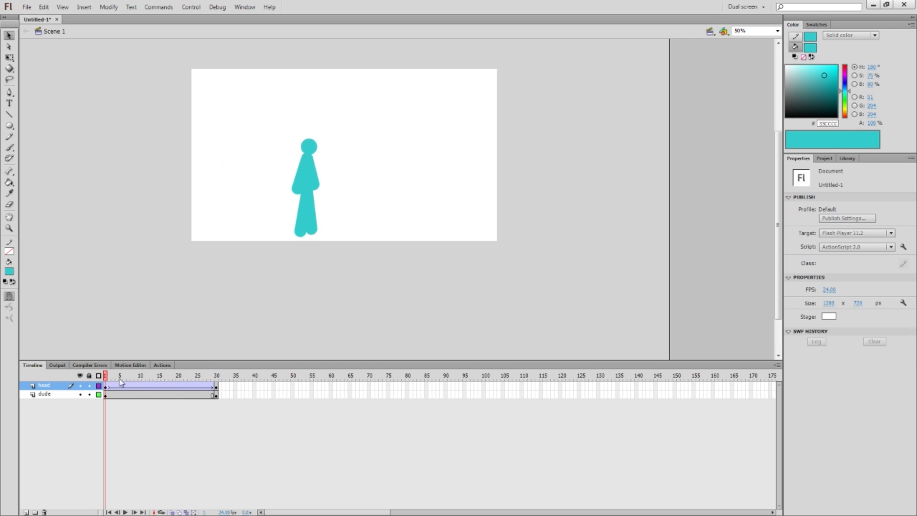
pyautogui.press('Return')
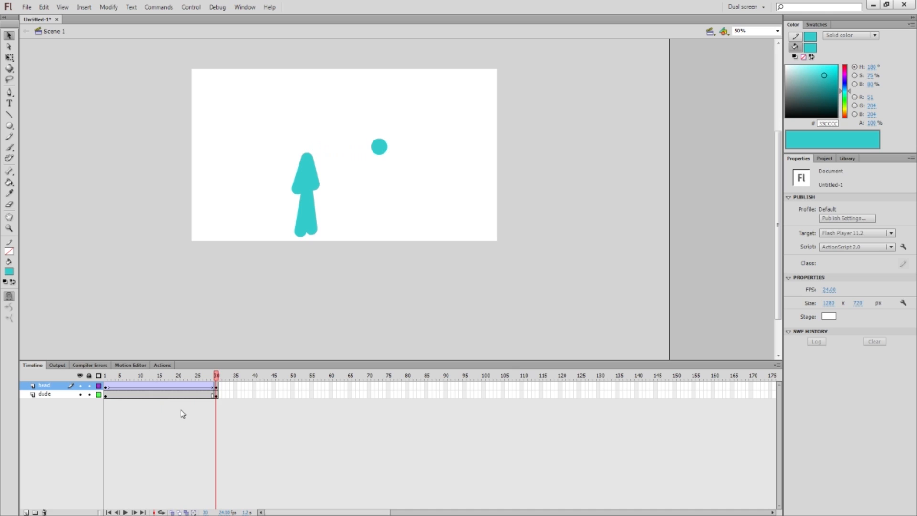
pyautogui.click(107, 381)
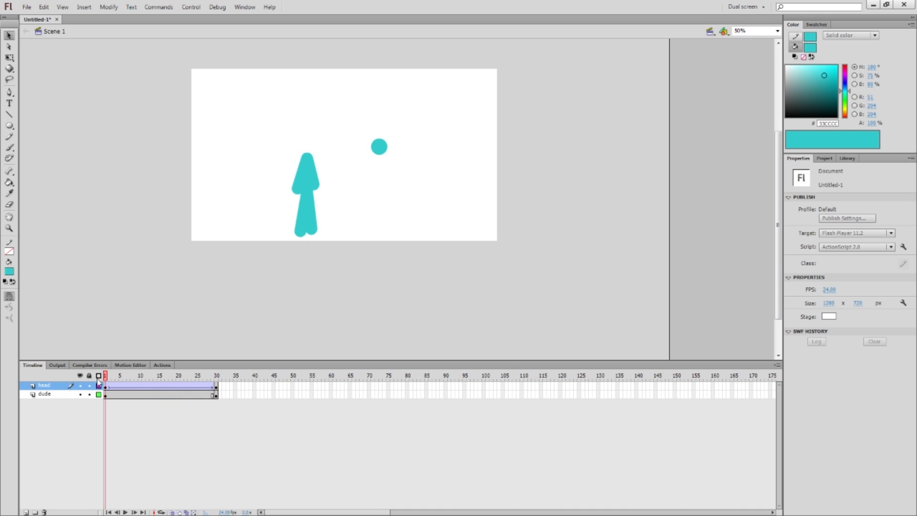
pyautogui.press('Return')
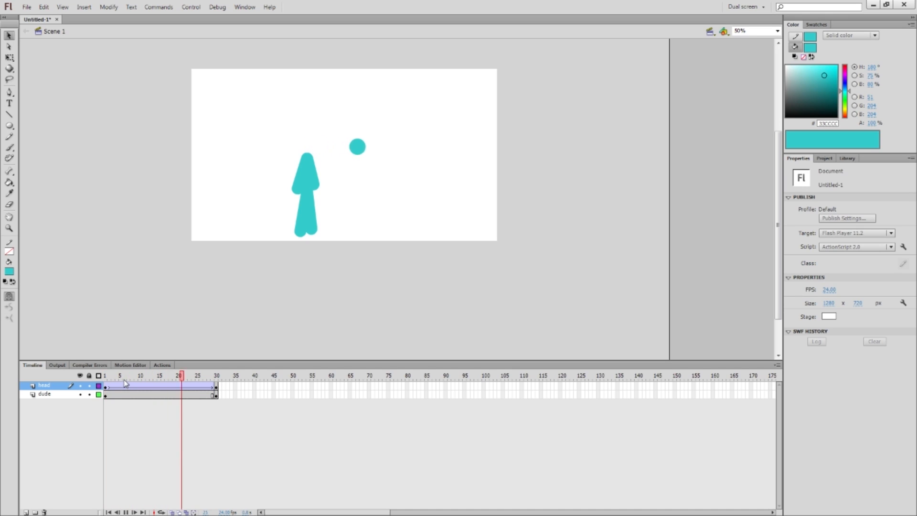
pyautogui.moveTo(123, 378); pyautogui.dragTo(105, 378)
pyautogui.press('Return')
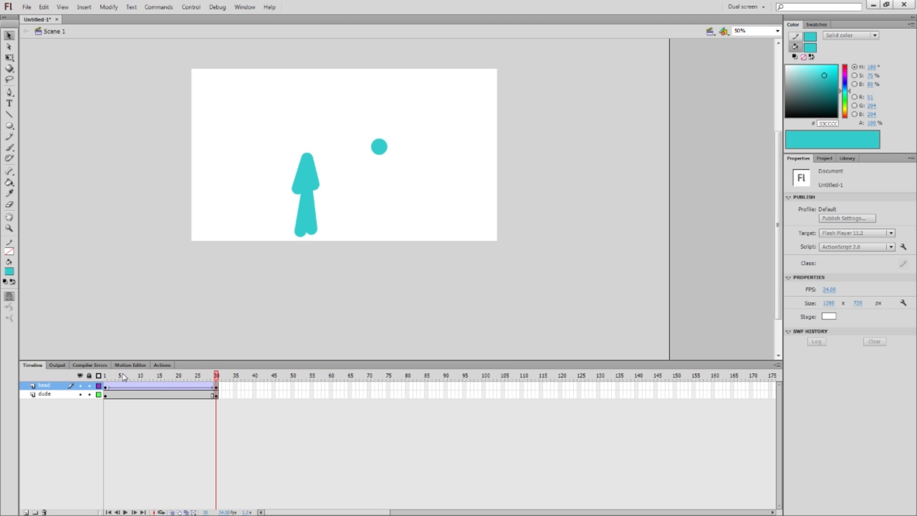
pyautogui.press('Return')
# Step: In the dude layer's frame 30 keyframe, nudge the body horizontally until it stands beneath the moved head
pyautogui.click(105, 395)
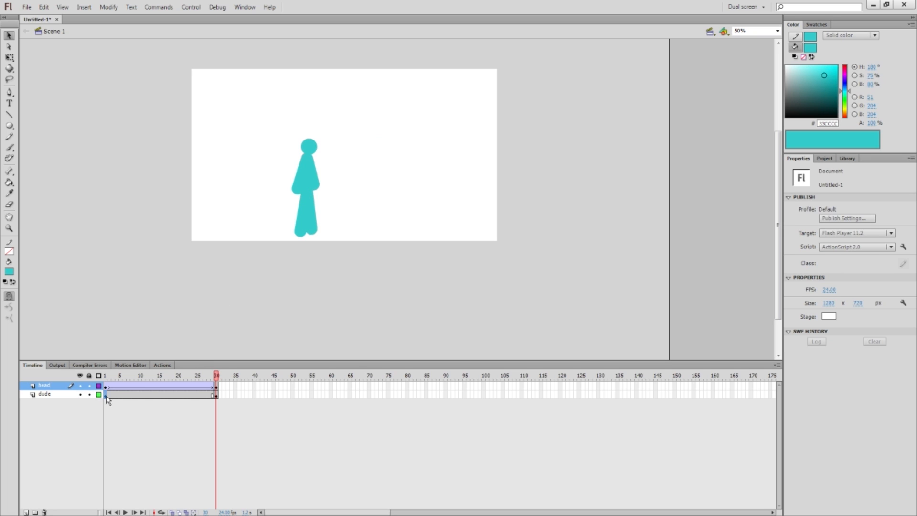
pyautogui.click(216, 396)
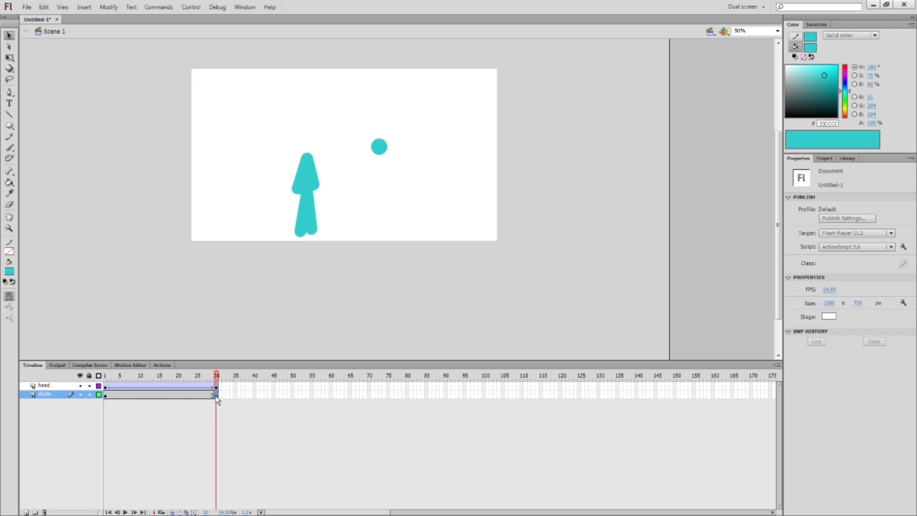
pyautogui.hotkey('shift', 'Right')
pyautogui.hotkey('shift', 'Right')
pyautogui.hotkey('shift', 'Right')
pyautogui.hotkey('shift', 'Right')
pyautogui.hotkey('shift', 'Right')
pyautogui.hotkey('shift', 'Right')
pyautogui.hotkey('shift', 'Right')
pyautogui.hotkey('shift', 'Right')
pyautogui.hotkey('shift', 'Right')
pyautogui.hotkey('shift', 'Right')
pyautogui.hotkey('shift', 'Right')
pyautogui.hotkey('shift', 'Right')
pyautogui.hotkey('shift', 'Right')
pyautogui.hotkey('shift', 'Right')
pyautogui.hotkey('shift', 'Right')
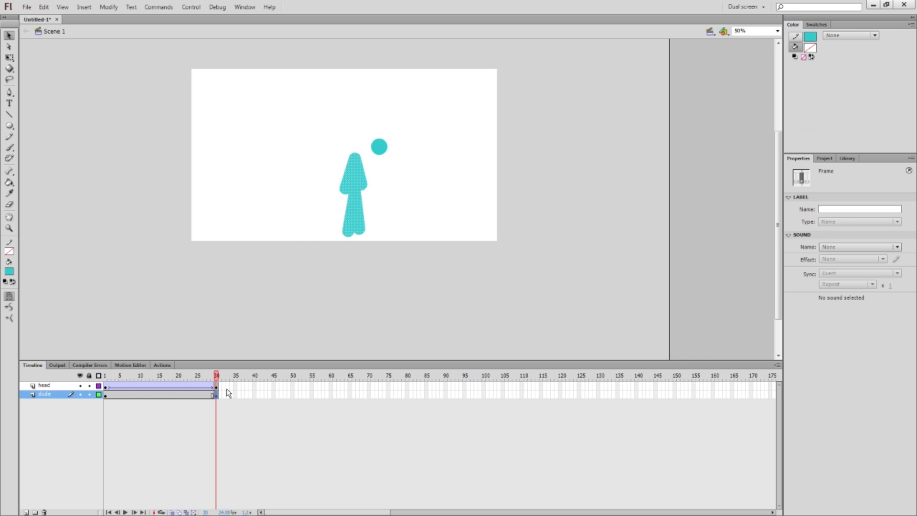
# Step: Create a classic tween on the dude layer between frames 1 and 30
pyautogui.click(166, 395)
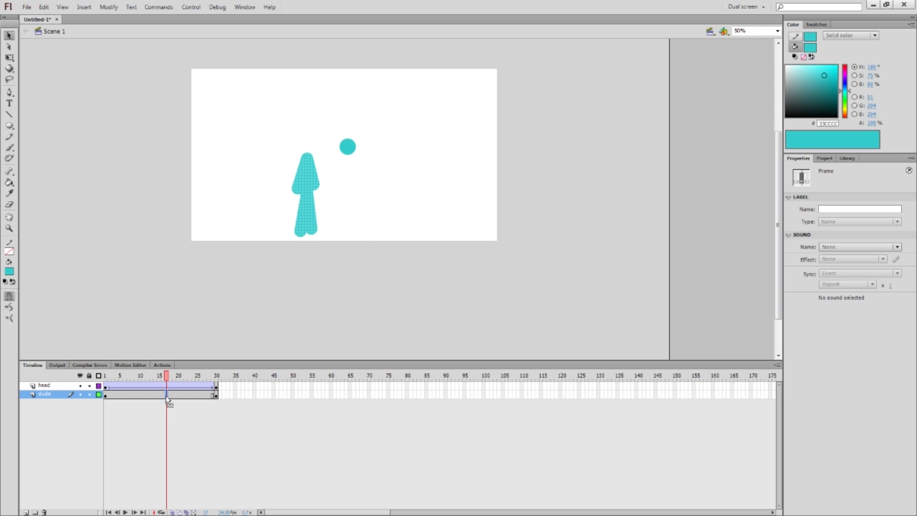
pyautogui.rightClick(168, 396)
pyautogui.click(216, 167)
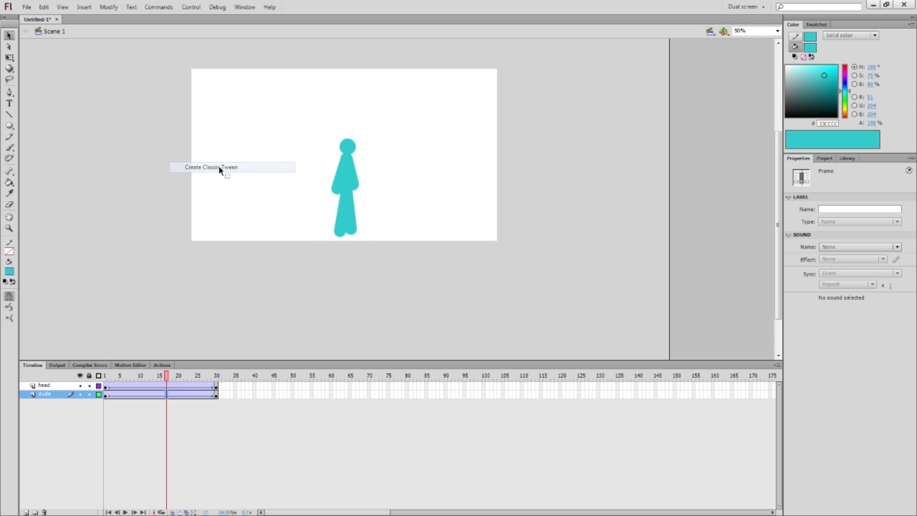
# Step: Play the timeline from its start to check the head and body moving together
pyautogui.press('Return')
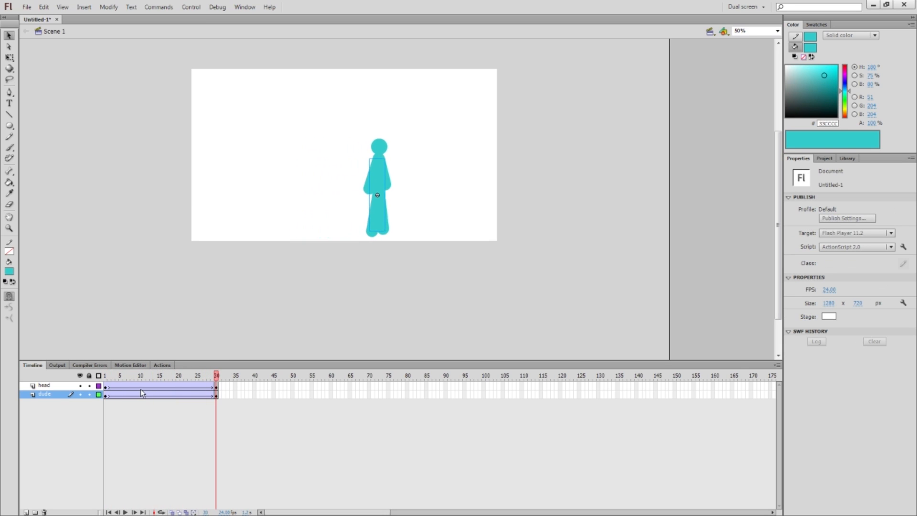
pyautogui.click(110, 375)
pyautogui.press('Return')
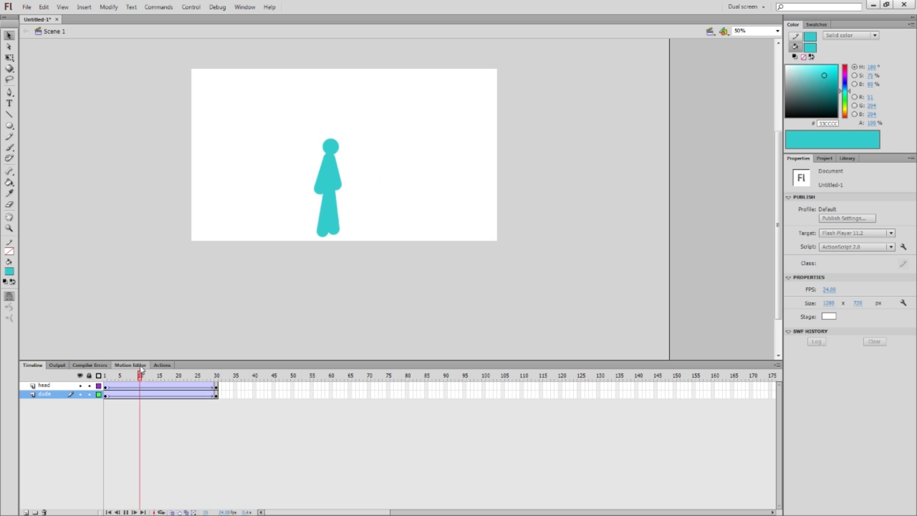
pyautogui.press('Return')
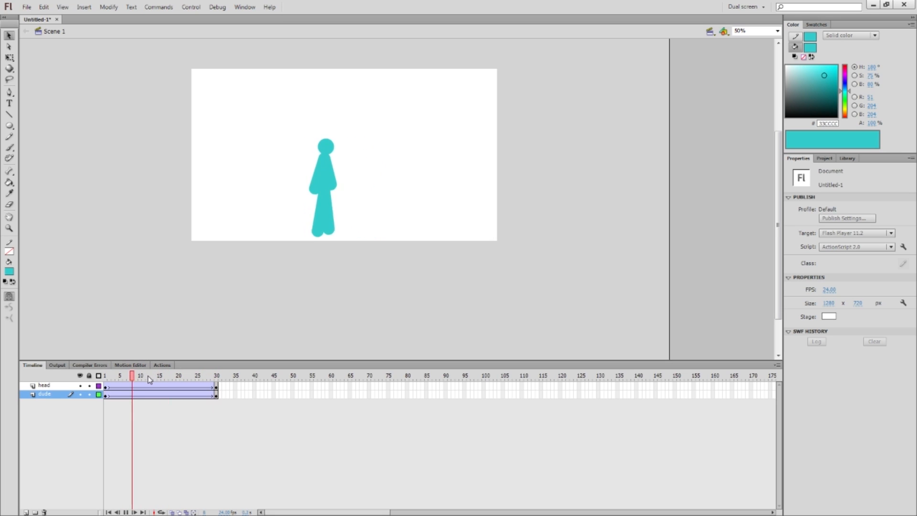
# Step: Remove the classic tween from the dude layer
pyautogui.click(161, 394)
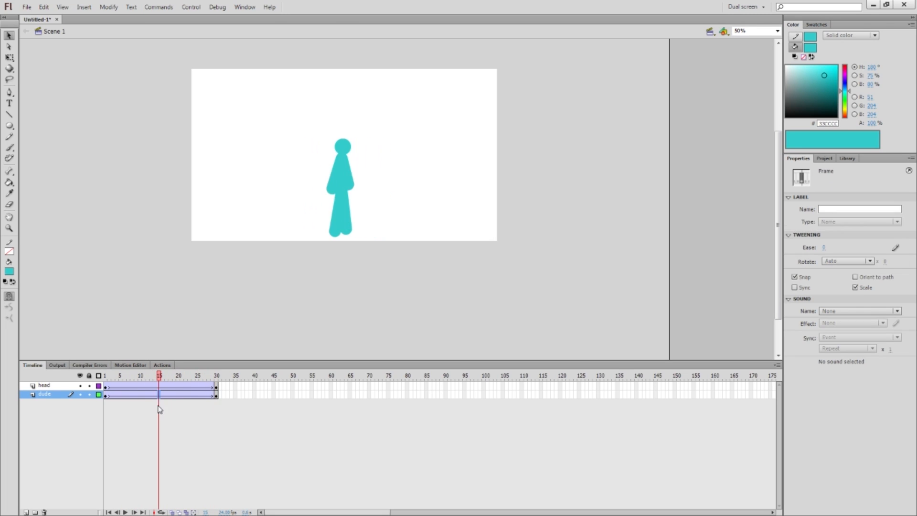
pyautogui.rightClick(163, 395)
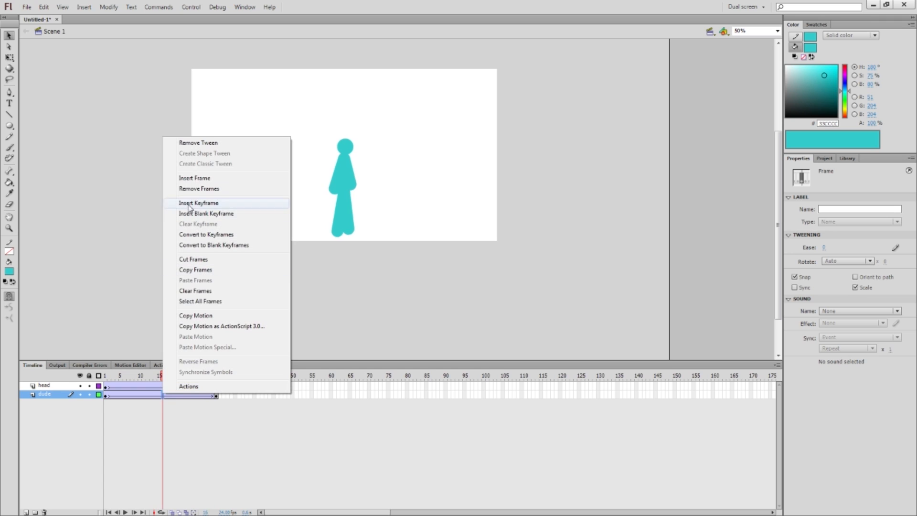
pyautogui.click(199, 142)
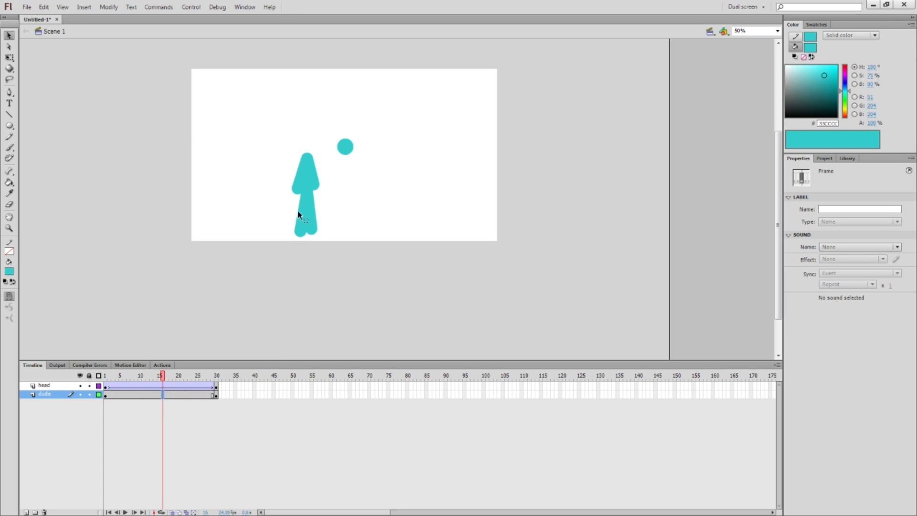
# Step: Insert a keyframe at frame 16 on the dude layer and nudge the body horizontally until it stands beneath the head
pyautogui.click(164, 395)
pyautogui.press('F6')
pyautogui.hotkey('shift', 'Right')
pyautogui.hotkey('shift', 'Right')
pyautogui.hotkey('shift', 'Right')
pyautogui.hotkey('shift', 'Right')
pyautogui.hotkey('shift', 'Right')
pyautogui.hotkey('shift', 'Right')
pyautogui.hotkey('shift', 'Right')
pyautogui.hotkey('shift', 'Right')
pyautogui.hotkey('shift', 'Right')
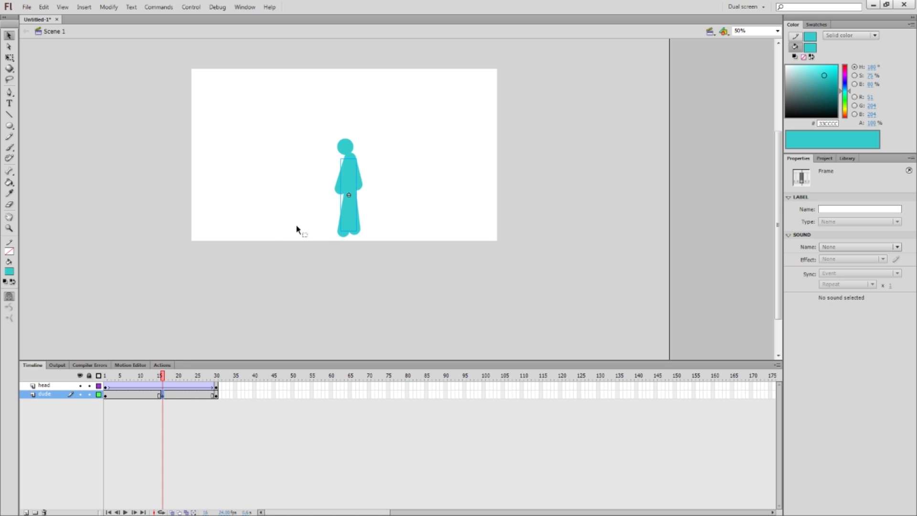
# Step: Look inside the body symbol on frame 16, return to Scene 1, and delete the body from that keyframe
pyautogui.doubleClick(349, 215)
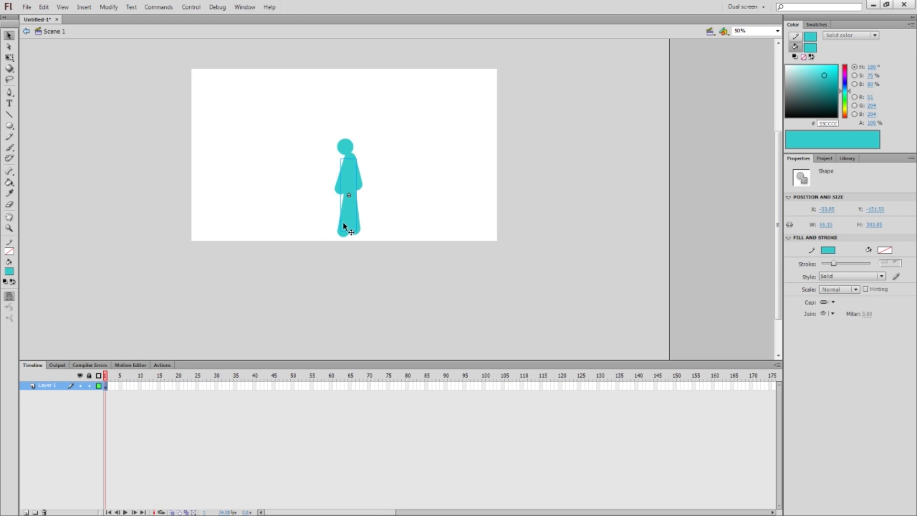
pyautogui.click(52, 32)
pyautogui.moveTo(342, 234); pyautogui.dragTo(248, 228)
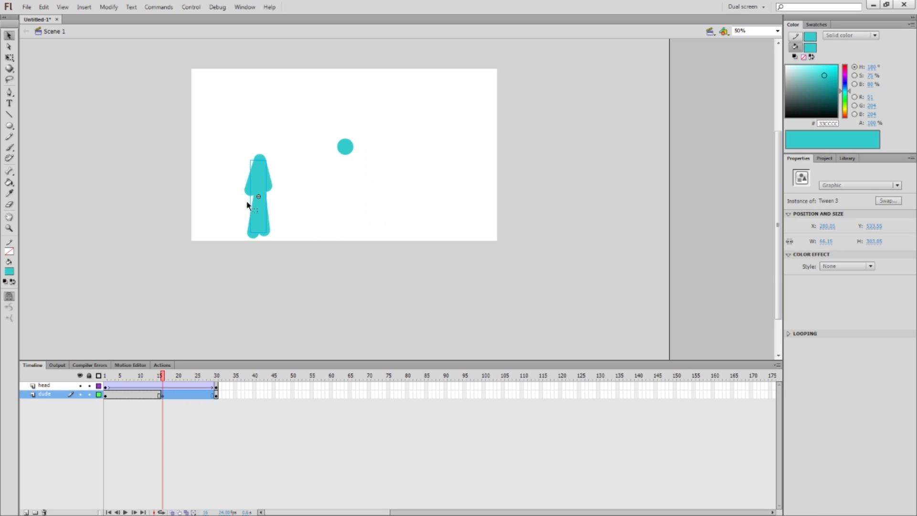
pyautogui.hotkey('ctrl', 'z')
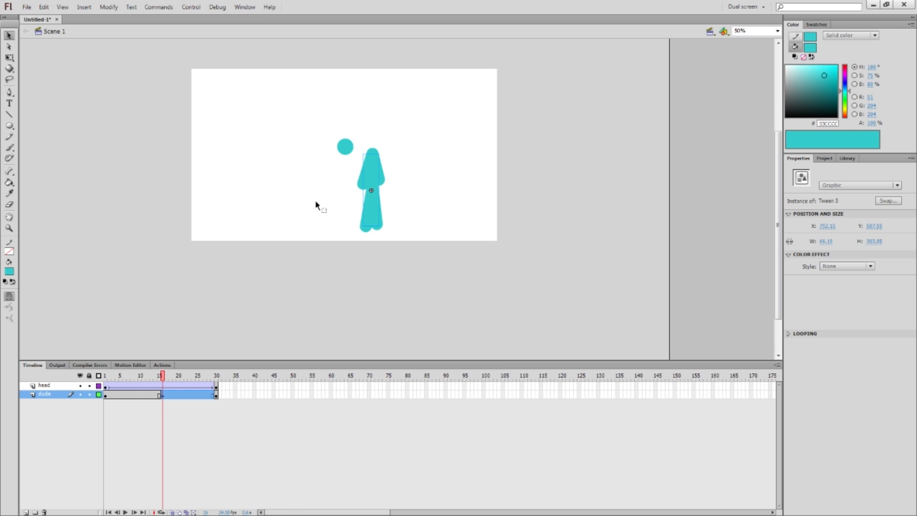
pyautogui.press('Delete')
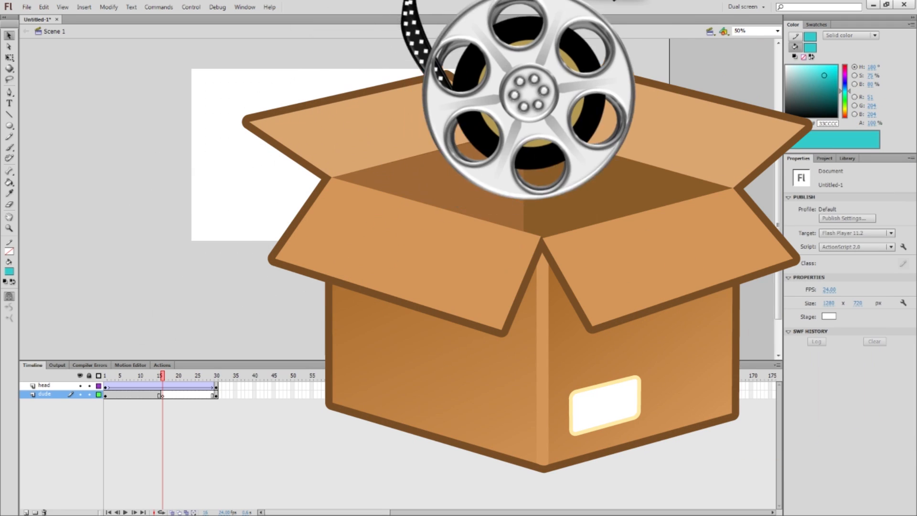
# Step: Move the body on the dude layer horizontally away from the head, to about X 171
pyautogui.click(120, 395)
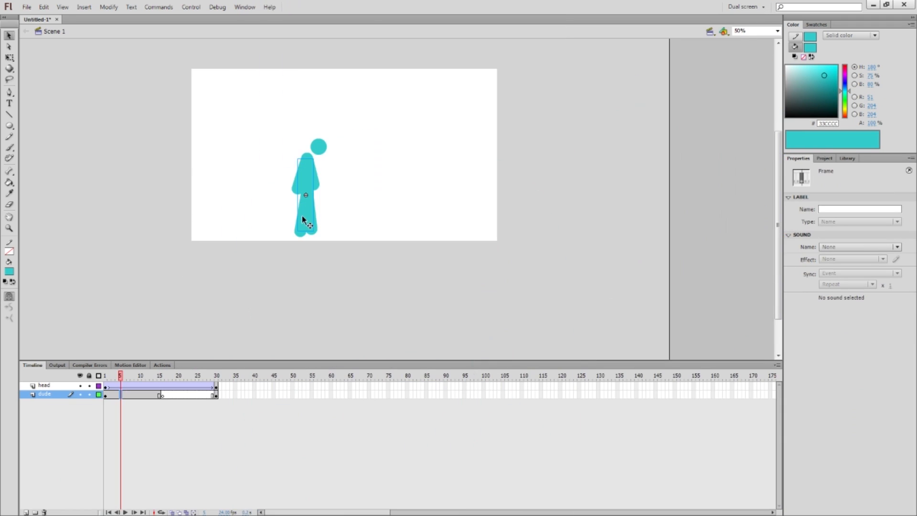
pyautogui.click(303, 218)
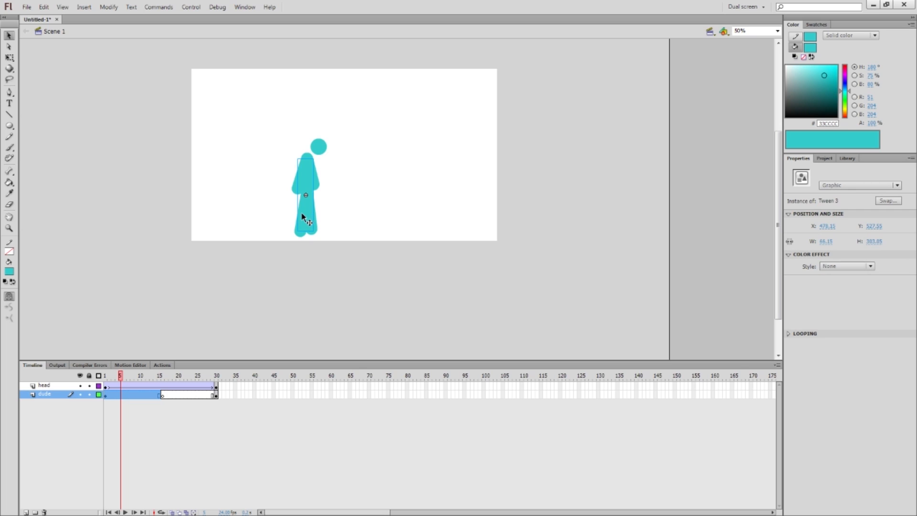
pyautogui.moveTo(120, 375)
pyautogui.mouseDown()
pyautogui.moveTo(128, 378)
pyautogui.moveTo(113, 376)
pyautogui.mouseUp()
pyautogui.click(305, 197)
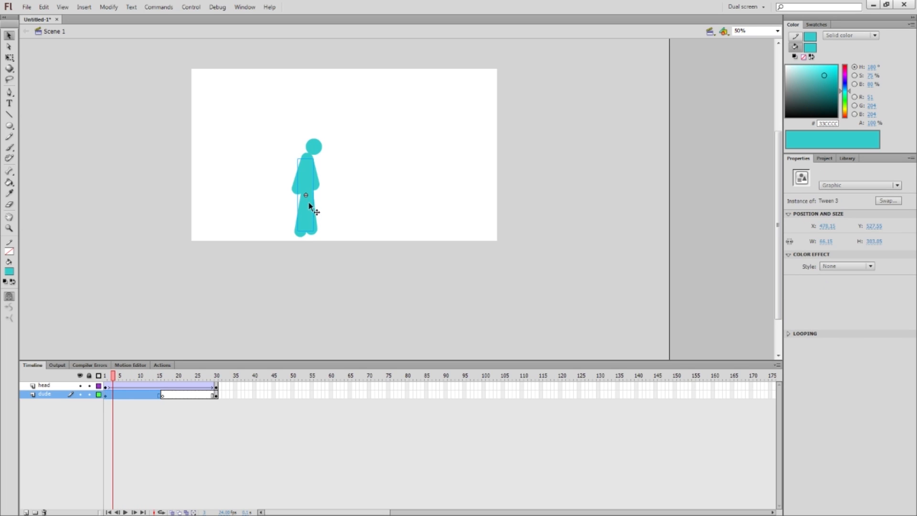
pyautogui.hotkey('ctrl', '=')
pyautogui.hotkey('ctrl', '=')
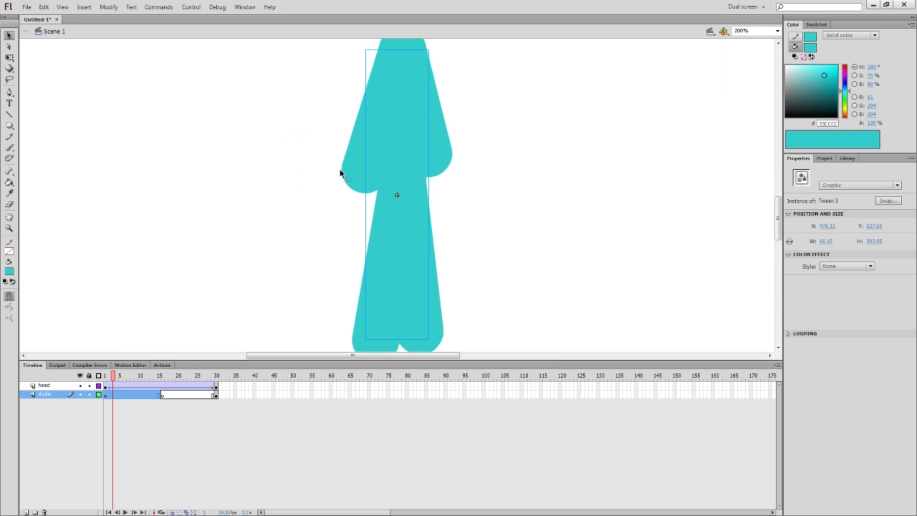
pyautogui.hotkey('ctrl', '-')
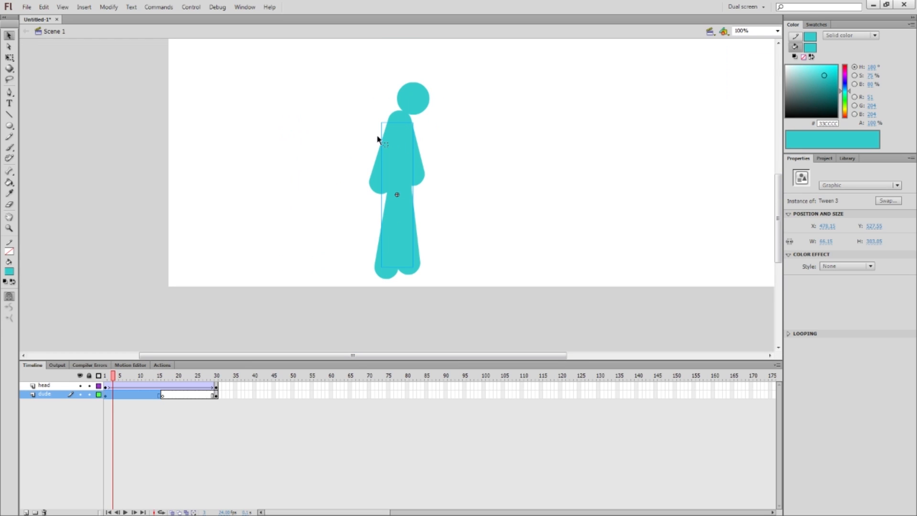
pyautogui.moveTo(401, 149); pyautogui.dragTo(270, 144)
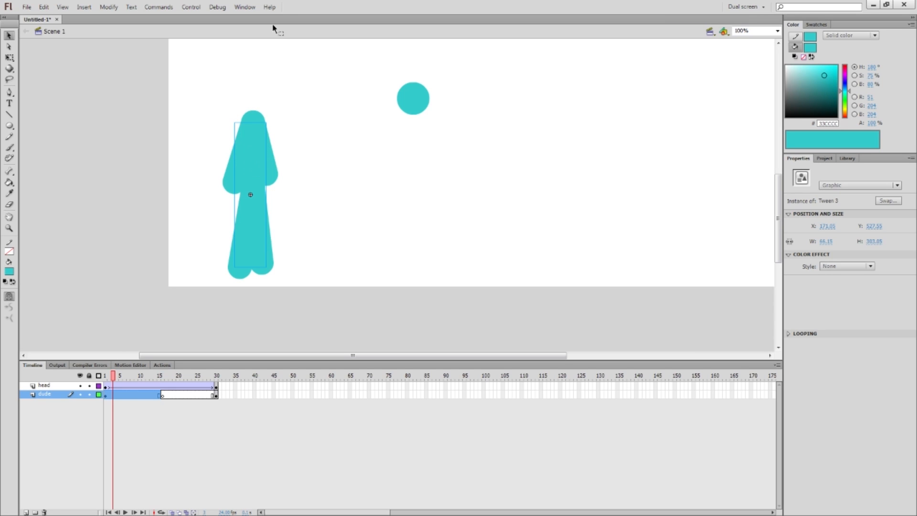
# Step: Enter the body symbol, insert a keyframe at frame 6, and bend both legs outward at the knees
pyautogui.doubleClick(256, 156)
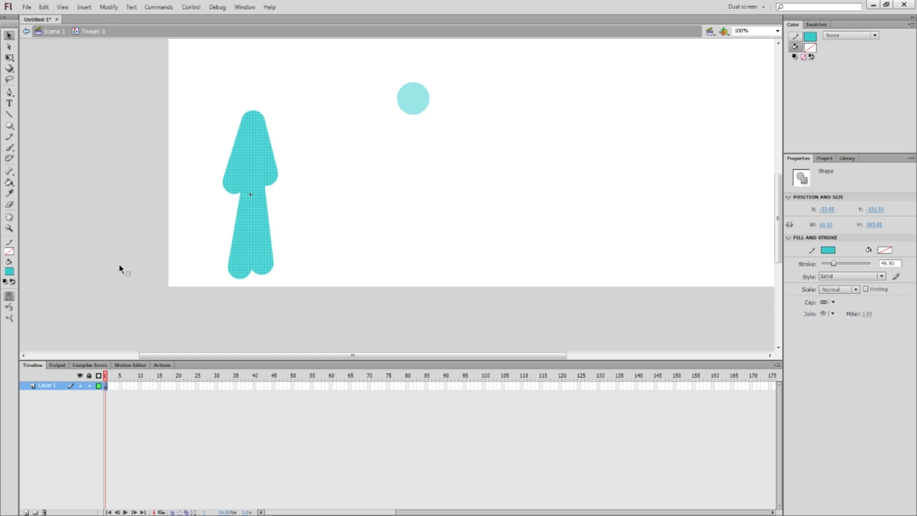
pyautogui.click(200, 226)
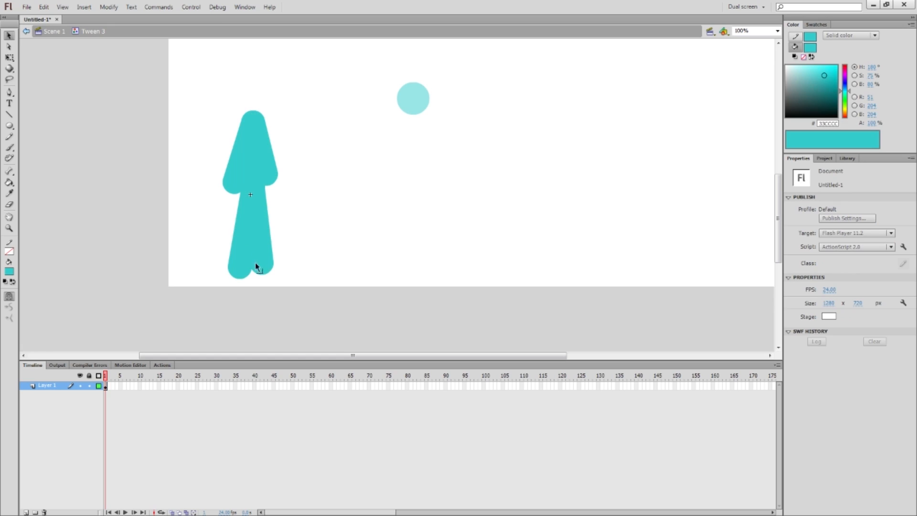
pyautogui.click(124, 385)
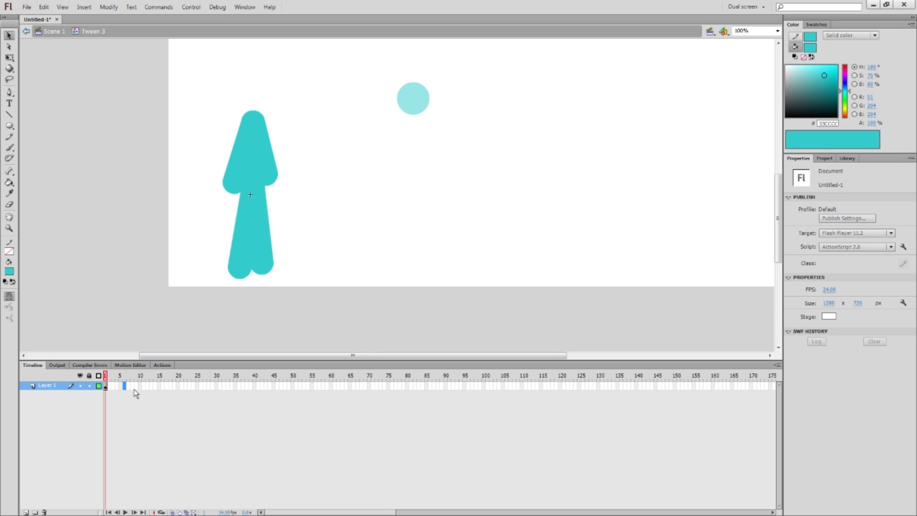
pyautogui.click(166, 253)
pyautogui.moveTo(246, 248); pyautogui.dragTo(219, 207)
pyautogui.moveTo(263, 264); pyautogui.dragTo(296, 246)
pyautogui.moveTo(273, 218); pyautogui.dragTo(282, 199)
pyautogui.moveTo(302, 250); pyautogui.dragTo(286, 236)
pyautogui.moveTo(205, 249); pyautogui.dragTo(213, 242)
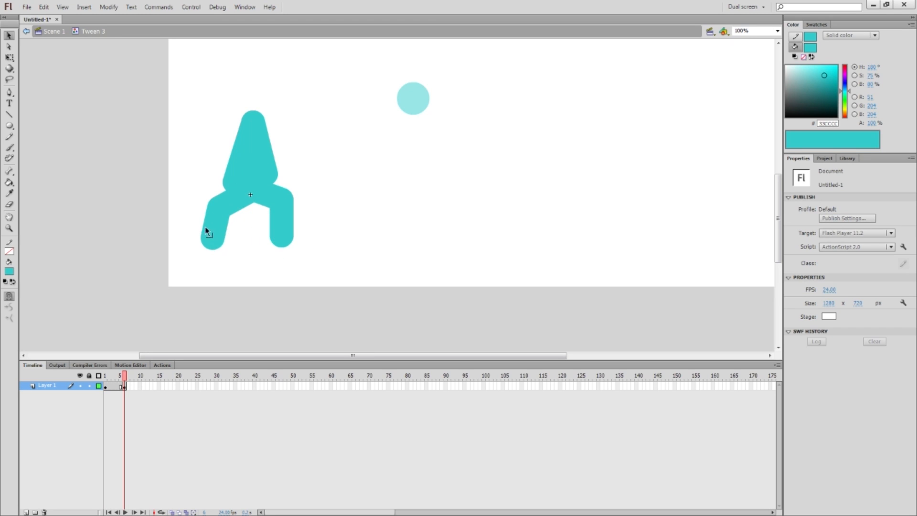
# Step: Pull both arms outward and bend them upward at the elbows in the frame 6 pose
pyautogui.moveTo(276, 180)
pyautogui.mouseDown()
pyautogui.moveTo(306, 137)
pyautogui.moveTo(204, 142)
pyautogui.moveTo(235, 153)
pyautogui.moveTo(221, 131)
pyautogui.mouseUp()
pyautogui.moveTo(232, 151); pyautogui.dragTo(222, 144)
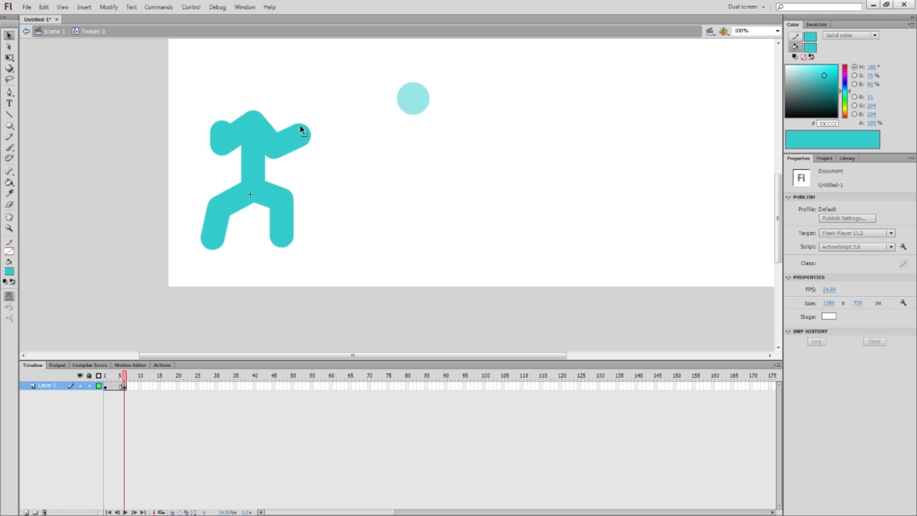
pyautogui.moveTo(300, 126); pyautogui.dragTo(282, 125)
# Step: Insert a keyframe at frame 11 inside the body symbol and return to Scene 1
pyautogui.click(144, 386)
pyautogui.press('F6')
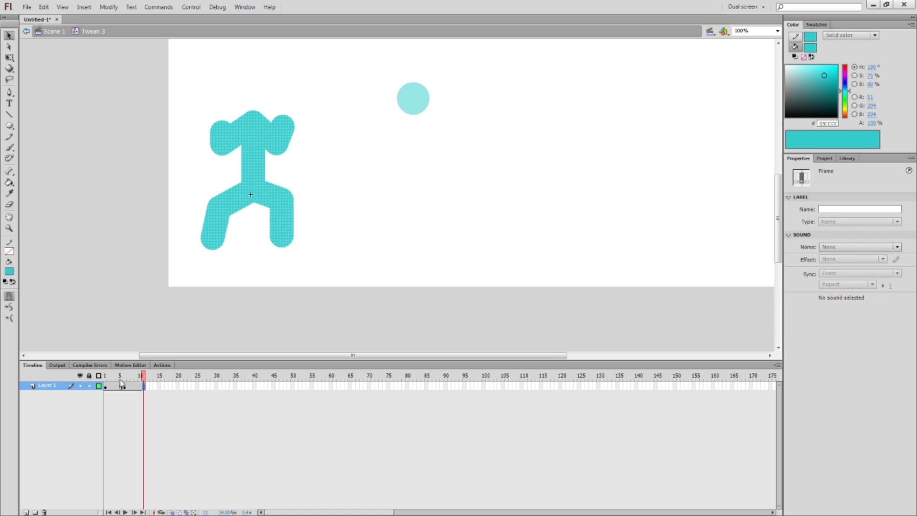
pyautogui.click(49, 36)
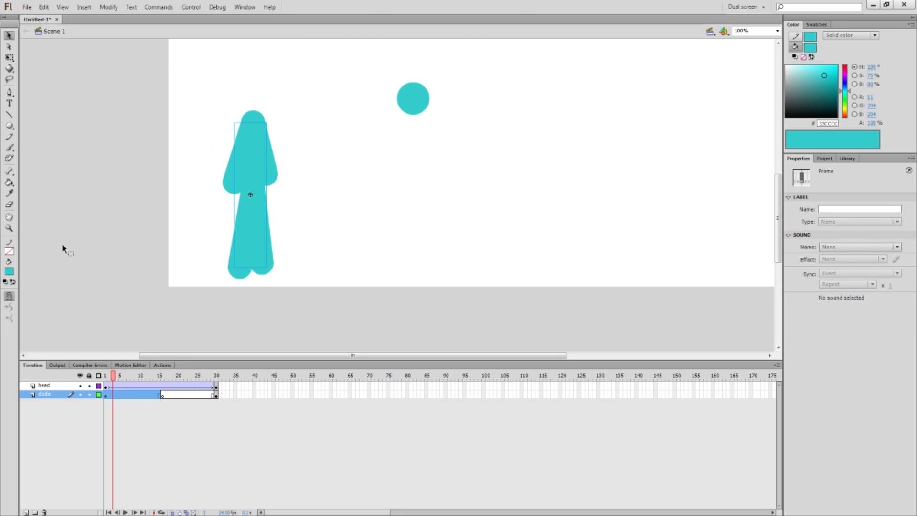
# Step: Clear the empty keyframe at frame 16 on the dude layer
pyautogui.click(163, 396)
pyautogui.rightClick(159, 397)
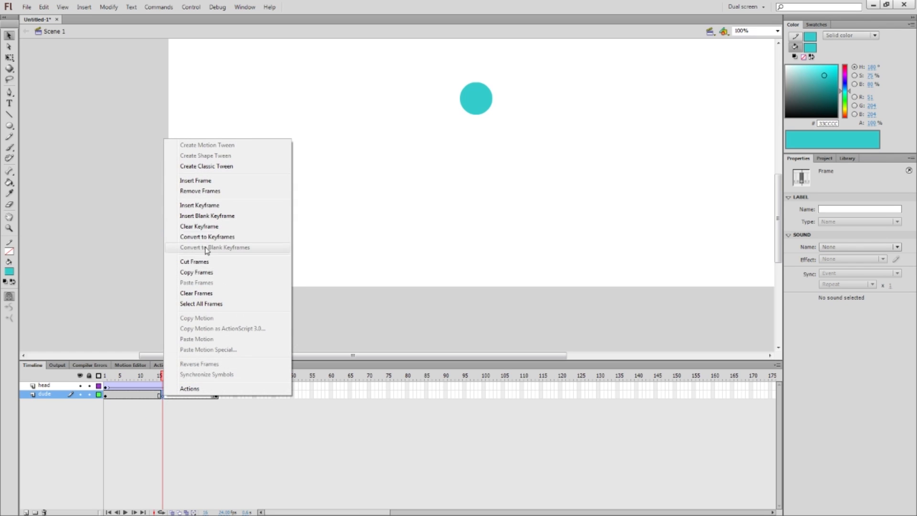
pyautogui.click(208, 227)
# Step: Play the timeline from its start and inspect the body's pose around frame 8
pyautogui.moveTo(125, 377); pyautogui.dragTo(99, 374)
pyautogui.press('Return')
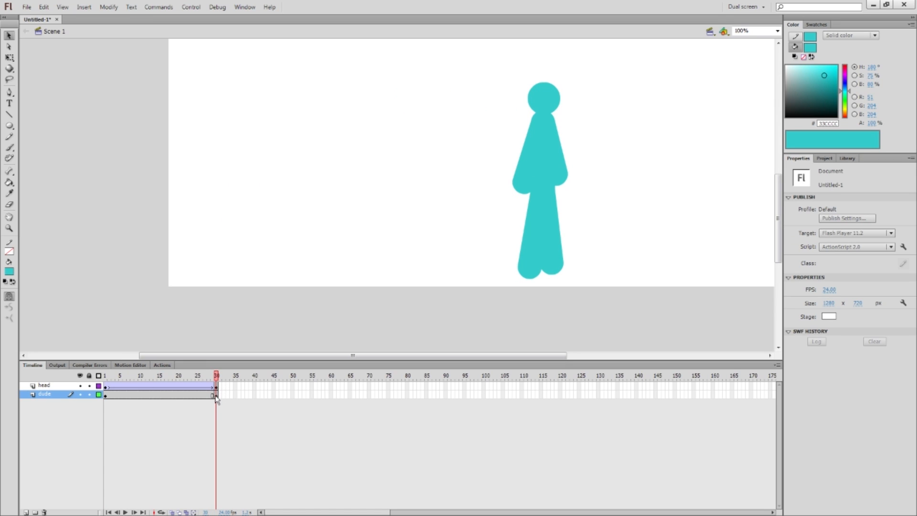
pyautogui.press('Return')
pyautogui.click(133, 394)
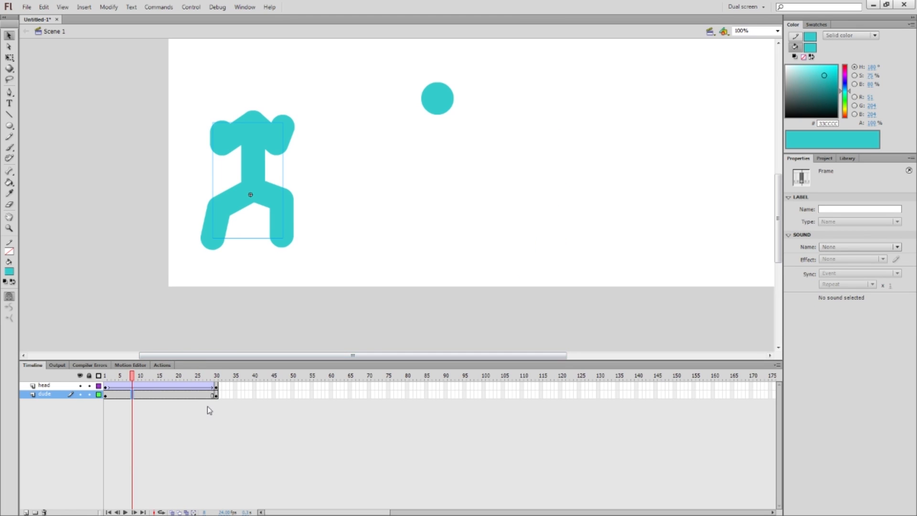
# Step: Replace the frame 30 keyframe on the dude layer and place the bent body beneath the head, at about X 779, Y 511
pyautogui.click(216, 396)
pyautogui.rightClick(215, 395)
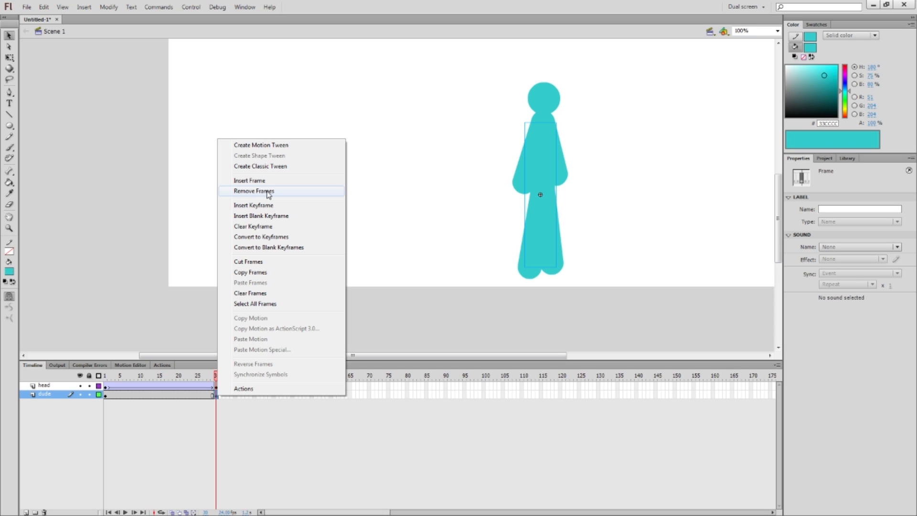
pyautogui.click(258, 226)
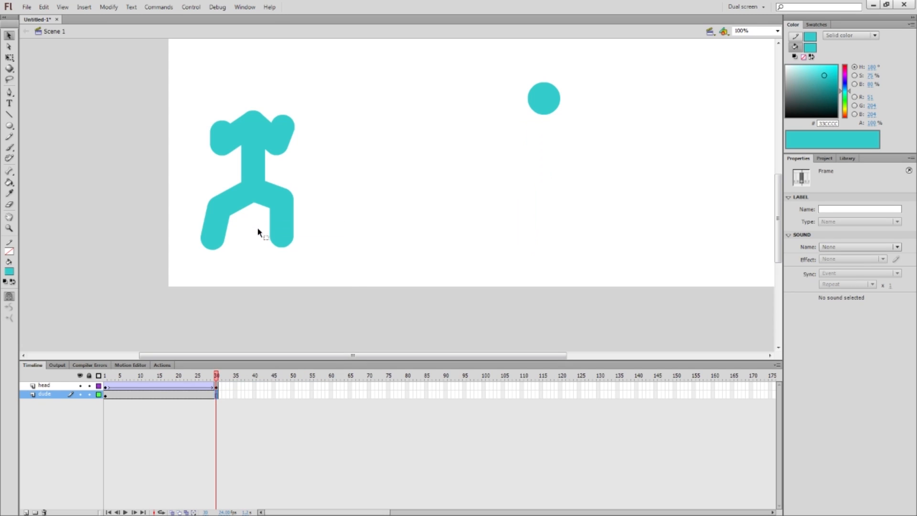
pyautogui.moveTo(255, 173); pyautogui.dragTo(545, 165)
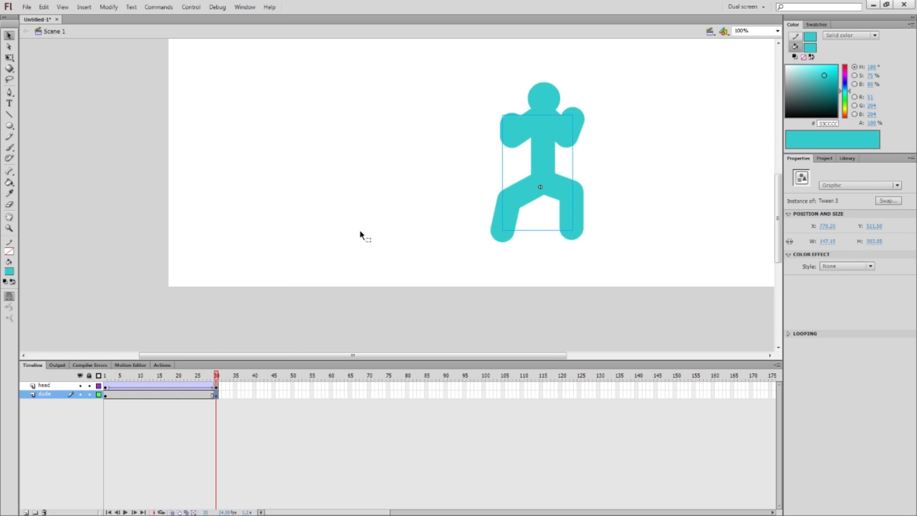
# Step: Create a classic tween between the two keyframes of the dude layer
pyautogui.click(159, 396)
pyautogui.rightClick(162, 395)
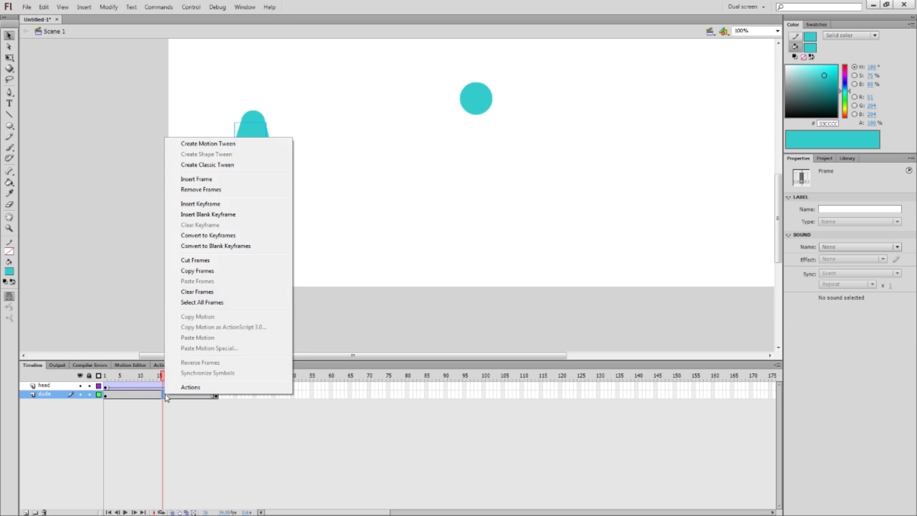
pyautogui.click(204, 165)
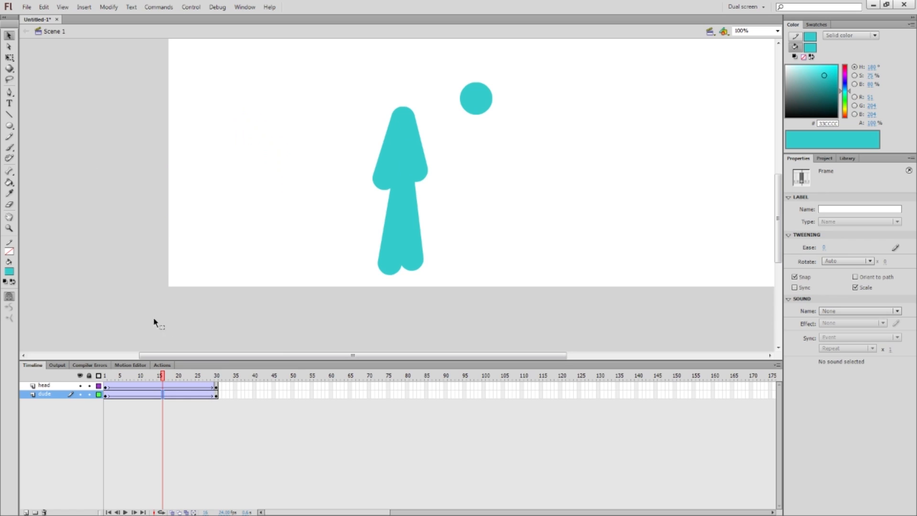
# Step: Hide the dude layer, play the head's motion on its own, and show the layer again
pyautogui.click(81, 394)
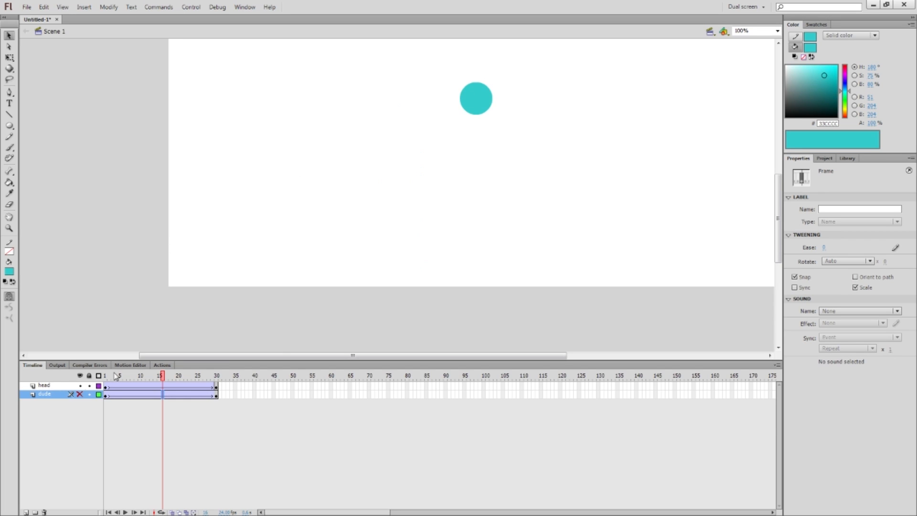
pyautogui.click(108, 373)
pyautogui.press('Return')
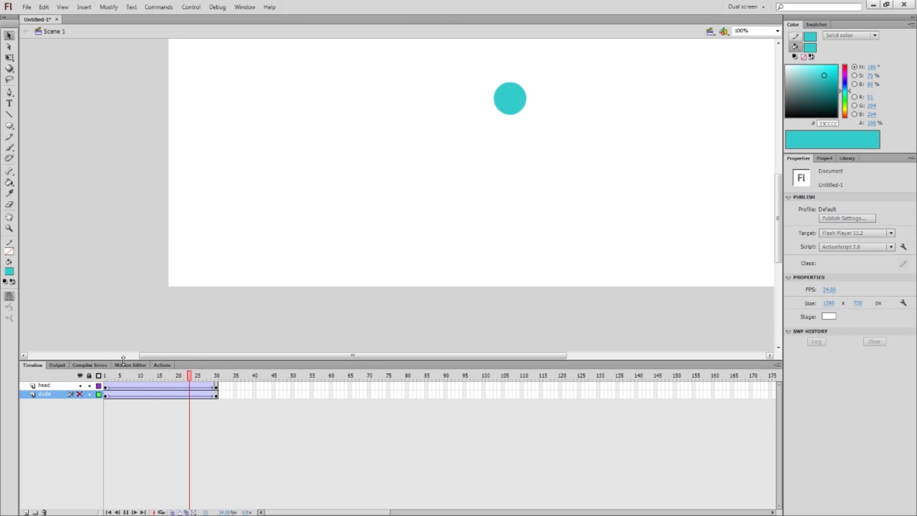
pyautogui.press('Return')
pyautogui.click(80, 395)
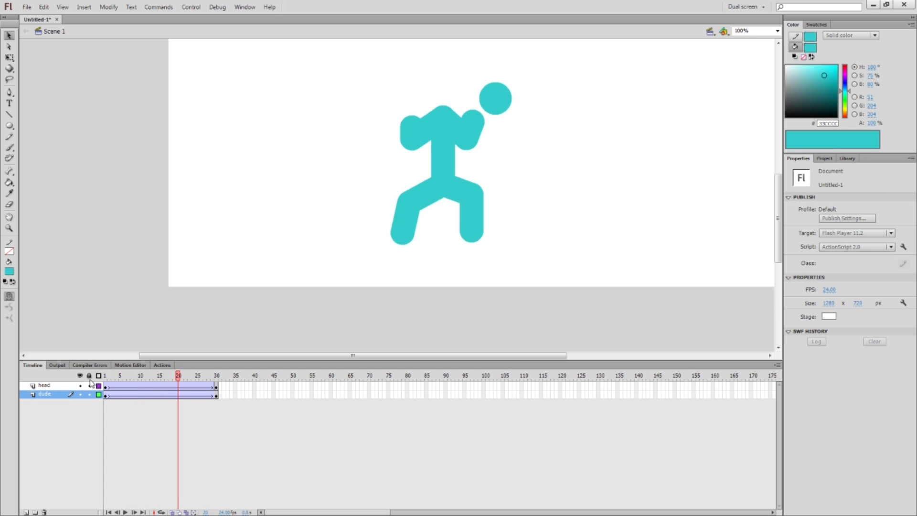
# Step: Play the animation from frame 1 with both layers visible to check the body changing pose as it travels
pyautogui.click(106, 375)
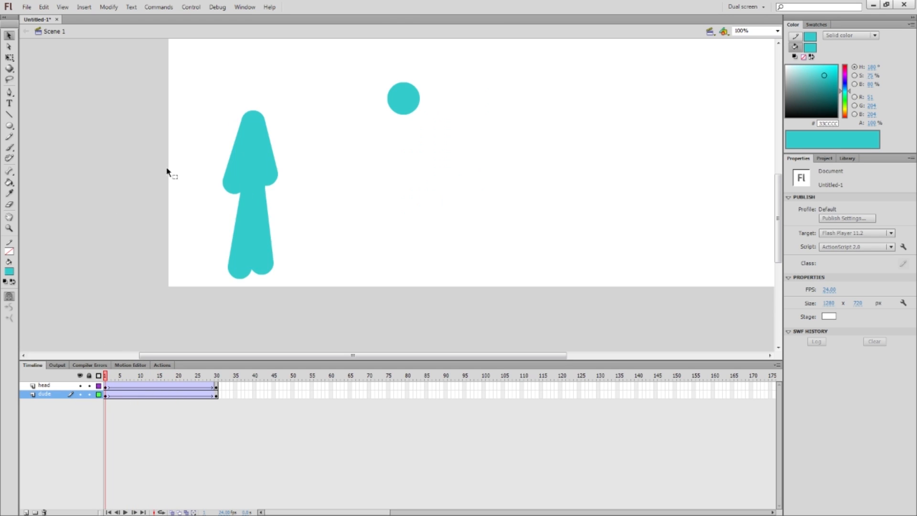
pyautogui.press('Return')
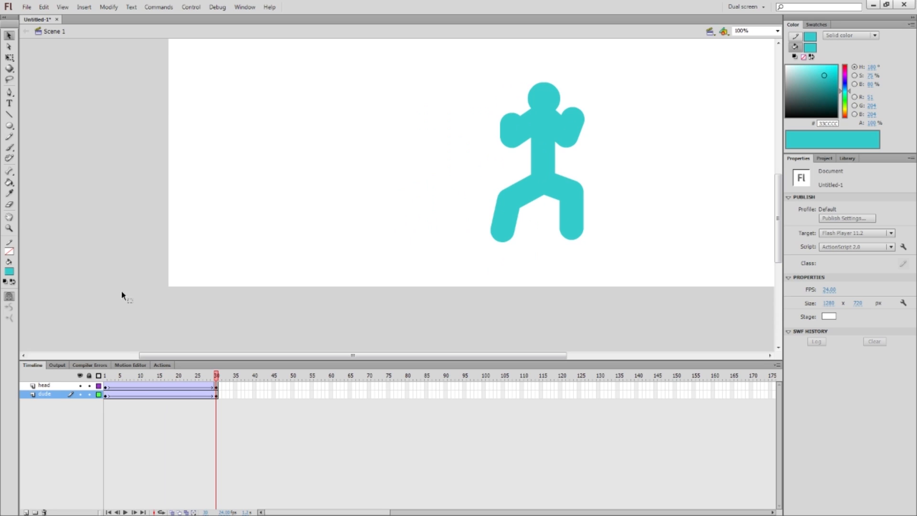
pyautogui.press('Return')
pyautogui.press('Return')
# Step: Delete the head and body from frame 30 and remove the classic tweens from both layers
pyautogui.hotkey('ctrl', '-')
pyautogui.moveTo(334, 126); pyautogui.dragTo(406, 234)
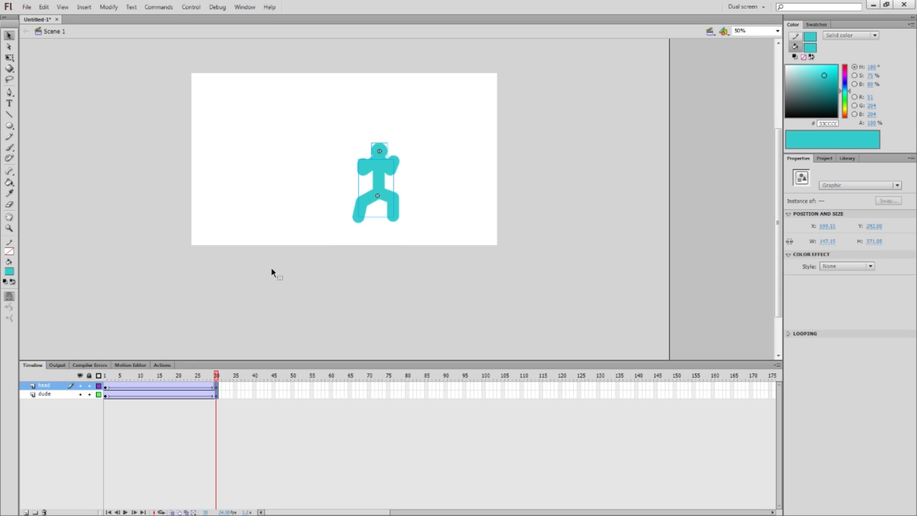
pyautogui.click(174, 395)
pyautogui.rightClick(174, 394)
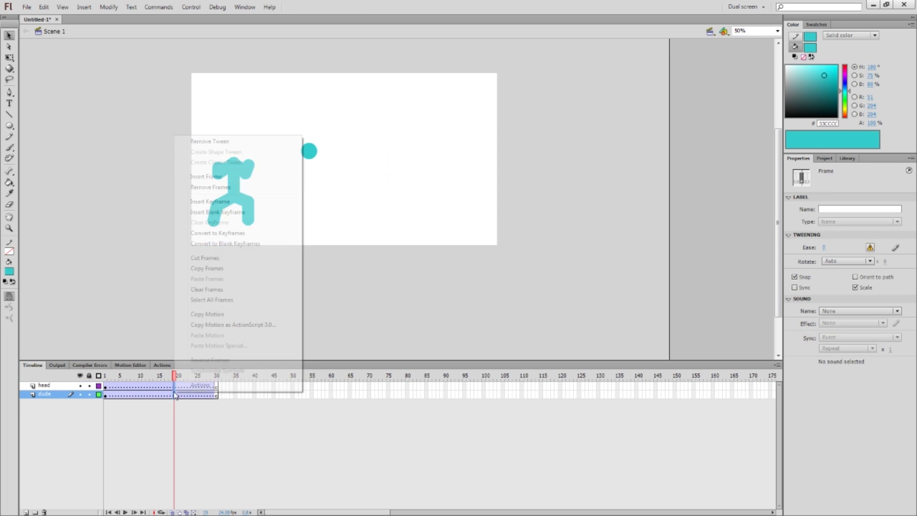
pyautogui.click(211, 140)
# Step: Delete all remaining artwork from the opening keyframes of the head and dude layers
pyautogui.click(110, 395)
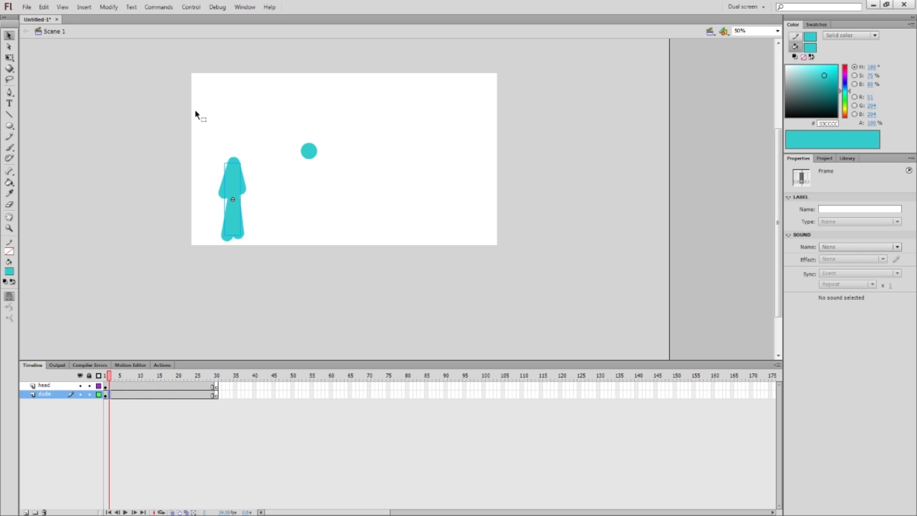
pyautogui.hotkey('ctrl', 'a')
pyautogui.press('Delete')
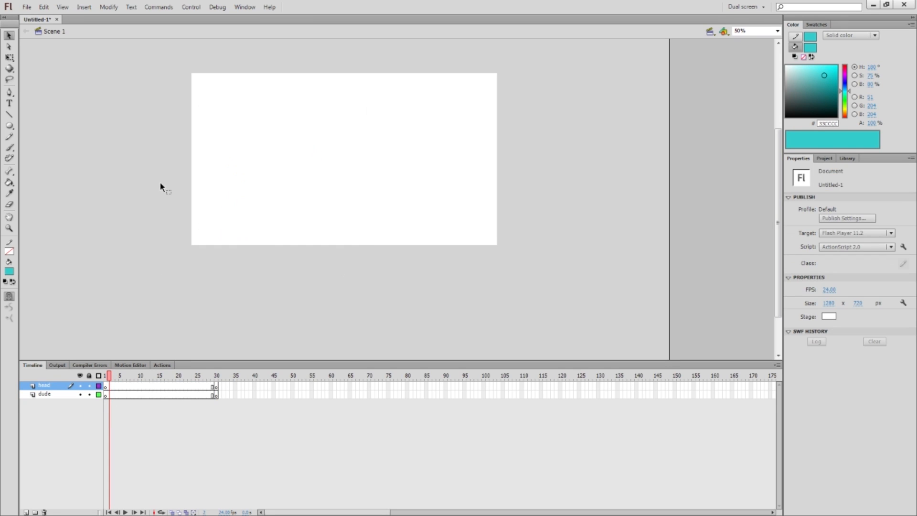
# Step: Draw a new headless stick figure on the head layer with the Line tool, giving it a torso, two legs and two arms
pyautogui.press('n')
pyautogui.moveTo(329, 129)
pyautogui.mouseDown()
pyautogui.moveTo(329, 161)
pyautogui.moveTo(310, 194)
pyautogui.mouseUp()
pyautogui.moveTo(329, 162); pyautogui.dragTo(345, 194)
pyautogui.moveTo(302, 145); pyautogui.dragTo(330, 126)
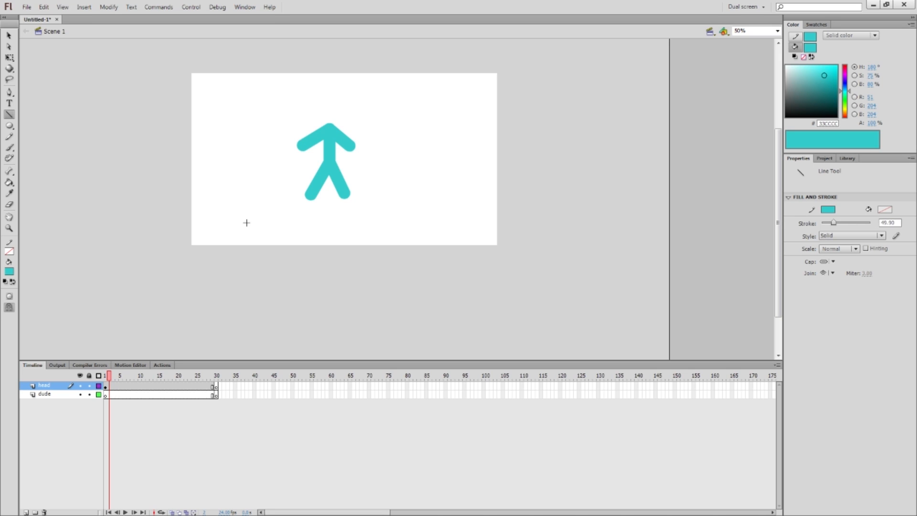
# Step: Insert a keyframe at frame 2 of the head layer containing the same figure
pyautogui.press('v')
pyautogui.click(113, 385)
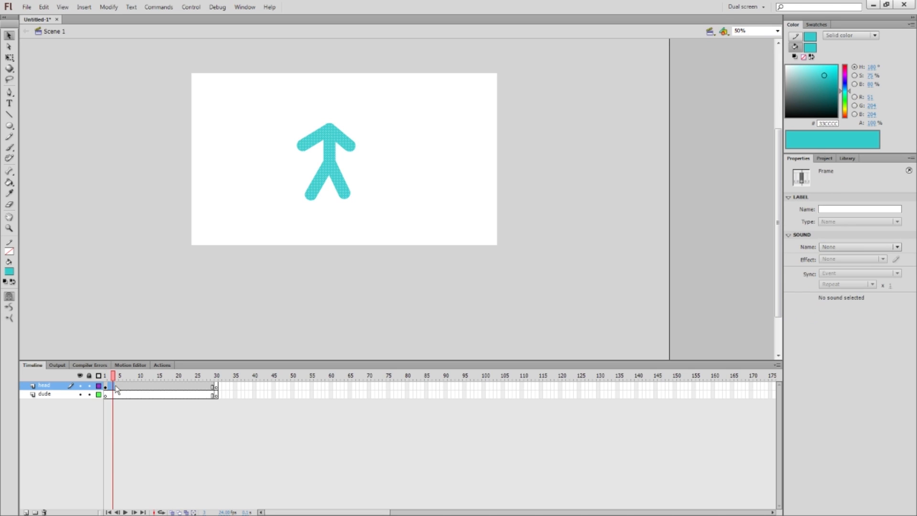
pyautogui.hotkey('ctrl', '1')
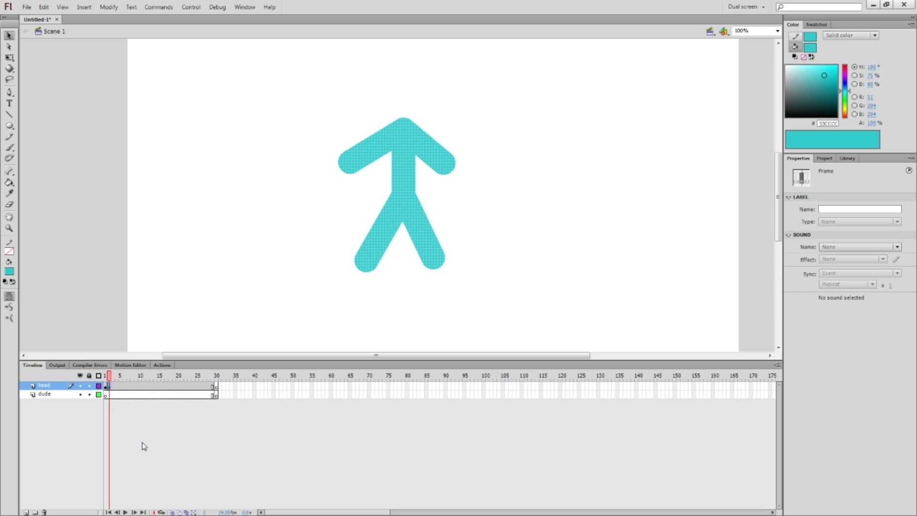
# Step: Turn on onion skinning and raise both of the figure's arms slightly on frame 2
pyautogui.click(172, 512)
pyautogui.moveTo(118, 376); pyautogui.dragTo(109, 377)
pyautogui.click(327, 139)
pyautogui.moveTo(345, 158); pyautogui.dragTo(342, 147)
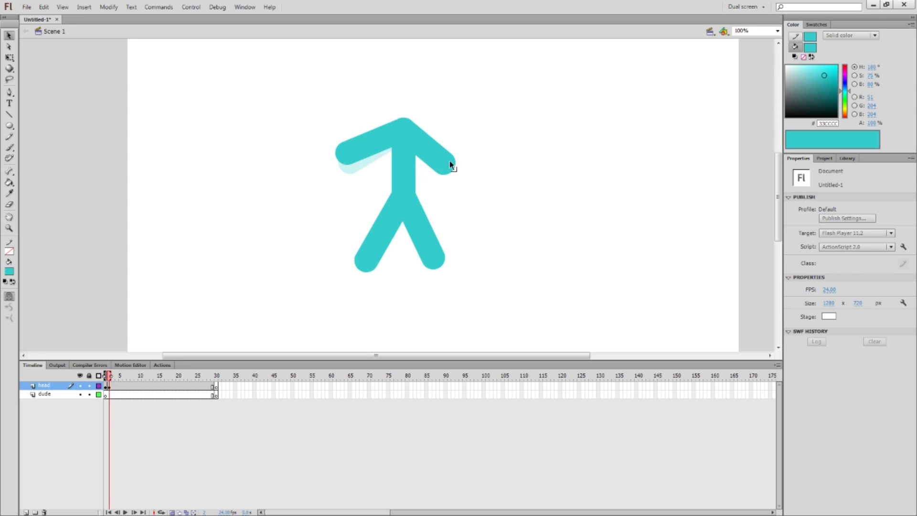
pyautogui.moveTo(450, 164); pyautogui.dragTo(448, 149)
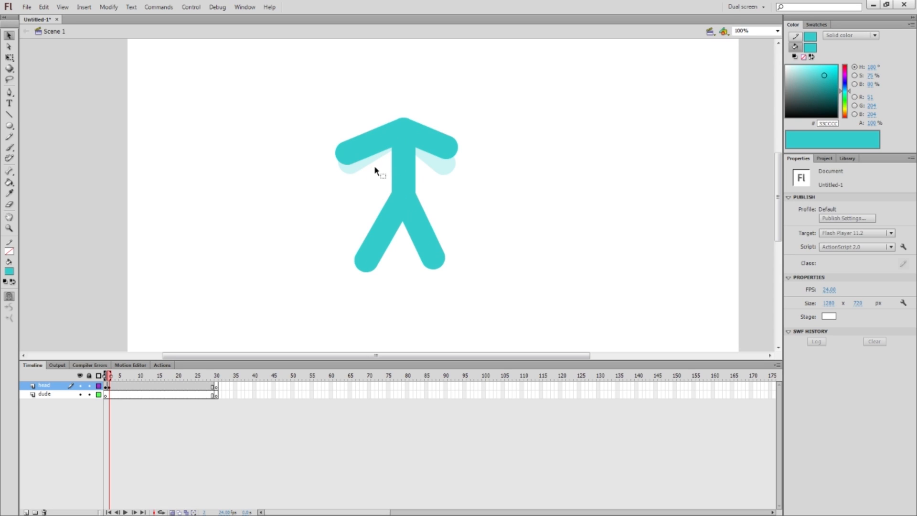
# Step: Insert a keyframe at frame 3 of the head layer and raise both of the figure's arms further on it
pyautogui.hotkey('ctrl', '=')
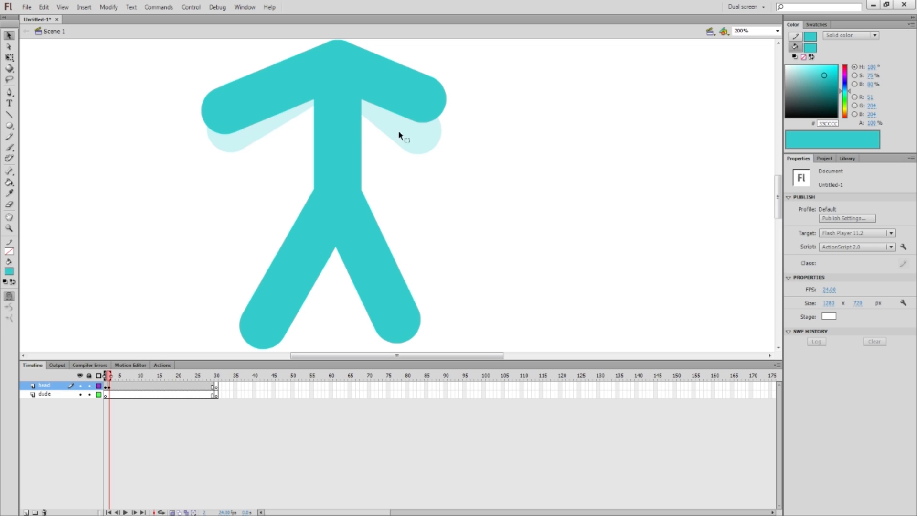
pyautogui.press('F6')
pyautogui.moveTo(180, 256); pyautogui.dragTo(235, 322)
pyautogui.moveTo(254, 196); pyautogui.dragTo(251, 177)
pyautogui.moveTo(462, 178); pyautogui.dragTo(466, 147)
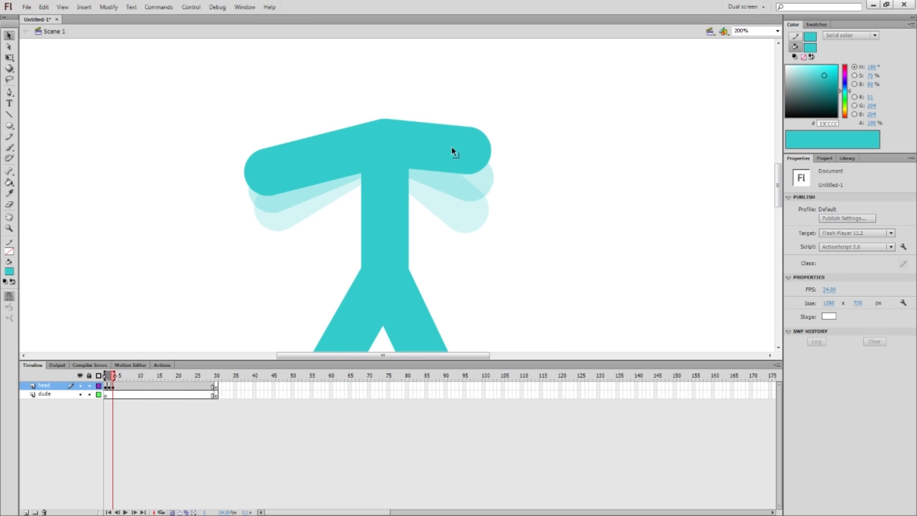
# Step: Add keyframes at frames 4 and 5 of the head layer, raising both arms past horizontal
pyautogui.press('F6')
pyautogui.moveTo(269, 173); pyautogui.dragTo(270, 142)
pyautogui.moveTo(468, 150); pyautogui.dragTo(469, 126)
pyautogui.press('F6')
pyautogui.moveTo(274, 145); pyautogui.dragTo(270, 128)
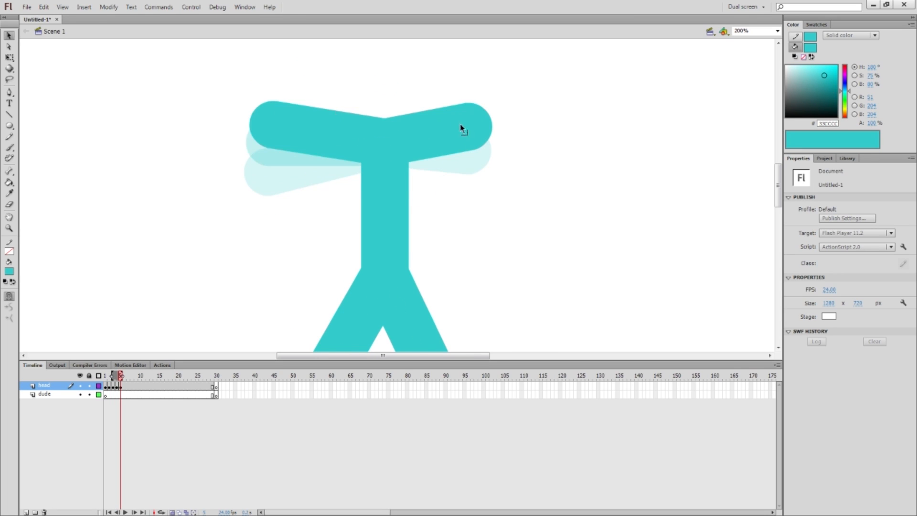
pyautogui.moveTo(460, 124); pyautogui.dragTo(465, 111)
# Step: Add keyframes at frames 6 and 7, lifting both arms higher into a V shape
pyautogui.press('F6')
pyautogui.moveTo(290, 114); pyautogui.dragTo(292, 99)
pyautogui.moveTo(465, 103); pyautogui.dragTo(461, 85)
pyautogui.moveTo(289, 106); pyautogui.dragTo(298, 88)
pyautogui.moveTo(456, 95); pyautogui.dragTo(451, 83)
# Step: Add keyframes at frames 8 and 9, raising both arms in smaller increments
pyautogui.press('F6')
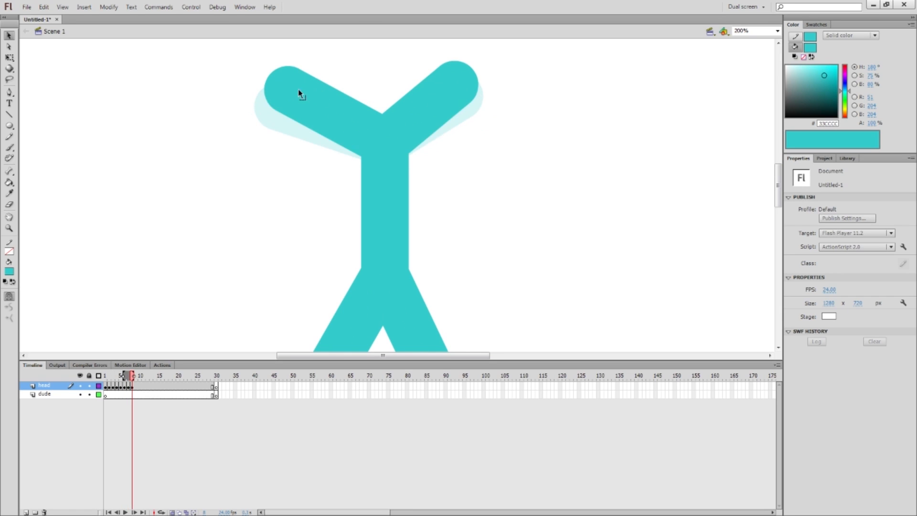
pyautogui.moveTo(297, 89); pyautogui.dragTo(304, 83)
pyautogui.moveTo(462, 81); pyautogui.dragTo(458, 75)
pyautogui.press('F6')
pyautogui.moveTo(294, 76); pyautogui.dragTo(301, 69)
pyautogui.moveTo(446, 78); pyautogui.dragTo(442, 72)
# Step: Add keyframes at frames 10 and 11, nudging the raised arms slightly upward and inward on each
pyautogui.press('F6')
pyautogui.moveTo(294, 75); pyautogui.dragTo(299, 72)
pyautogui.moveTo(431, 69); pyautogui.dragTo(431, 65)
pyautogui.press('F6')
pyautogui.moveTo(302, 72); pyautogui.dragTo(307, 67)
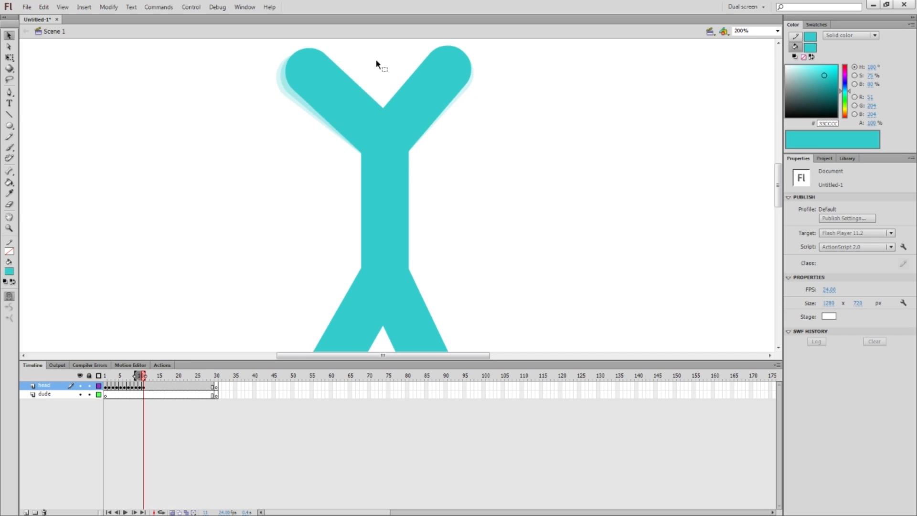
pyautogui.moveTo(419, 64); pyautogui.dragTo(417, 63)
# Step: Add keyframes at frames 12 and 13, moving both arm ends inward by tiny amounts to ease out the motion
pyautogui.press('F6')
pyautogui.moveTo(308, 64); pyautogui.dragTo(312, 60)
pyautogui.moveTo(440, 68); pyautogui.dragTo(437, 66)
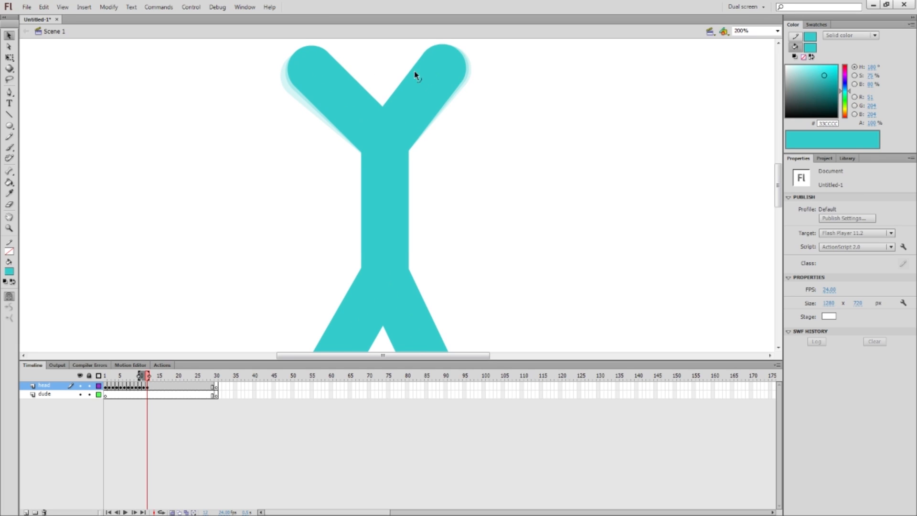
pyautogui.moveTo(323, 62); pyautogui.dragTo(325, 63)
pyautogui.moveTo(435, 55); pyautogui.dragTo(433, 55)
pyautogui.press('F6')
pyautogui.moveTo(323, 61); pyautogui.dragTo(320, 58)
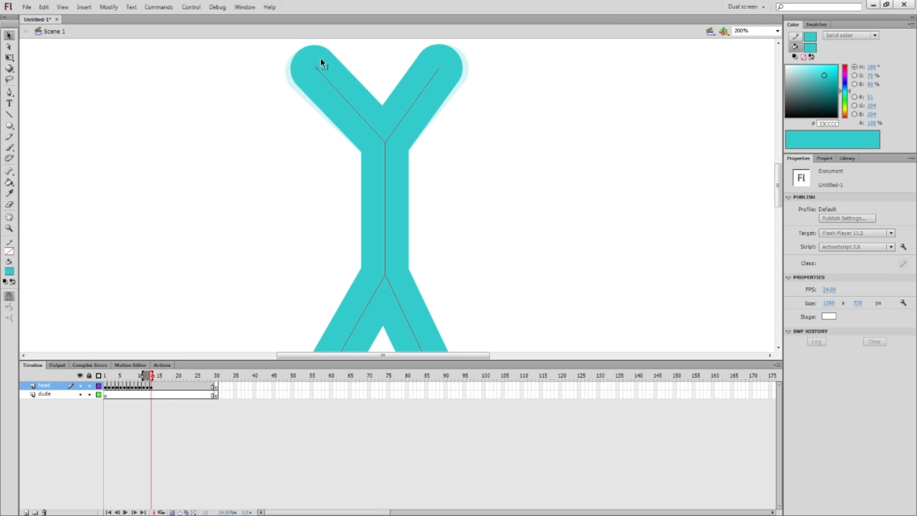
pyautogui.moveTo(426, 67); pyautogui.dragTo(424, 65)
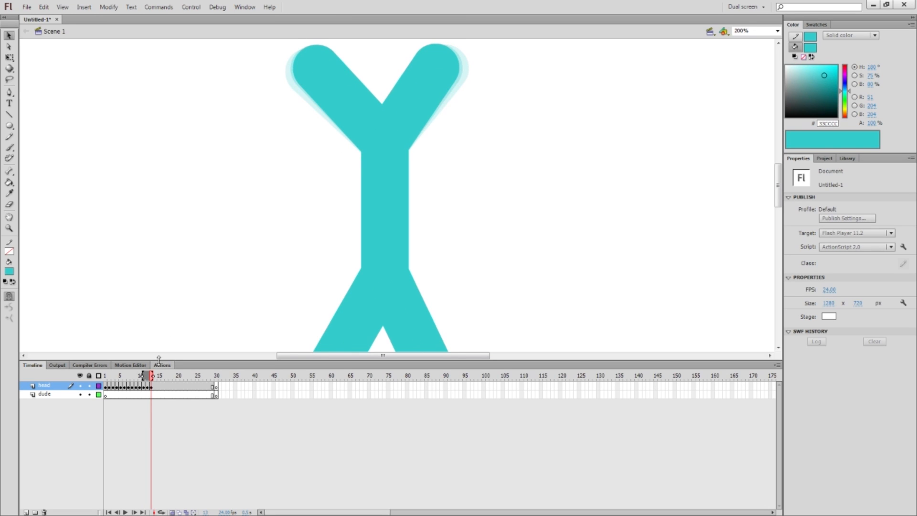
# Step: Play back the arm-raising animation from frame 1 with the stage at 100% zoom
pyautogui.moveTo(132, 376); pyautogui.dragTo(90, 377)
pyautogui.hotkey('ctrl', '1')
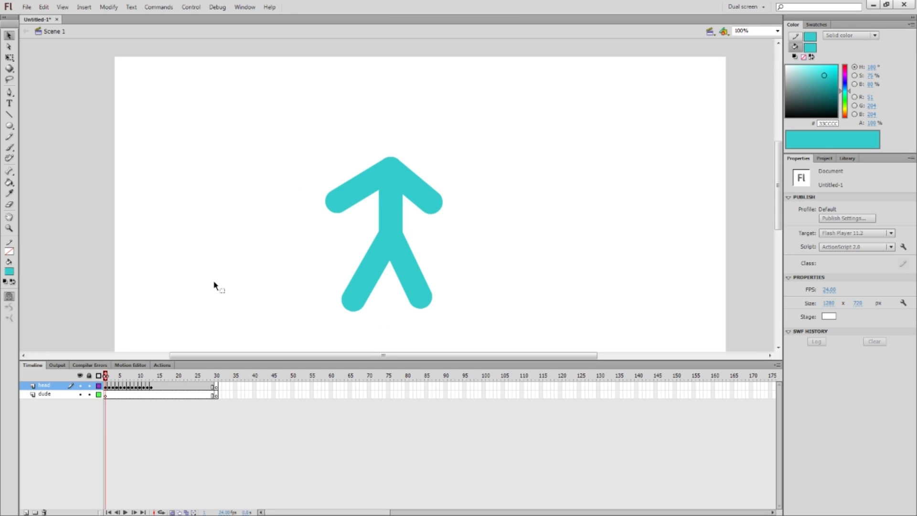
pyautogui.press('Return')
pyautogui.press('Return')
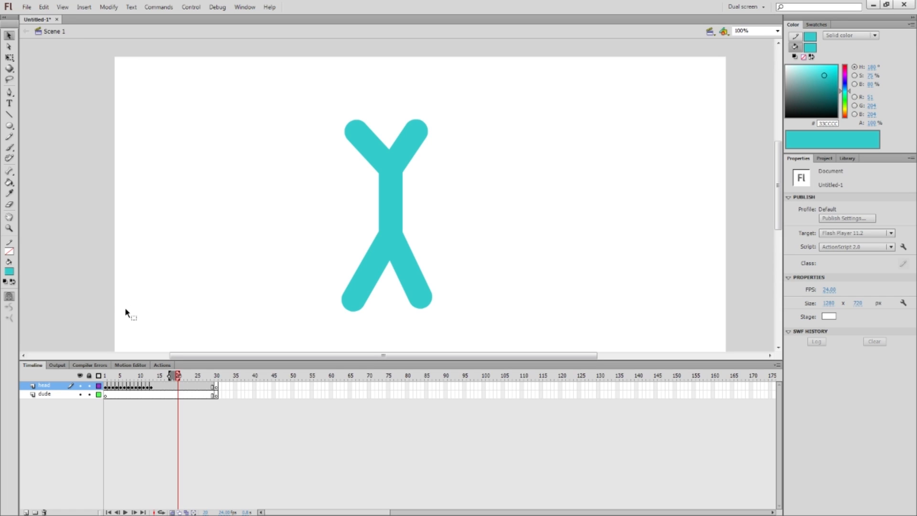
pyautogui.moveTo(123, 378); pyautogui.dragTo(146, 342)
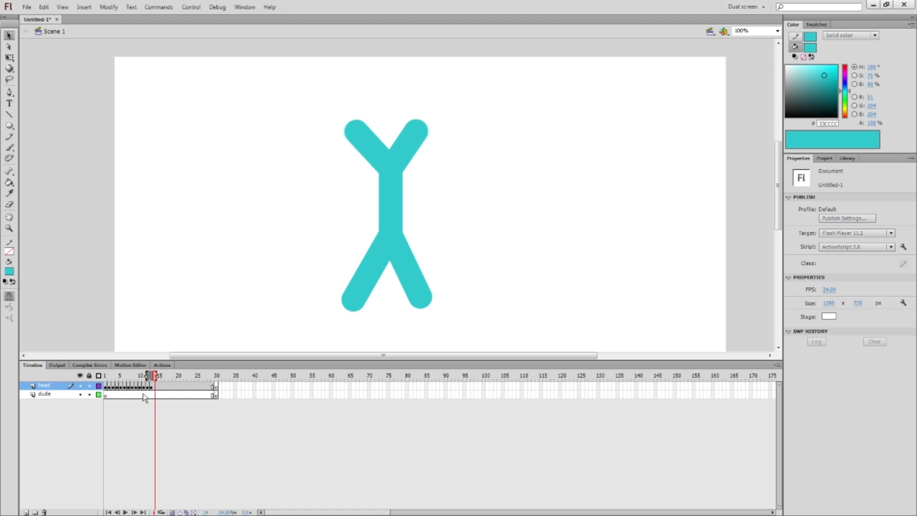
# Step: Extend the head and dude layers to frame 50
pyautogui.click(166, 387)
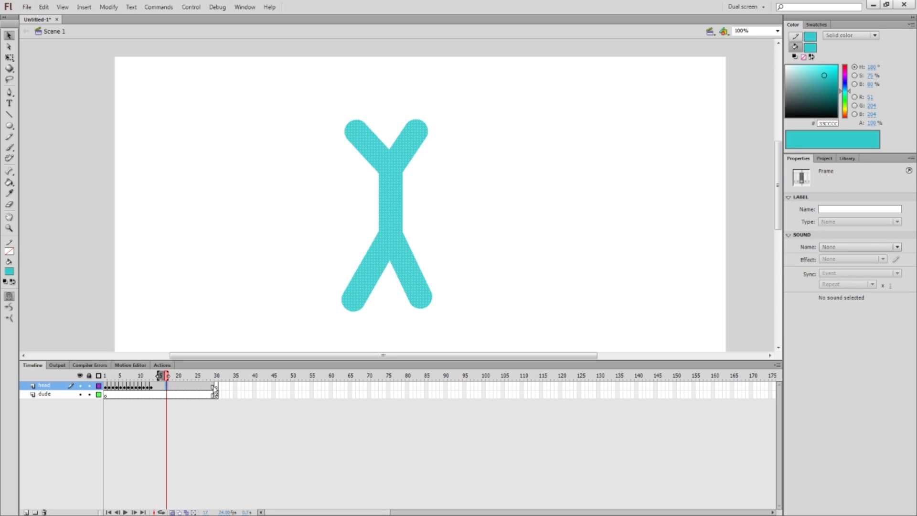
pyautogui.moveTo(292, 386); pyautogui.dragTo(293, 396)
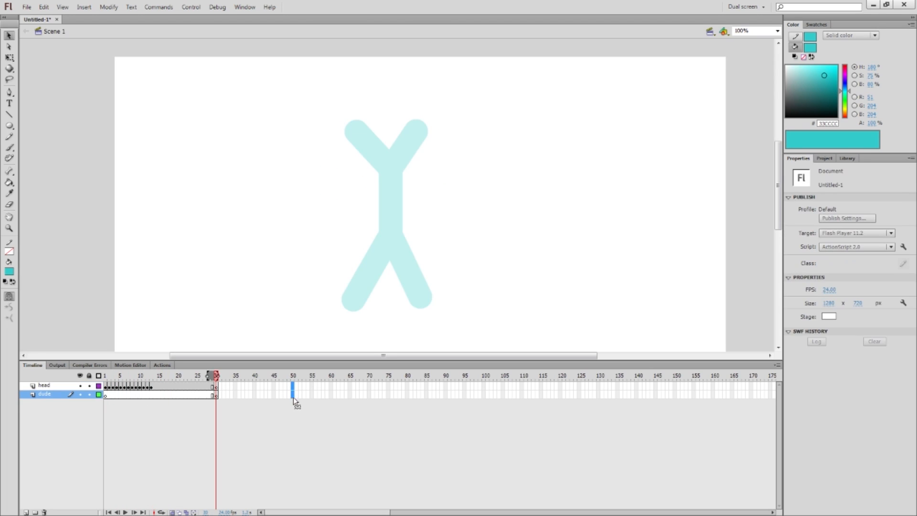
pyautogui.press('F5')
# Step: Clear the keyframe at frame 30 of the head layer
pyautogui.click(216, 387)
pyautogui.rightClick(216, 387)
pyautogui.click(216, 386)
pyautogui.rightClick(216, 387)
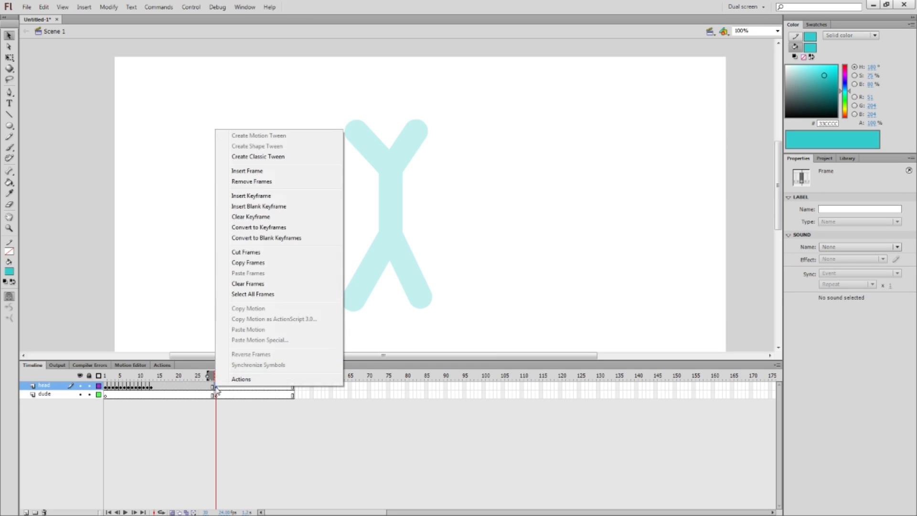
pyautogui.click(253, 217)
# Step: Add successive keyframes on the head layer from frame 21 to 63, distorting the figure leg first until it collapses into a small blob
pyautogui.click(183, 386)
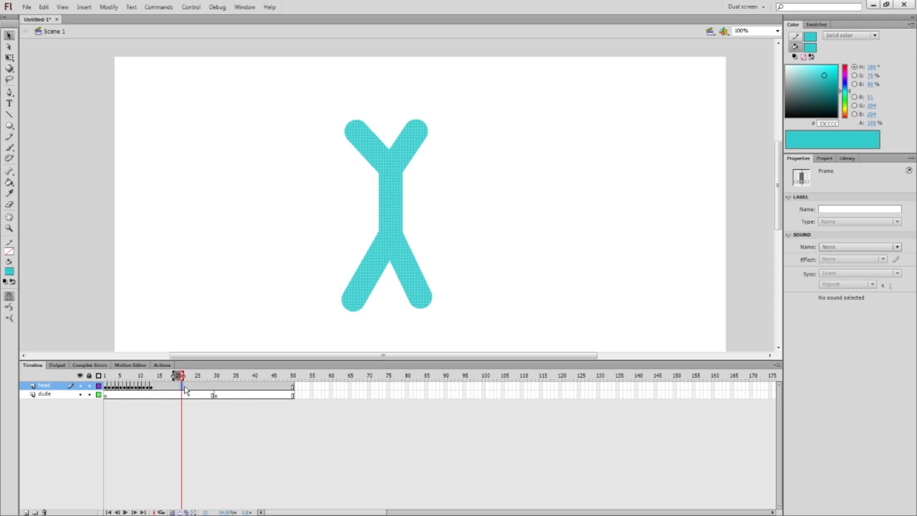
pyautogui.moveTo(429, 296)
pyautogui.mouseDown()
pyautogui.moveTo(540, 238)
pyautogui.moveTo(548, 193)
pyautogui.moveTo(519, 153)
pyautogui.moveTo(293, 67)
pyautogui.moveTo(428, 65)
pyautogui.moveTo(325, 84)
pyautogui.moveTo(444, 78)
pyautogui.moveTo(260, 143)
pyautogui.moveTo(485, 135)
pyautogui.moveTo(232, 313)
pyautogui.moveTo(262, 171)
pyautogui.moveTo(293, 317)
pyautogui.moveTo(260, 217)
pyautogui.moveTo(281, 287)
pyautogui.moveTo(463, 176)
pyautogui.moveTo(311, 278)
pyautogui.moveTo(422, 205)
pyautogui.moveTo(403, 265)
pyautogui.moveTo(436, 194)
pyautogui.moveTo(394, 208)
pyautogui.moveTo(405, 233)
pyautogui.moveTo(411, 214)
pyautogui.moveTo(411, 234)
pyautogui.mouseUp()
pyautogui.press('F6')
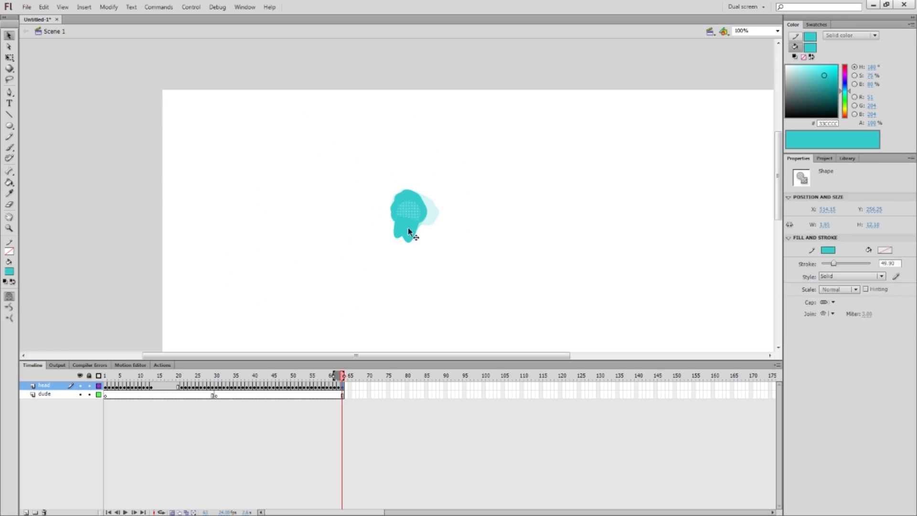
# Step: Scale the blob down with Free Transform on a new keyframe at frame 64
pyautogui.press('q')
pyautogui.click(410, 222)
pyautogui.press('F6')
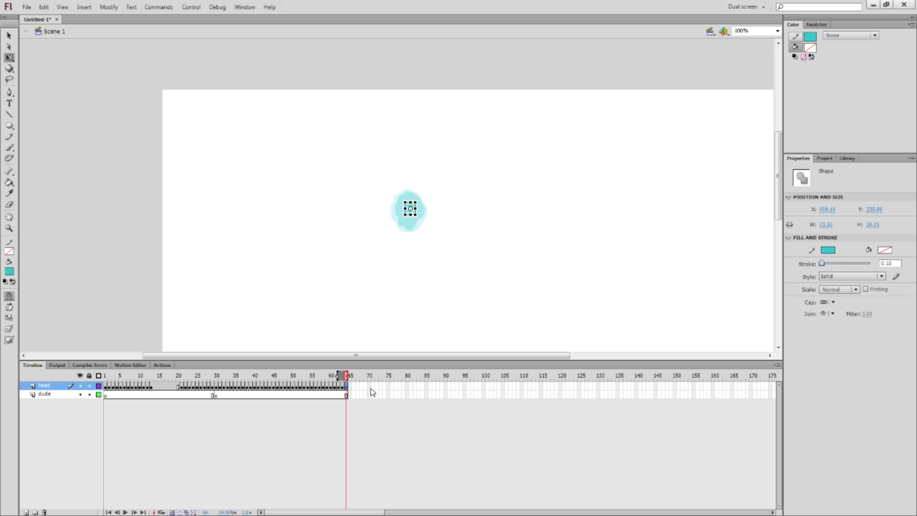
# Step: Insert blank keyframes on the head layer at frame 65 and at each frame from 77 to 84
pyautogui.press('F7')
pyautogui.click(395, 386)
pyautogui.press('F7')
pyautogui.press('F7')
pyautogui.press('F7')
pyautogui.press('F7')
pyautogui.press('F7')
pyautogui.press('F7')
pyautogui.press('F7')
pyautogui.press('F7')
# Step: Copy the figure from frame 1 and paste it in place into the keyframes at frames 77 to 84
pyautogui.click(106, 385)
pyautogui.click(396, 387)
pyautogui.hotkey('ctrl', 'shift', 'v')
pyautogui.moveTo(438, 288)
pyautogui.mouseDown()
pyautogui.moveTo(440, 135)
pyautogui.moveTo(435, 287)
pyautogui.mouseUp()
pyautogui.moveTo(422, 386); pyautogui.dragTo(400, 386)
pyautogui.hotkey('shift', 'F6')
pyautogui.press('F6')
# Step: Paint short strokes around the figure with the Brush tool, moving them outward frame by frame from frame 77 like a burst
pyautogui.click(395, 386)
pyautogui.press('b')
pyautogui.moveTo(420, 170); pyautogui.dragTo(424, 178)
pyautogui.moveTo(472, 171); pyautogui.dragTo(468, 177)
pyautogui.moveTo(520, 245); pyautogui.dragTo(541, 253)
pyautogui.moveTo(552, 334); pyautogui.dragTo(540, 329)
pyautogui.moveTo(354, 152); pyautogui.dragTo(360, 162)
pyautogui.moveTo(313, 240); pyautogui.dragTo(322, 246)
pyautogui.moveTo(347, 258); pyautogui.dragTo(342, 219)
pyautogui.moveTo(311, 279); pyautogui.dragTo(325, 276)
pyautogui.moveTo(432, 335); pyautogui.dragTo(432, 329)
pyautogui.press('.')
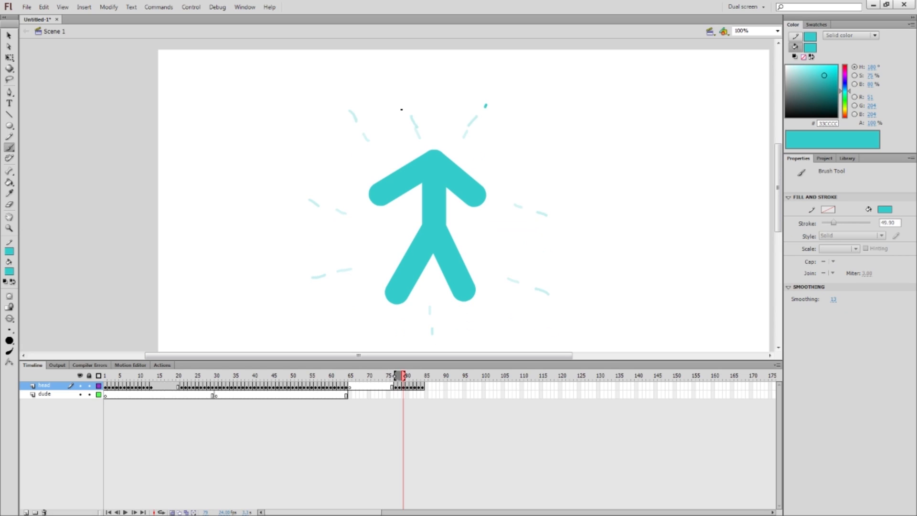
pyautogui.press('.')
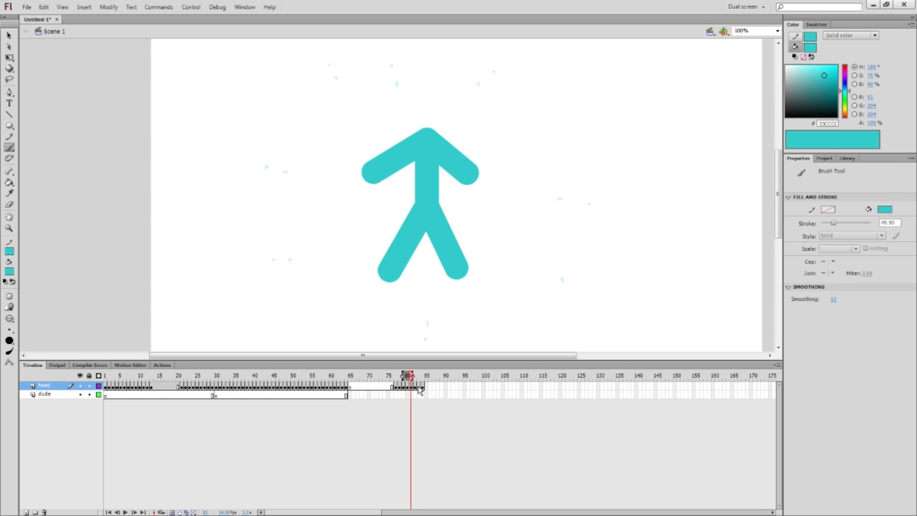
# Step: Handwrite "Good!" with the Brush tool beside the figure on frame 81
pyautogui.moveTo(582, 99); pyautogui.dragTo(574, 111)
pyautogui.moveTo(603, 104); pyautogui.dragTo(602, 105)
pyautogui.moveTo(618, 111)
pyautogui.mouseDown()
pyautogui.moveTo(613, 121)
pyautogui.moveTo(617, 111)
pyautogui.mouseUp()
pyautogui.moveTo(638, 116); pyautogui.dragTo(628, 127)
pyautogui.moveTo(649, 85); pyautogui.dragTo(642, 128)
pyautogui.moveTo(664, 85); pyautogui.dragTo(659, 127)
pyautogui.click(655, 140)
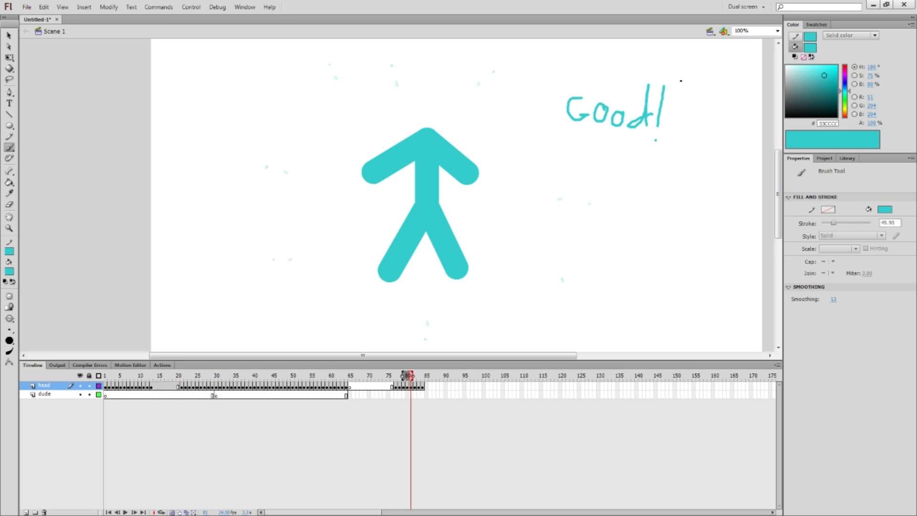
# Step: Delete the handwritten "Good!" from frame 81
pyautogui.press('v')
pyautogui.moveTo(695, 76); pyautogui.dragTo(537, 150)
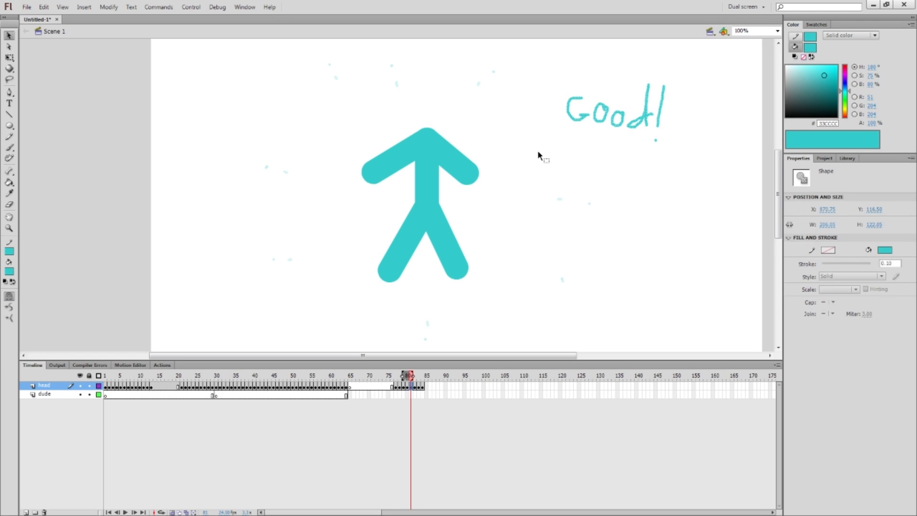
pyautogui.press('Delete')
# Step: Play the whole frame-by-frame animation from frame 1 several times
pyautogui.click(106, 376)
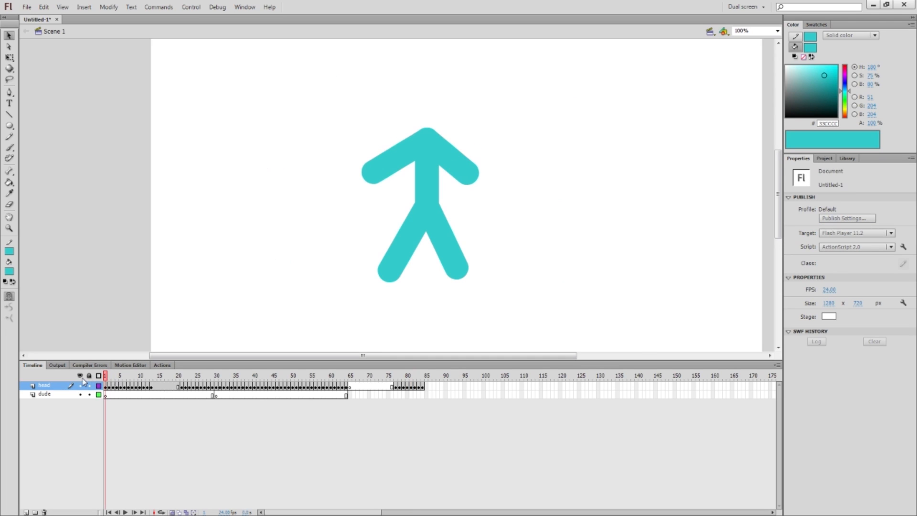
pyautogui.press('Return')
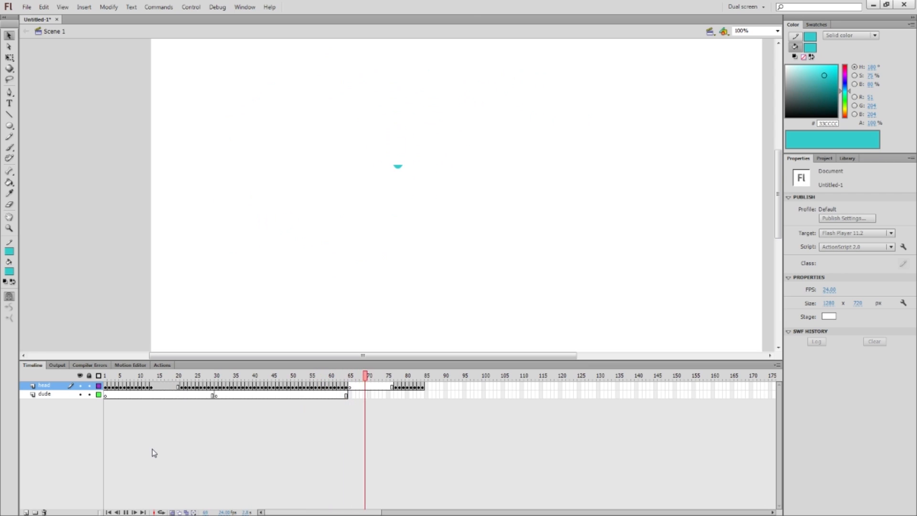
pyautogui.press('Return')
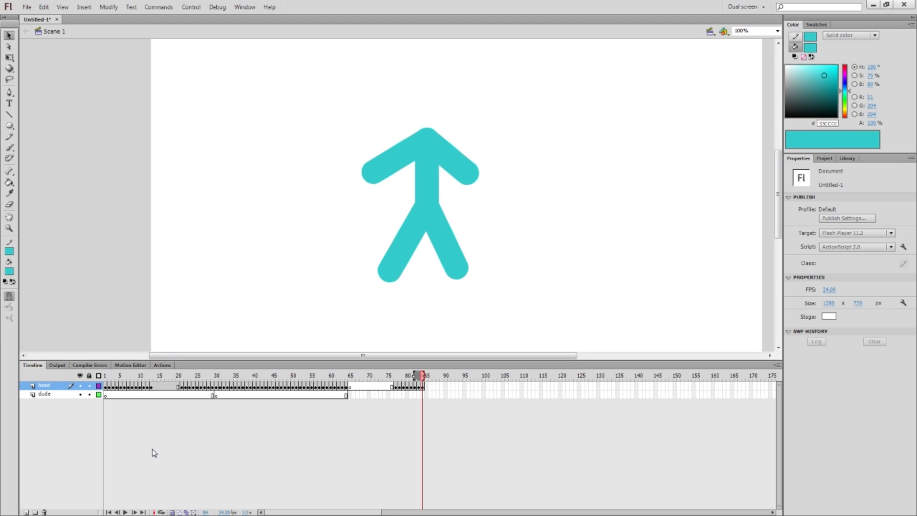
pyautogui.press('Return')
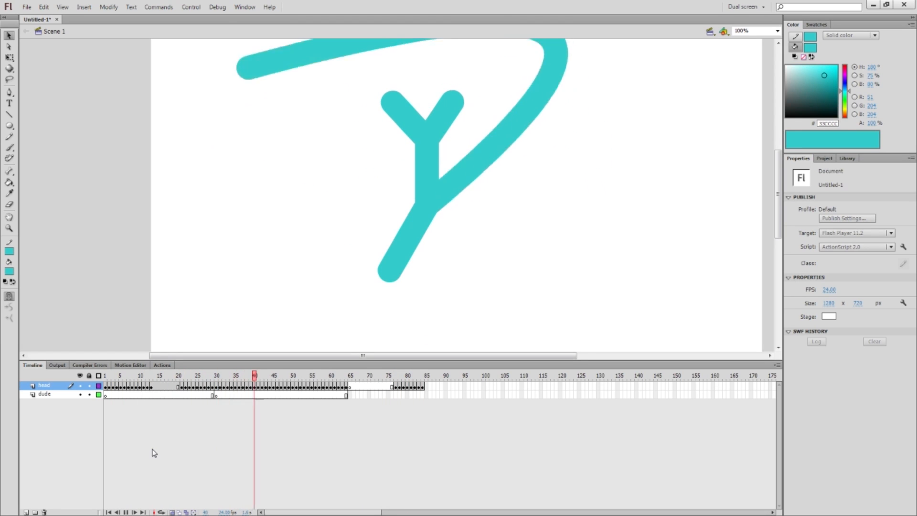
pyautogui.press('Return')
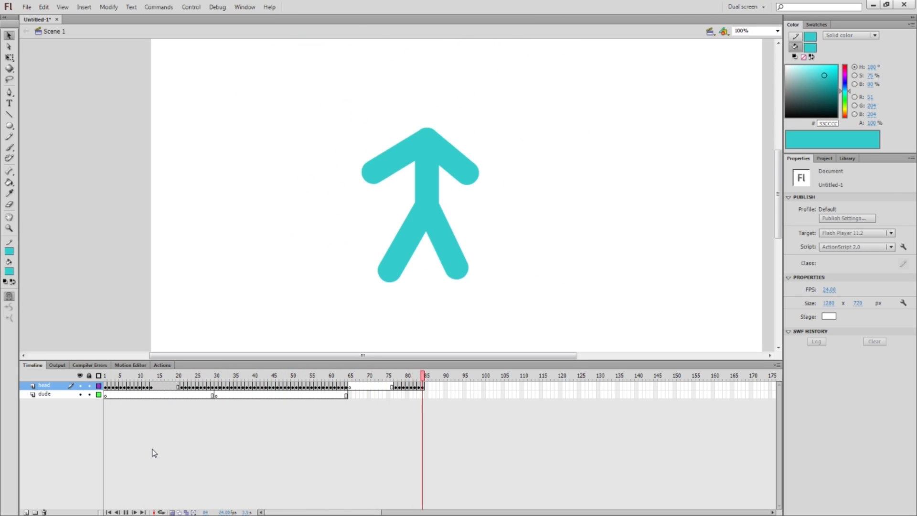
pyautogui.press('Return')
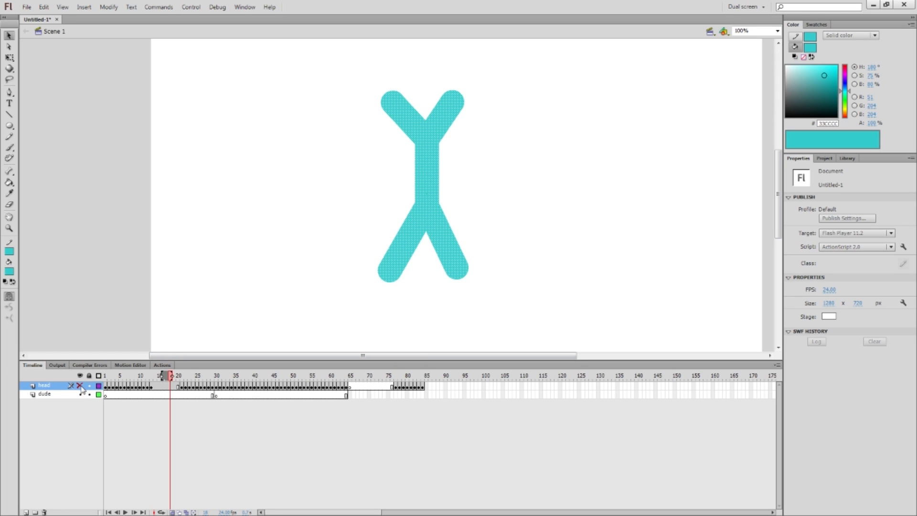
# Step: Add a new layer above the hidden head layer and select its first frame
pyautogui.click(26, 511)
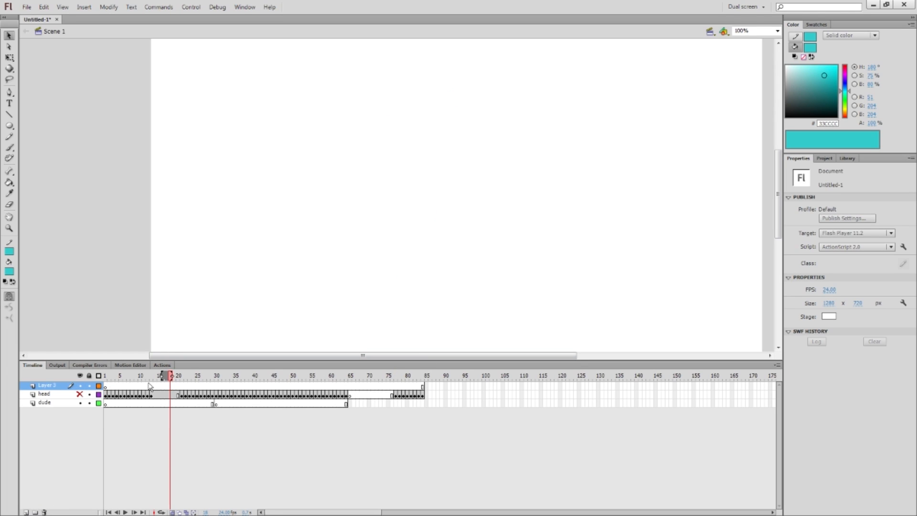
pyautogui.click(106, 386)
pyautogui.hotkey('ctrl', '-')
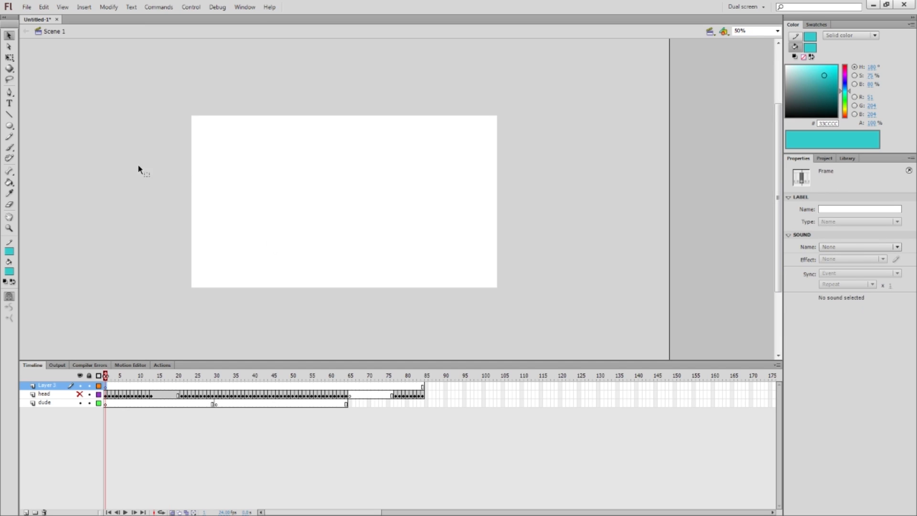
# Step: Draw a small circle on the new layer with no stroke and a green #669900 fill
pyautogui.click(11, 253)
pyautogui.click(141, 261)
pyautogui.click(13, 271)
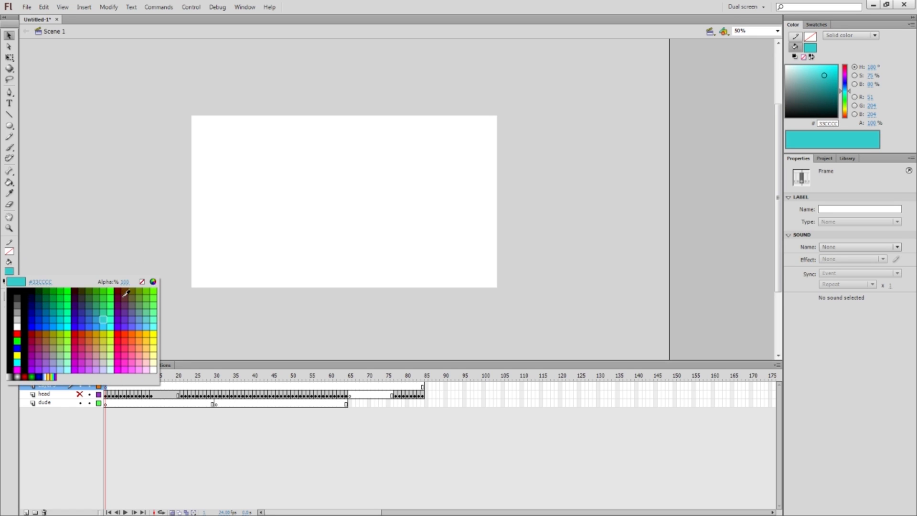
pyautogui.click(144, 291)
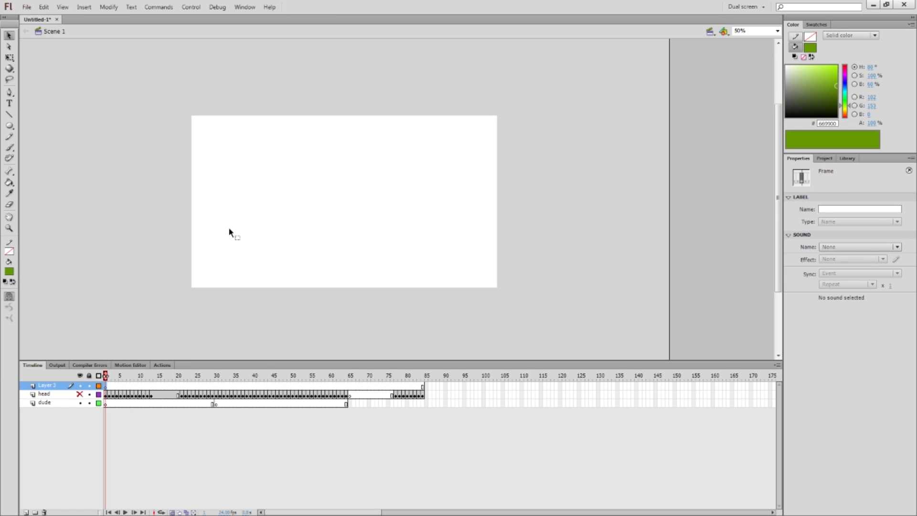
pyautogui.press('o')
pyautogui.moveTo(216, 207); pyautogui.dragTo(237, 228)
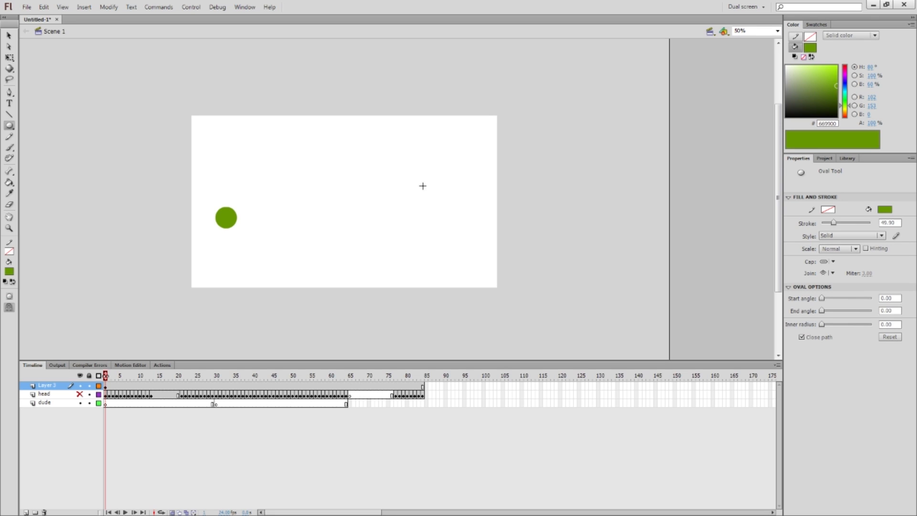
# Step: Move the circle to the stage's upper middle on frame 1 and to its bottom edge on a new keyframe at frame 13
pyautogui.press('v')
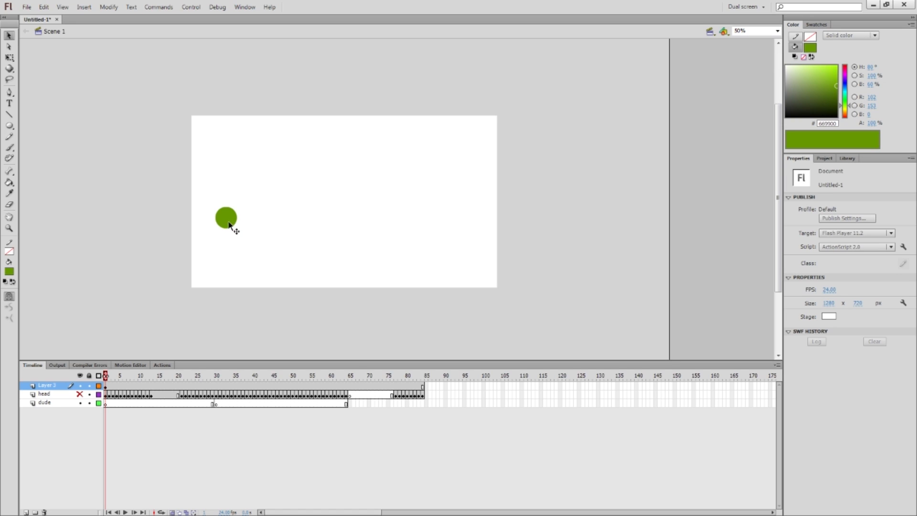
pyautogui.moveTo(230, 218); pyautogui.dragTo(321, 285)
pyautogui.click(150, 388)
pyautogui.press('F6')
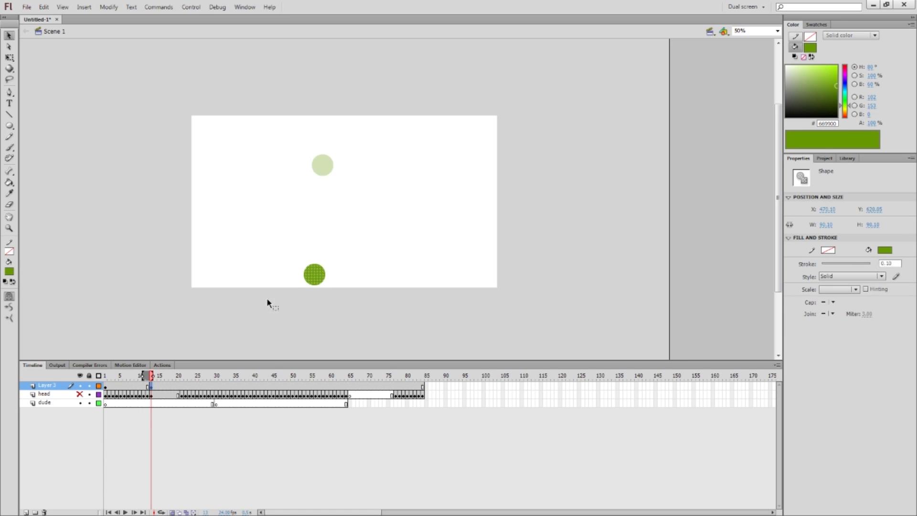
# Step: Create a classic tween between the circle's keyframes at frames 1 and 13, and play it
pyautogui.click(141, 388)
pyautogui.rightClick(141, 388)
pyautogui.click(196, 158)
pyautogui.press('Return')
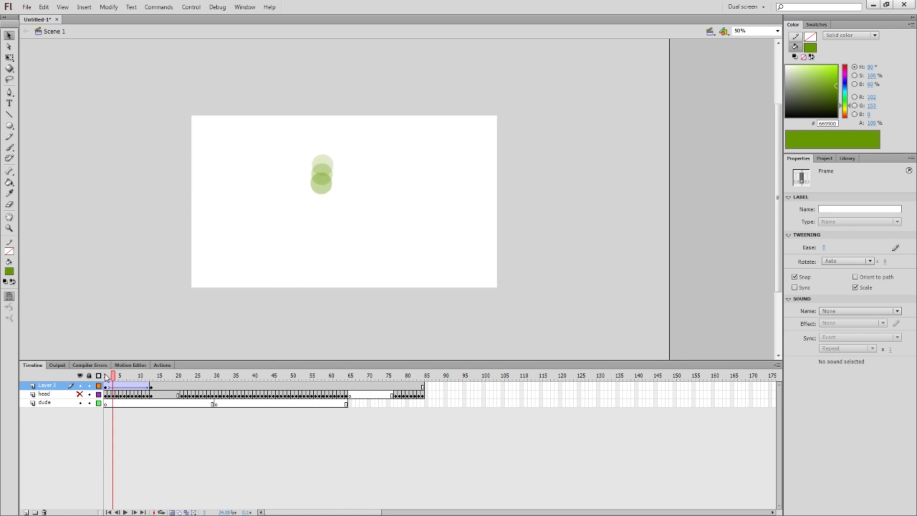
# Step: Play the ball's drop from frame 1 to check its speed
pyautogui.click(123, 377)
pyautogui.moveTo(122, 375); pyautogui.dragTo(93, 372)
pyautogui.press('Return')
pyautogui.press('Return')
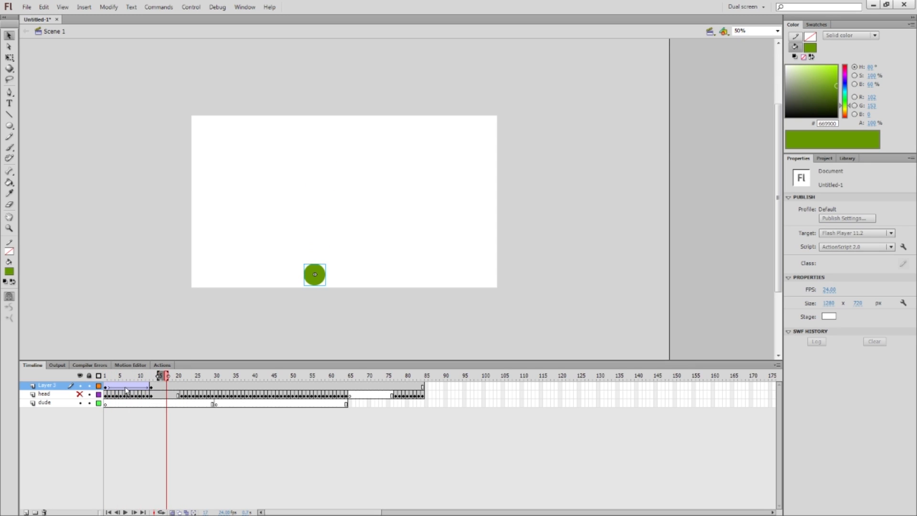
# Step: Shorten the ball's classic tween by moving its end keyframe to frame 6
pyautogui.click(153, 388)
pyautogui.moveTo(152, 388); pyautogui.dragTo(128, 388)
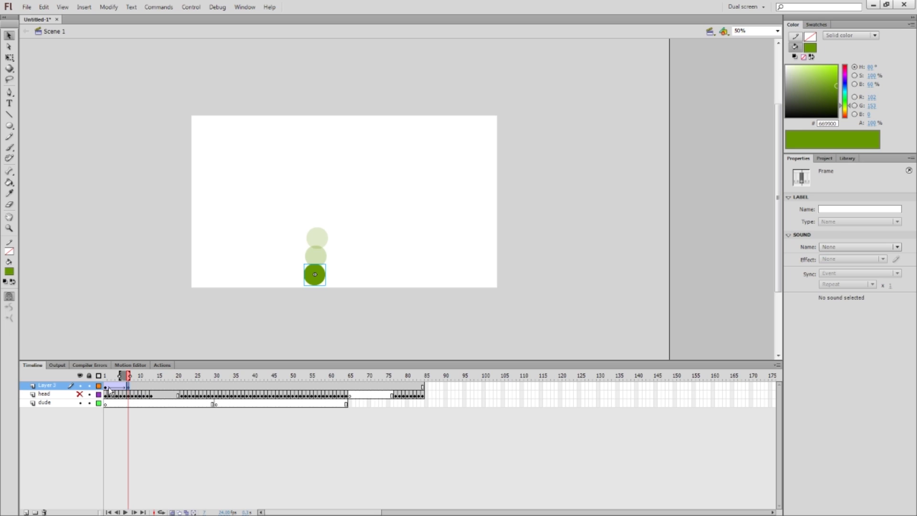
pyautogui.click(129, 389)
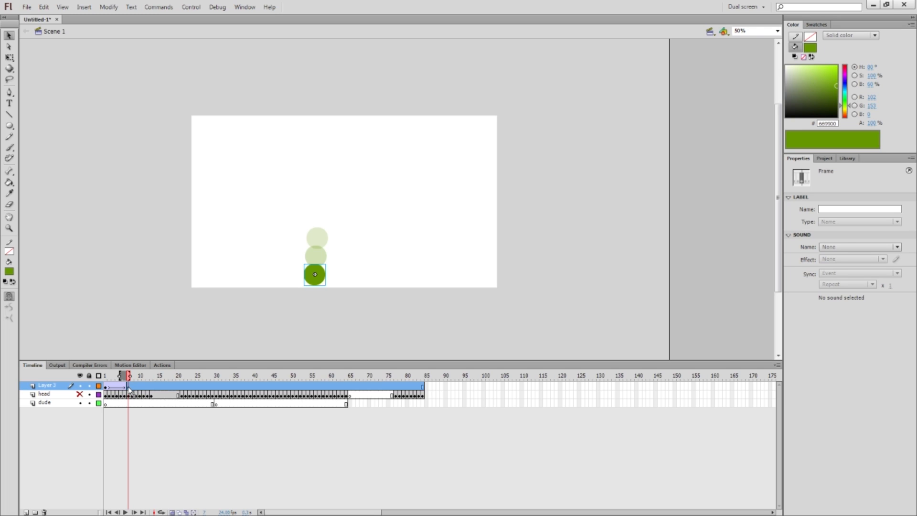
pyautogui.click(128, 388)
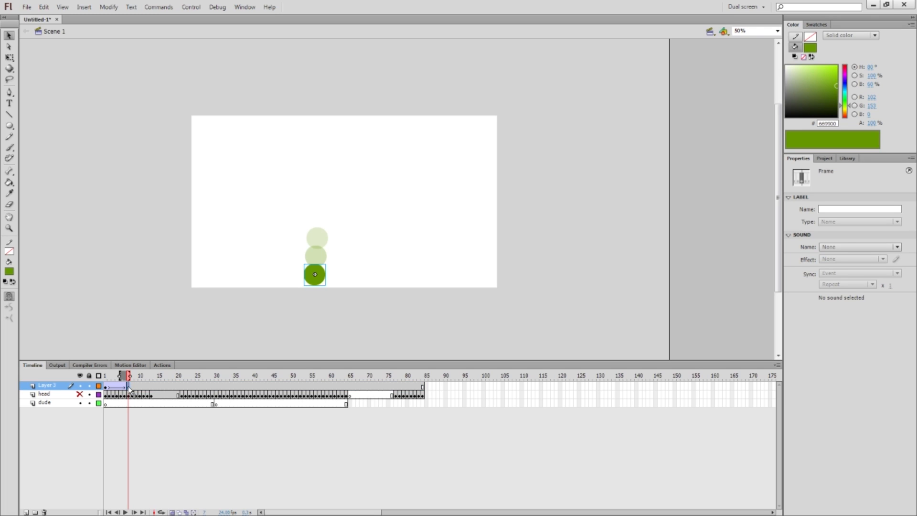
pyautogui.moveTo(129, 388); pyautogui.dragTo(124, 388)
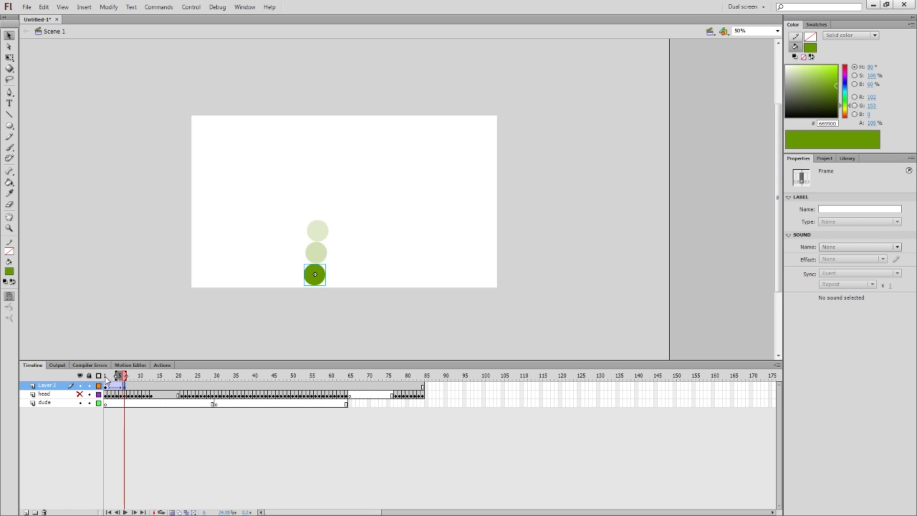
# Step: Play the shortened ball drop repeatedly from the first frame and scrub through it
pyautogui.click(105, 376)
pyautogui.press('Return')
pyautogui.press('Return')
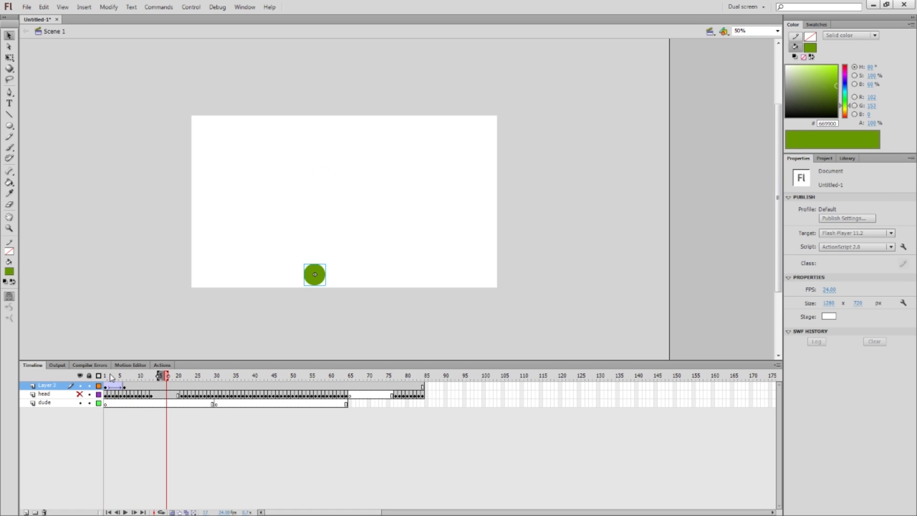
pyautogui.press('Return')
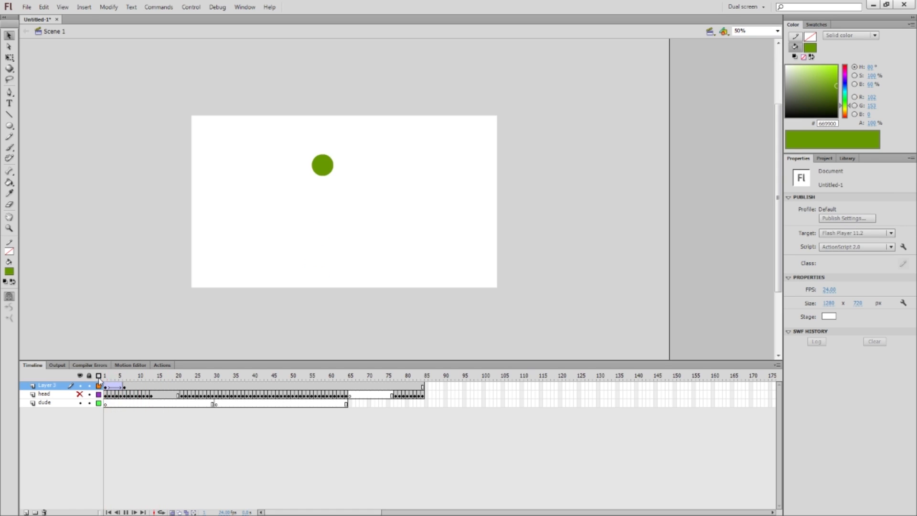
pyautogui.press('Return')
pyautogui.moveTo(105, 376); pyautogui.dragTo(135, 376)
# Step: Insert keyframes at frames 7 and 9 of the ball layer, and raise the ball slightly above the stage's bottom edge on frame 9
pyautogui.click(128, 386)
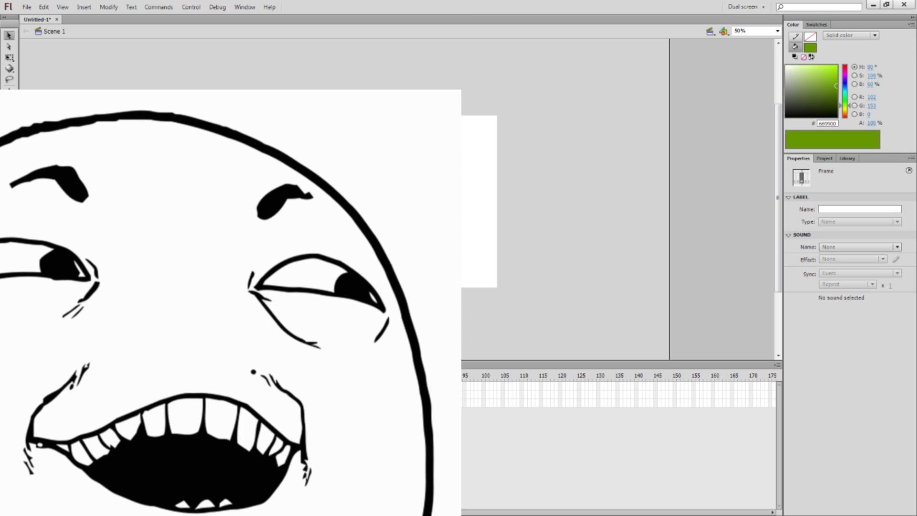
pyautogui.click(136, 387)
pyautogui.press('F6')
pyautogui.hotkey('shift', 'Up')
pyautogui.hotkey('shift', 'Up')
pyautogui.hotkey('shift', 'Up')
pyautogui.hotkey('shift', 'Up')
pyautogui.hotkey('shift', 'Up')
pyautogui.hotkey('shift', 'Up')
pyautogui.hotkey('shift', 'Up')
pyautogui.hotkey('shift', 'Up')
pyautogui.hotkey('shift', 'Up')
pyautogui.hotkey('shift', 'Up')
pyautogui.hotkey('shift', 'Up')
pyautogui.hotkey('shift', 'Up')
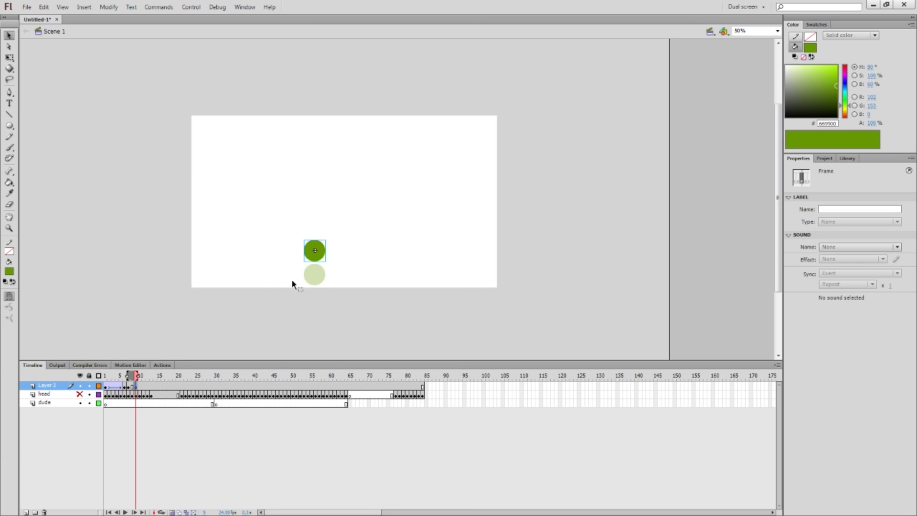
# Step: Insert keyframes at frames 10 and 12, and lower the ball back to the stage's bottom edge on frame 12
pyautogui.click(132, 386)
pyautogui.click(140, 387)
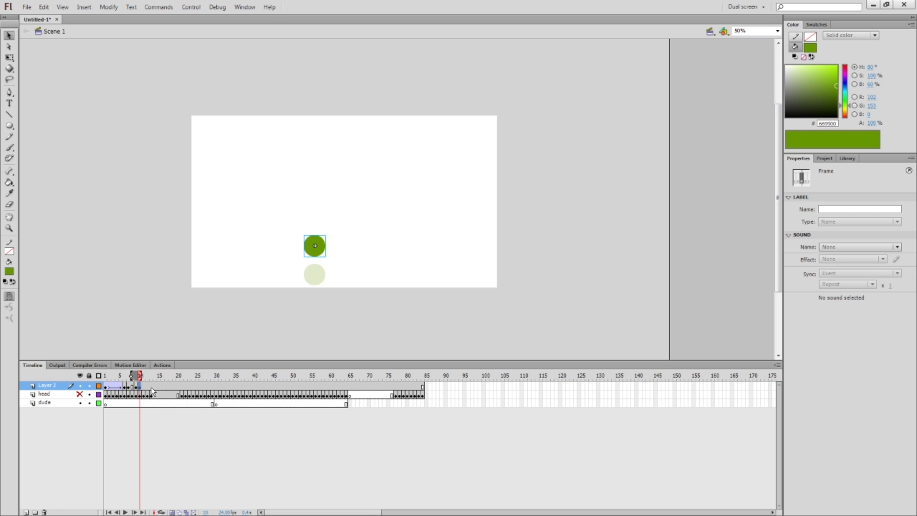
pyautogui.click(150, 390)
pyautogui.hotkey('shift', 'Down')
pyautogui.hotkey('shift', 'Down')
pyautogui.hotkey('shift', 'Down')
pyautogui.hotkey('shift', 'Down')
pyautogui.hotkey('shift', 'Down')
pyautogui.hotkey('shift', 'Down')
pyautogui.hotkey('shift', 'Down')
pyautogui.hotkey('shift', 'Down')
pyautogui.hotkey('shift', 'Down')
pyautogui.hotkey('shift', 'Down')
pyautogui.hotkey('shift', 'Down')
pyautogui.hotkey('shift', 'Down')
pyautogui.hotkey('shift', 'Down')
pyautogui.hotkey('shift', 'Down')
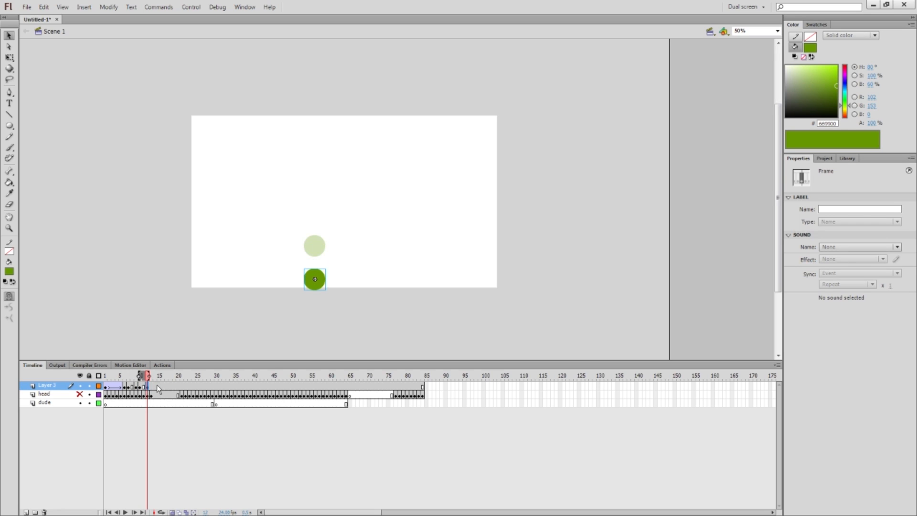
pyautogui.press('Up')
pyautogui.press('Up')
pyautogui.press('Up')
pyautogui.press('Up')
pyautogui.press('Up')
pyautogui.press('Up')
pyautogui.press('Up')
pyautogui.press('Up')
pyautogui.press('Up')
pyautogui.press('Up')
pyautogui.press('Up')
pyautogui.press('Up')
pyautogui.press('Up')
pyautogui.press('Up')
pyautogui.press('Up')
pyautogui.press('Up')
pyautogui.press('Up')
pyautogui.press('Up')
pyautogui.press('Up')
pyautogui.press('Up')
# Step: Create classic tweens for the rebound between frames 7 and 9 and for the fall between frames 10 and 12
pyautogui.click(133, 388)
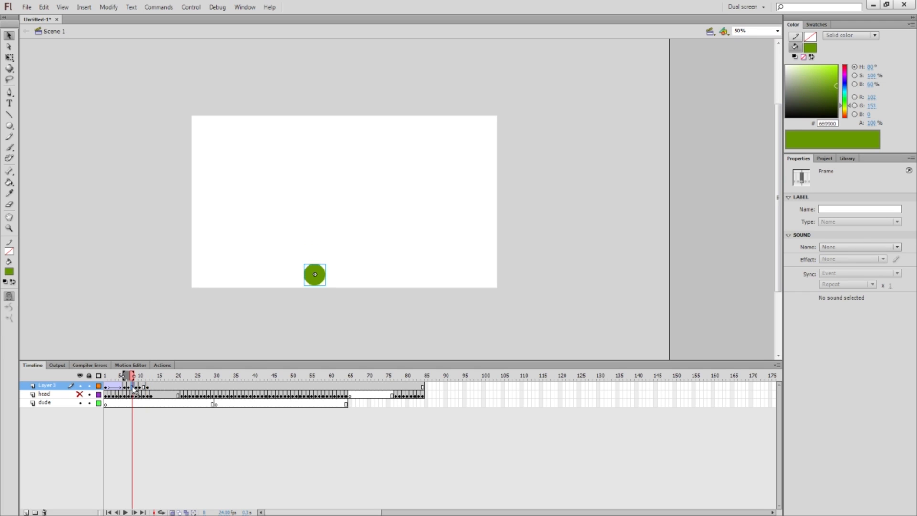
pyautogui.rightClick(132, 387)
pyautogui.click(196, 157)
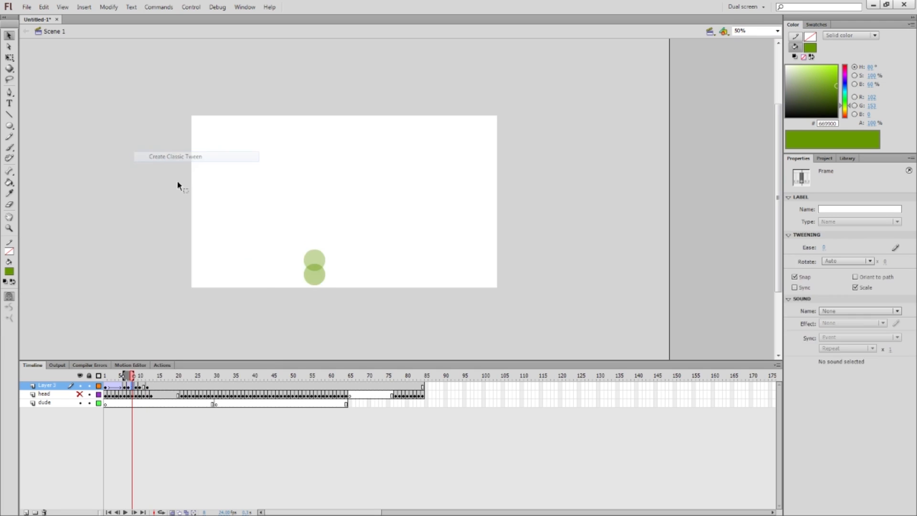
pyautogui.click(143, 386)
pyautogui.rightClick(143, 385)
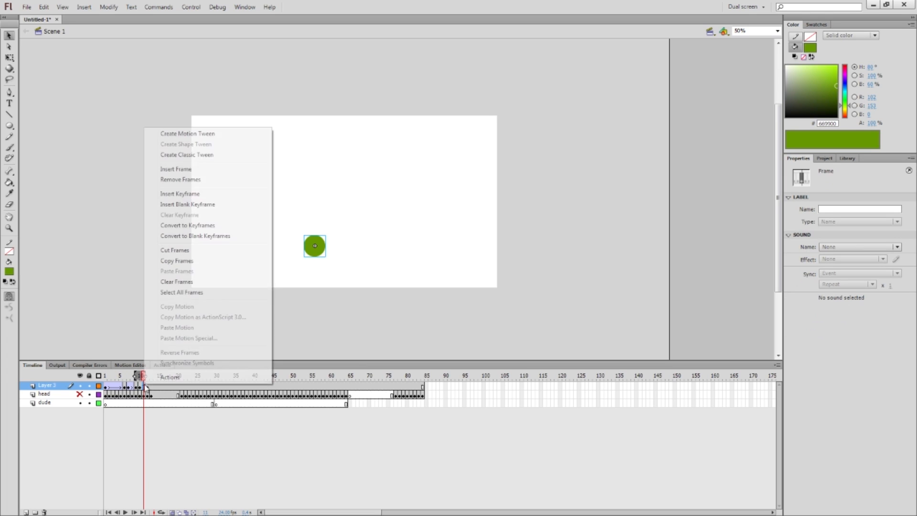
pyautogui.click(202, 154)
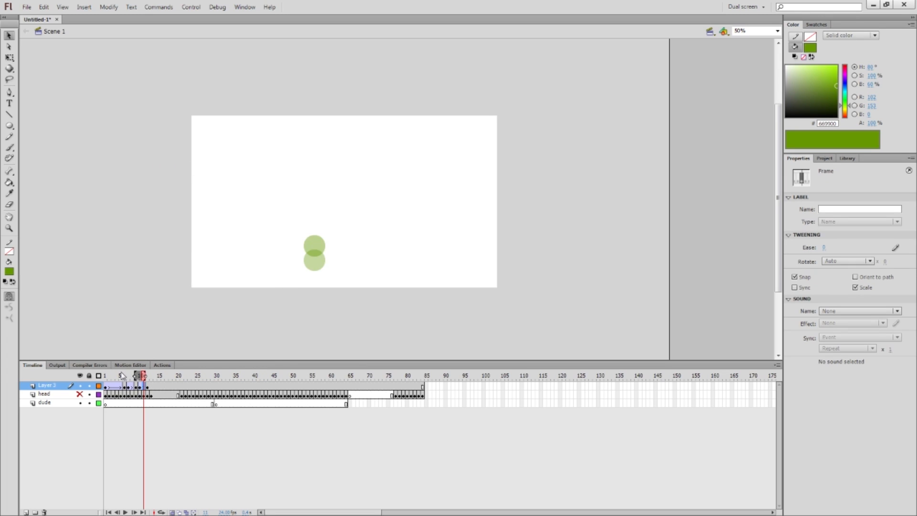
# Step: Play the tweened bounce several times from frame 1 and scrub through its frames
pyautogui.moveTo(122, 376); pyautogui.dragTo(98, 376)
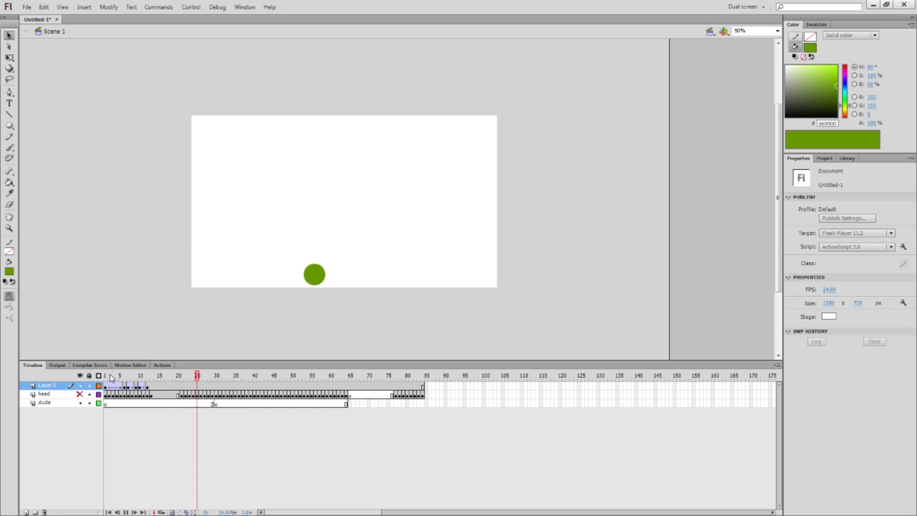
pyautogui.moveTo(116, 375); pyautogui.dragTo(91, 375)
pyautogui.press('Return')
pyautogui.press('Return')
pyautogui.press('Return')
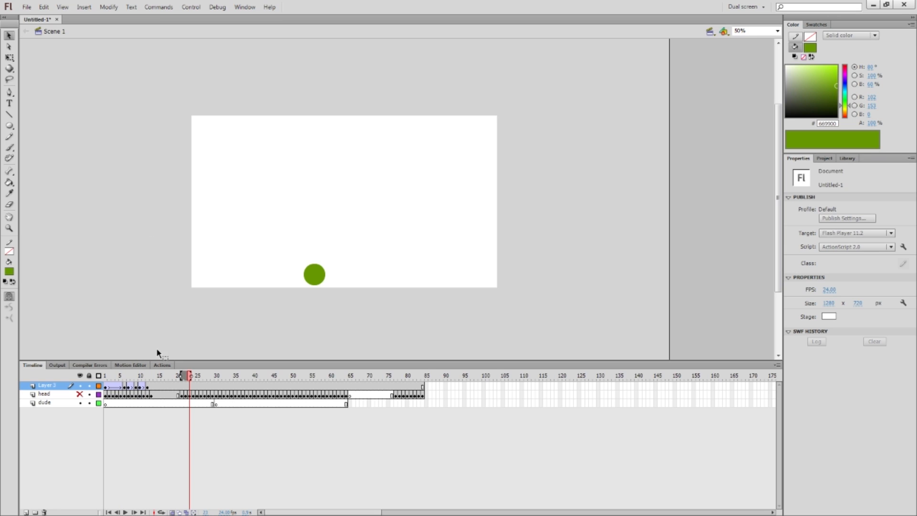
pyautogui.moveTo(121, 376); pyautogui.dragTo(102, 376)
pyautogui.press('Return')
pyautogui.press('Return')
pyautogui.click(103, 376)
pyautogui.press('Return')
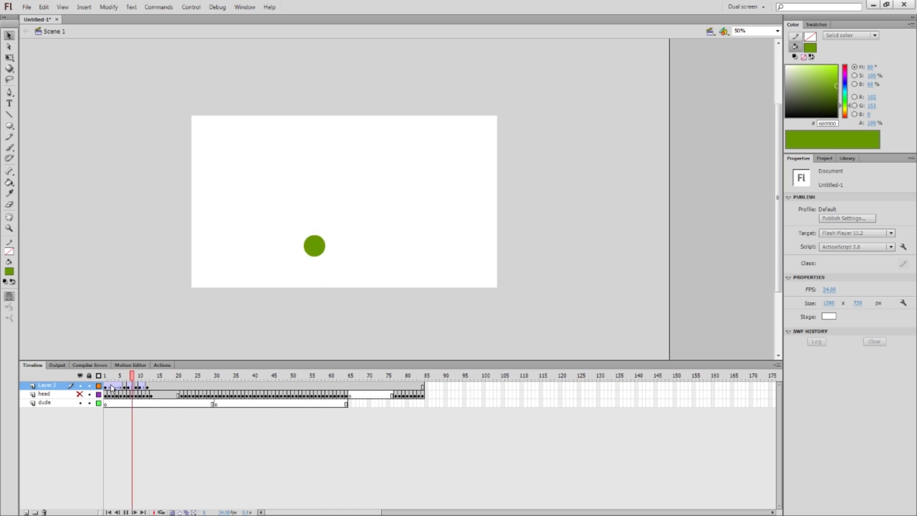
pyautogui.moveTo(104, 376); pyautogui.dragTo(160, 384)
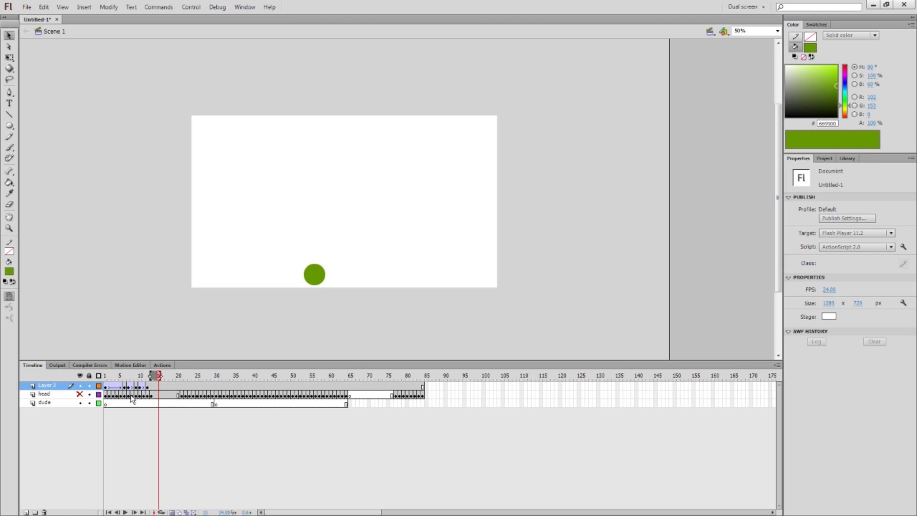
# Step: Add a new layer and draw a circle about 77 px wide with a #00CC33 fill on the stage's right side
pyautogui.click(25, 511)
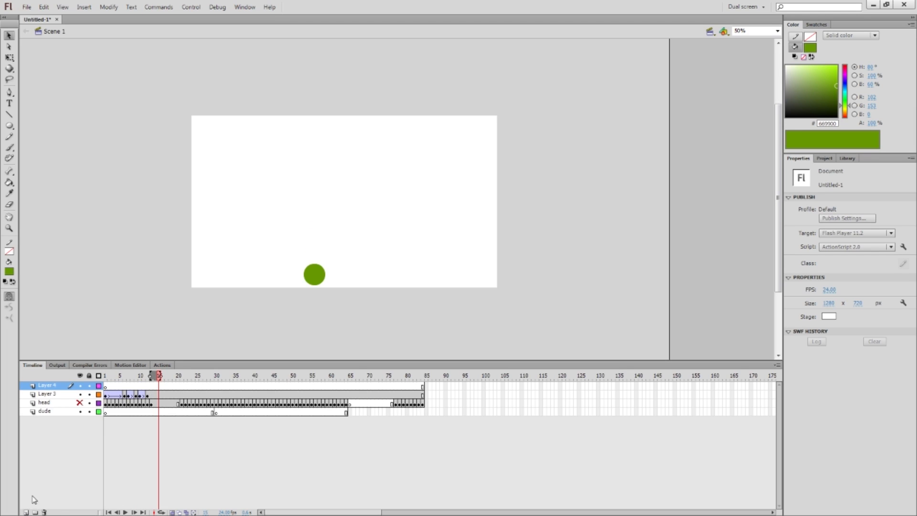
pyautogui.click(11, 273)
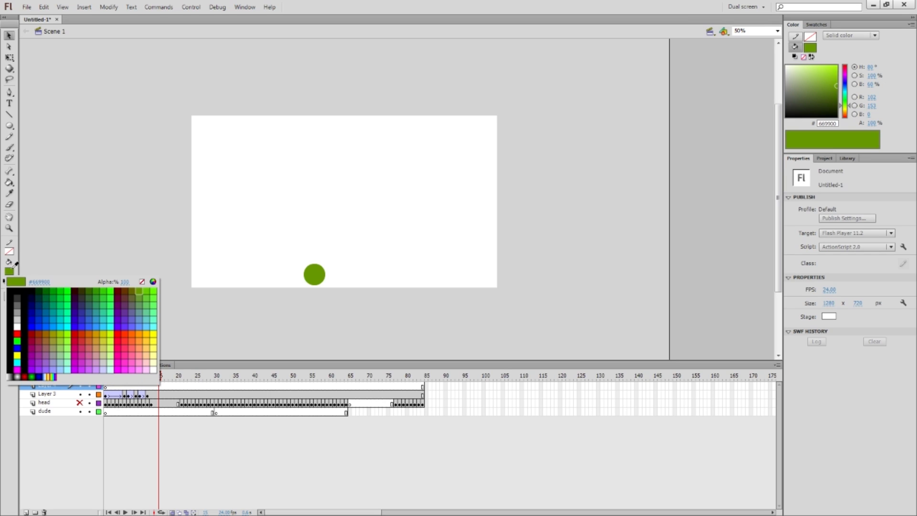
pyautogui.click(61, 298)
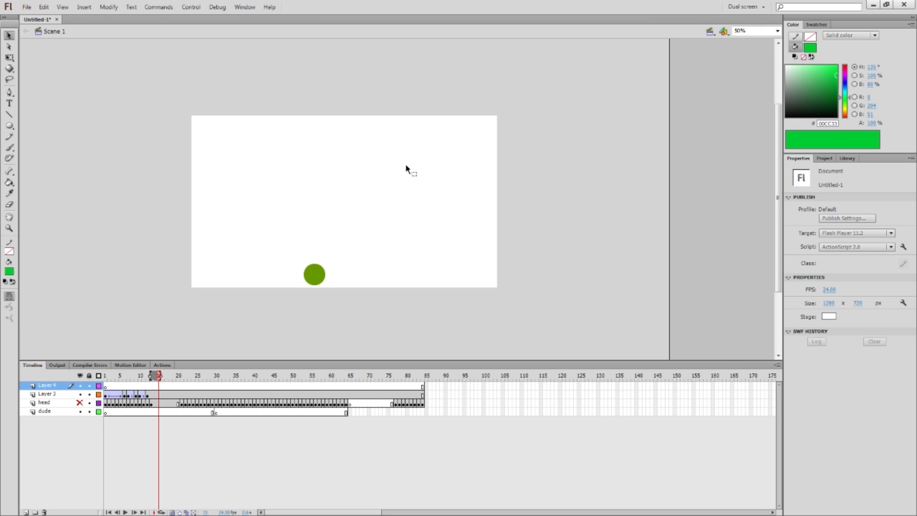
pyautogui.press('o')
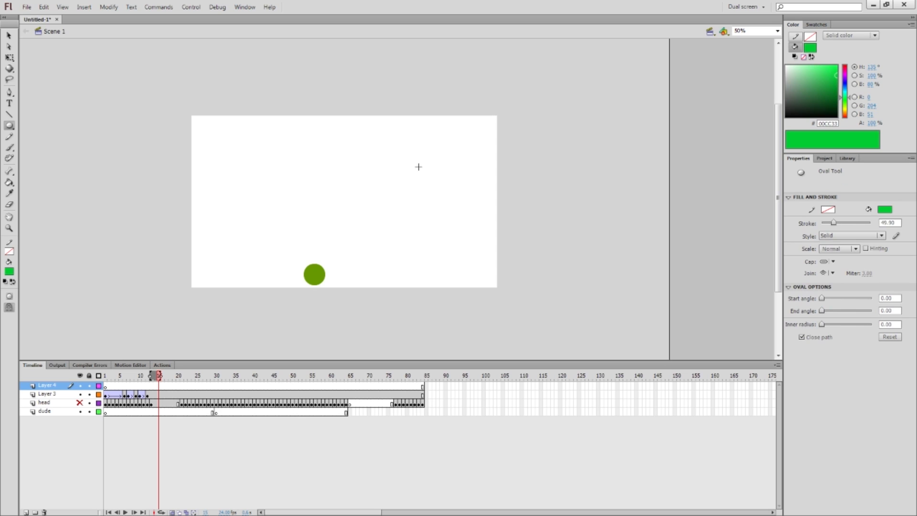
pyautogui.moveTo(421, 171); pyautogui.dragTo(440, 191)
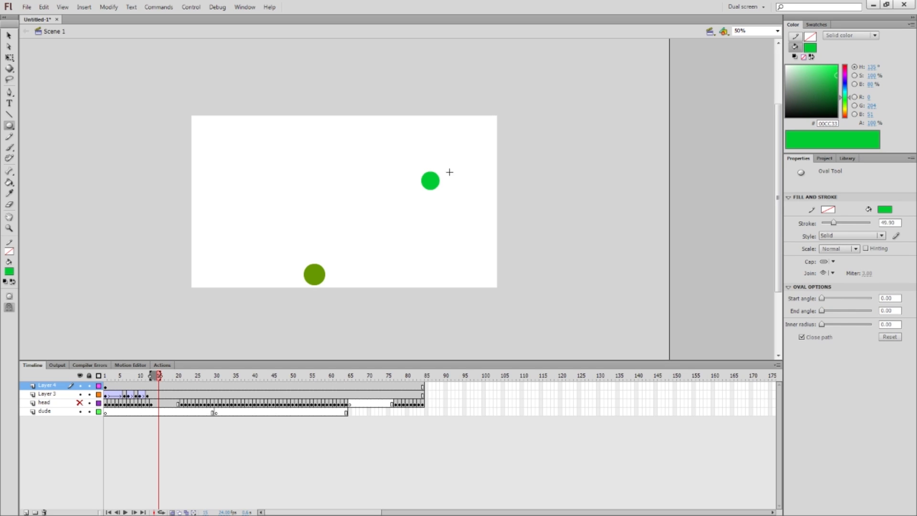
# Step: On frame 1, move the bright green circle level with the olive ball and enlarge it to match that ball's size
pyautogui.click(107, 386)
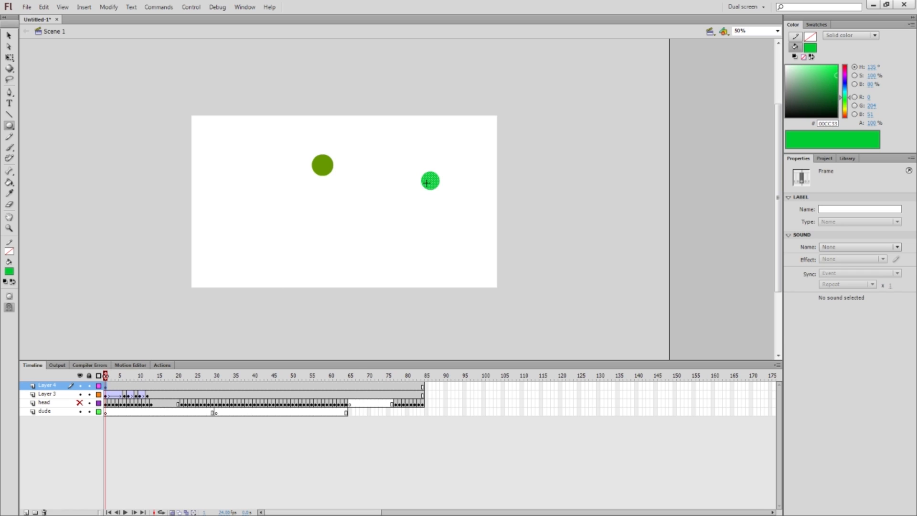
pyautogui.press('v')
pyautogui.moveTo(433, 182); pyautogui.dragTo(432, 165)
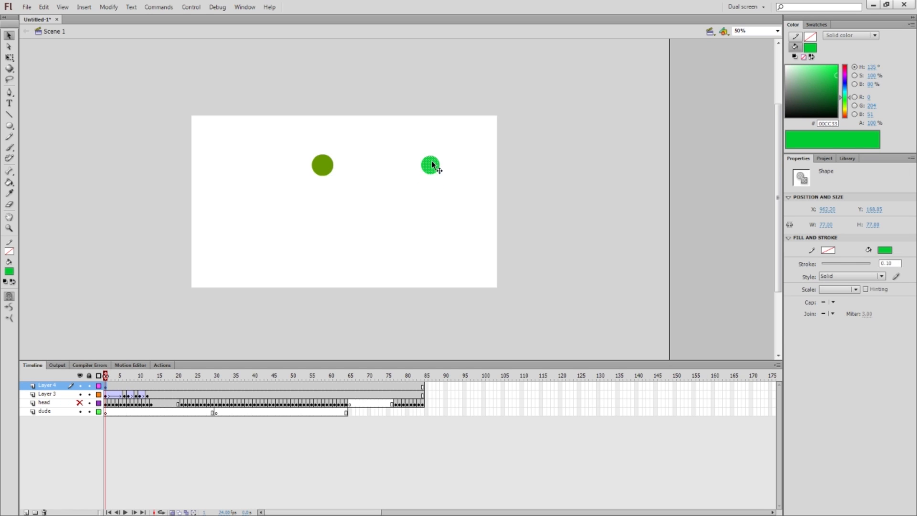
pyautogui.press('q')
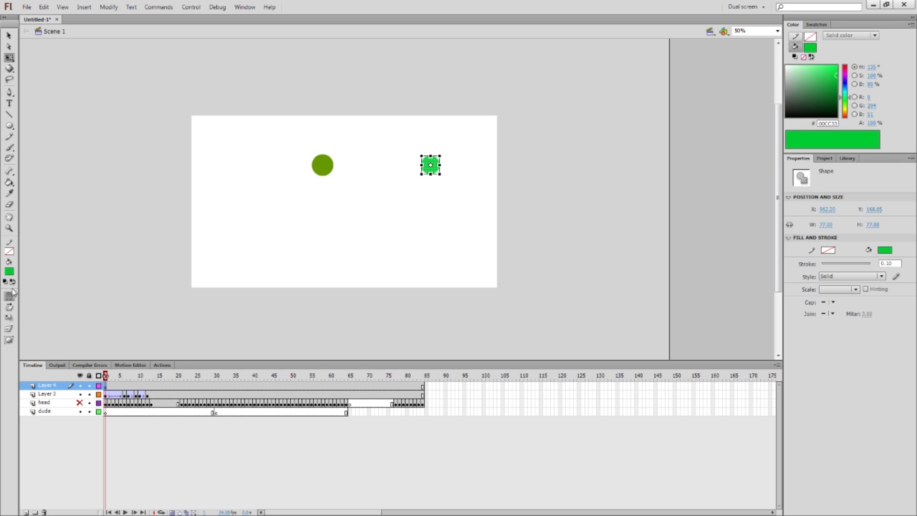
pyautogui.moveTo(440, 155); pyautogui.dragTo(442, 154)
pyautogui.moveTo(442, 154); pyautogui.dragTo(443, 152)
# Step: Add keyframes for the bright green ball at frame 6 on the stage's bottom edge and at frame 9 raised to the rebound height
pyautogui.click(127, 386)
pyautogui.press('F6')
pyautogui.moveTo(440, 168); pyautogui.dragTo(436, 273)
pyautogui.click(128, 386)
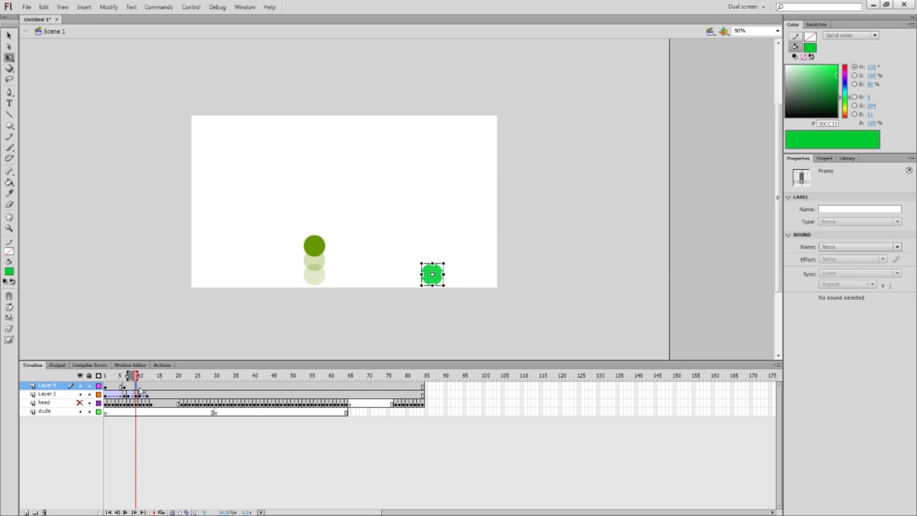
pyautogui.press('F6')
pyautogui.moveTo(433, 273); pyautogui.dragTo(432, 245)
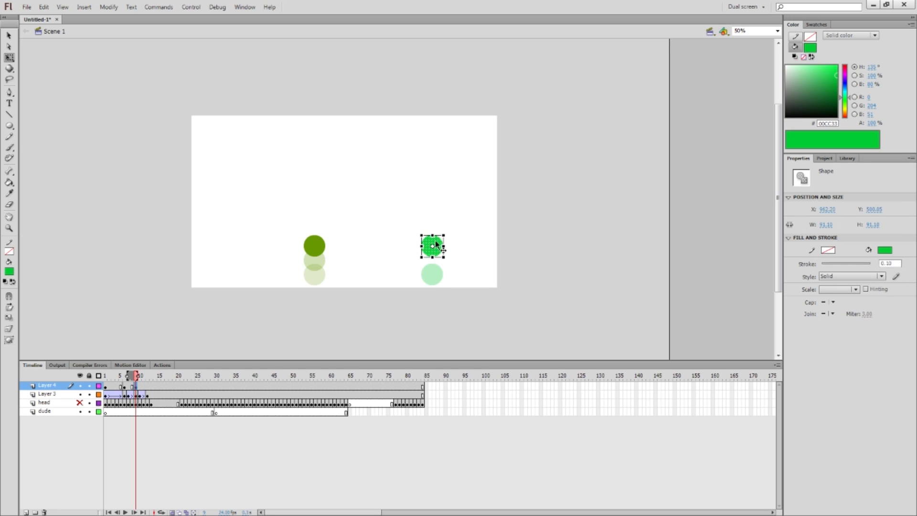
# Step: Insert a keyframe at frame 12 and move the bright green ball back down to the stage's bottom edge
pyautogui.click(143, 385)
pyautogui.click(152, 386)
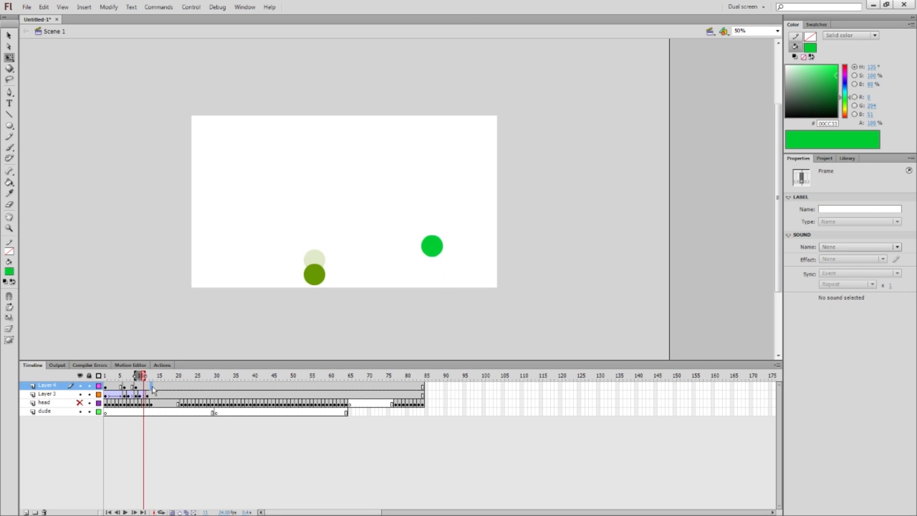
pyautogui.click(148, 386)
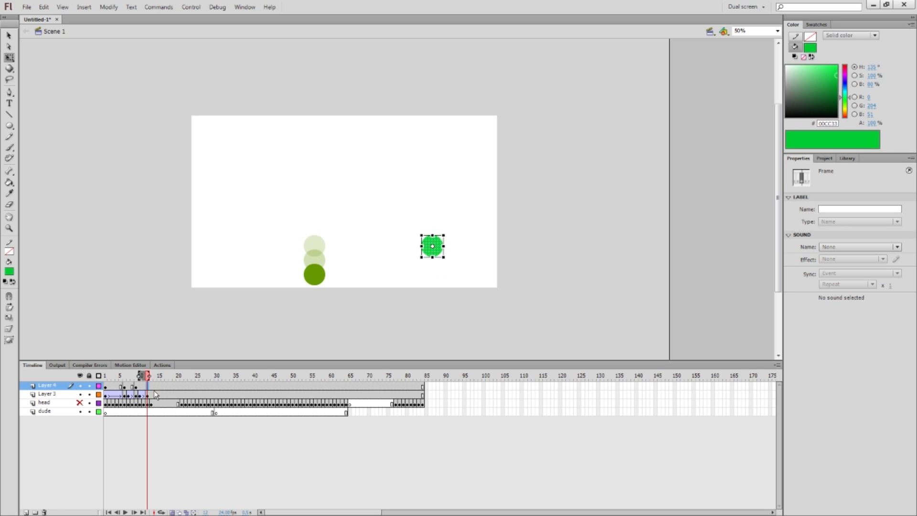
pyautogui.moveTo(439, 251); pyautogui.dragTo(442, 279)
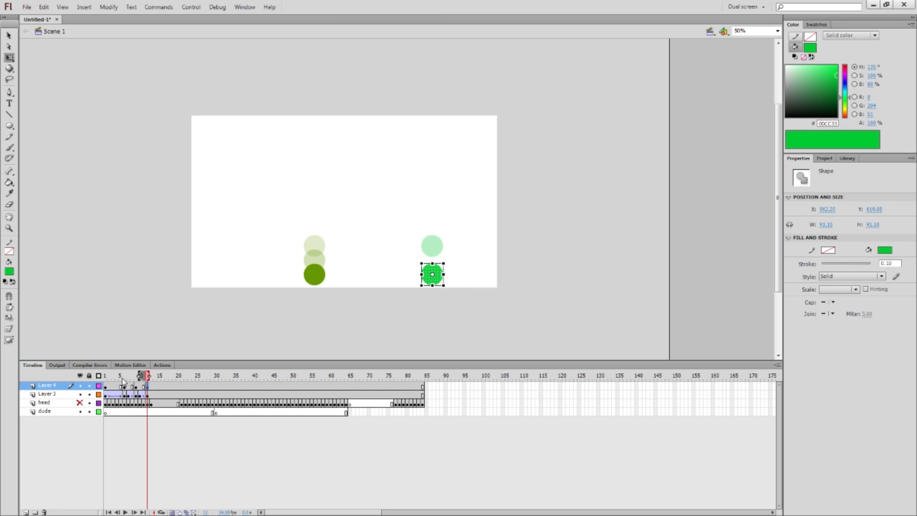
# Step: Insert keyframes at frames 2, 3 and 4, lowering the bright green ball by a larger distance on each one
pyautogui.click(105, 376)
pyautogui.click(110, 386)
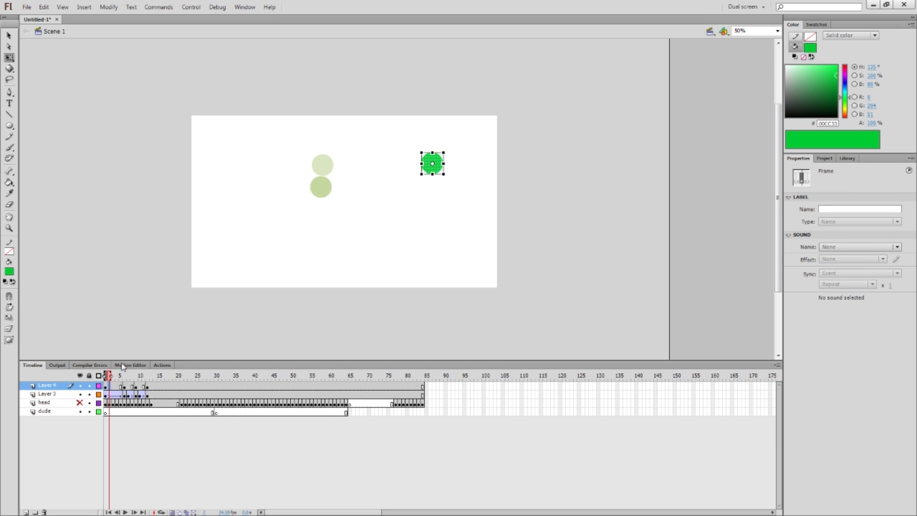
pyautogui.press('F6')
pyautogui.hotkey('shift', 'Down')
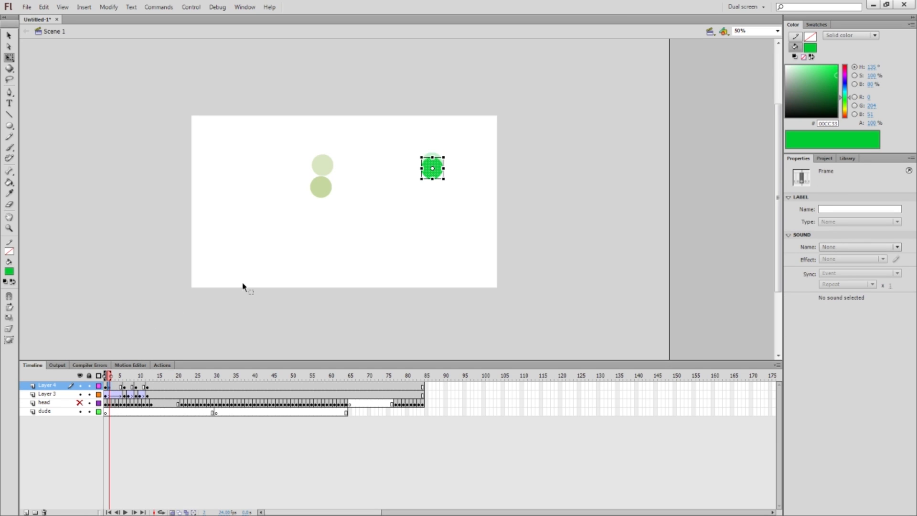
pyautogui.press('F6')
pyautogui.hotkey('shift', 'Down')
pyautogui.hotkey('shift', 'Down')
pyautogui.hotkey('shift', 'Down')
pyautogui.hotkey('shift', 'Down')
pyautogui.hotkey('shift', 'Down')
pyautogui.press('F6')
pyautogui.hotkey('shift', 'Down')
pyautogui.hotkey('shift', 'Down')
pyautogui.hotkey('shift', 'Down')
pyautogui.hotkey('shift', 'Down')
pyautogui.hotkey('shift', 'Down')
pyautogui.hotkey('shift', 'Down')
pyautogui.hotkey('shift', 'Down')
pyautogui.hotkey('shift', 'Down')
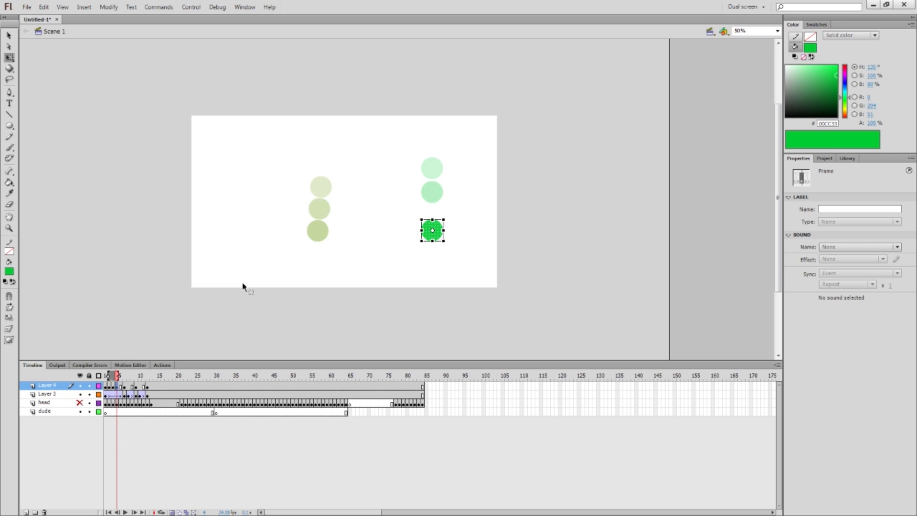
# Step: Insert keyframes at frames 5 and 6, lowering the bright green ball on each until it reaches the stage's bottom edge
pyautogui.press('F6')
pyautogui.hotkey('shift', 'Down')
pyautogui.hotkey('shift', 'Down')
pyautogui.hotkey('shift', 'Down')
pyautogui.hotkey('shift', 'Down')
pyautogui.hotkey('shift', 'Down')
pyautogui.press('F6')
pyautogui.hotkey('shift', 'Down')
pyautogui.hotkey('shift', 'Down')
pyautogui.hotkey('shift', 'Down')
pyautogui.hotkey('shift', 'Down')
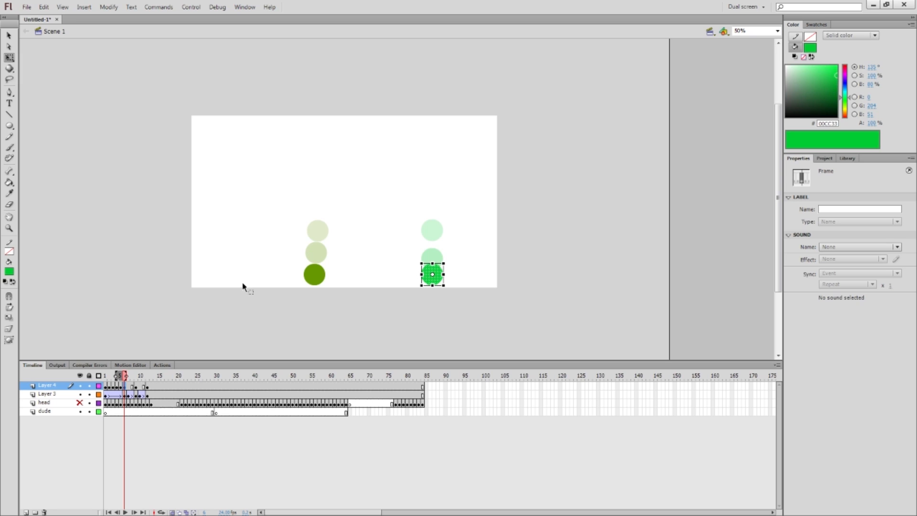
# Step: Squash the bright green ball to about 77 px high on frame 6 and flatten it further on frame 7
pyautogui.moveTo(432, 263); pyautogui.dragTo(432, 266)
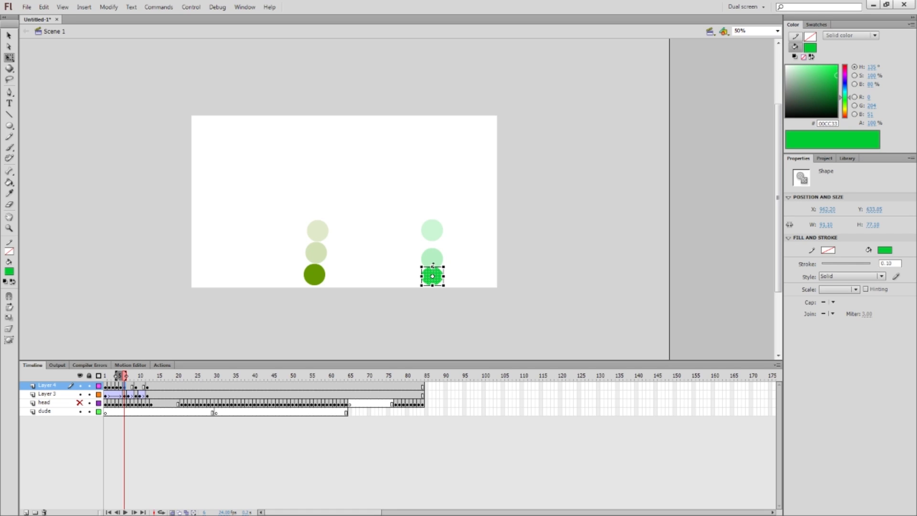
pyautogui.press('.')
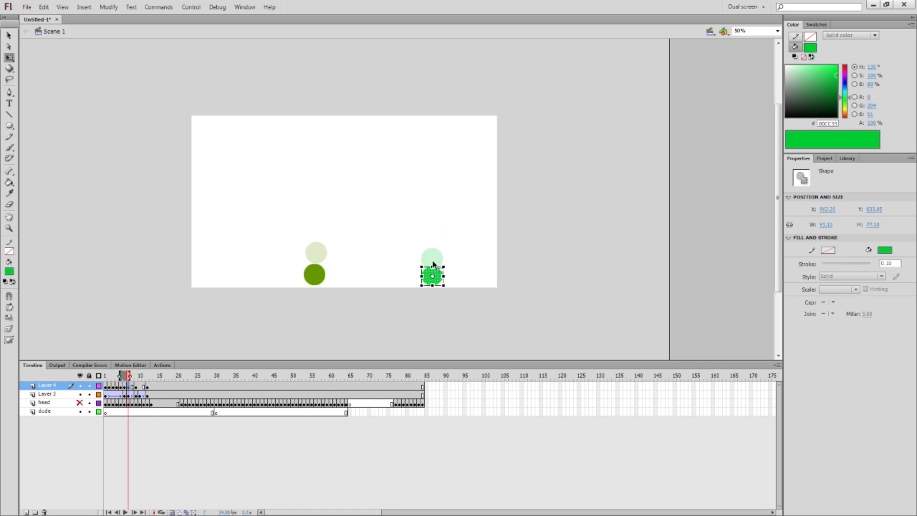
pyautogui.moveTo(433, 264); pyautogui.dragTo(438, 271)
# Step: Place the round bright green ball just above the stage's bottom edge on frame 8 and slightly below the rebound height on frame 11
pyautogui.press('.')
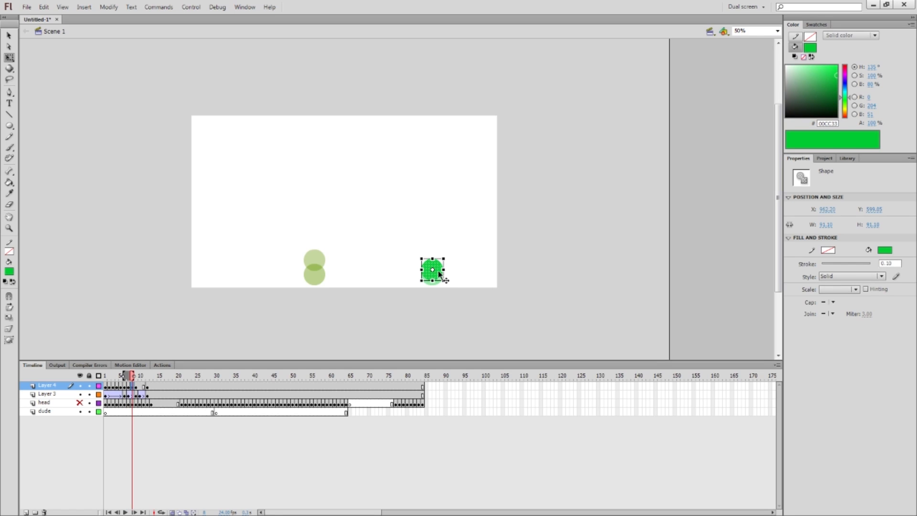
pyautogui.press('.')
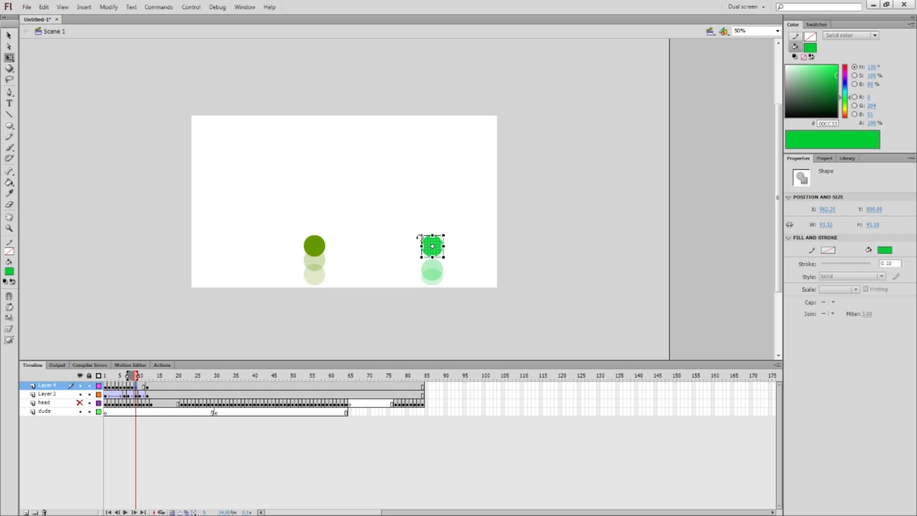
pyautogui.press('.')
pyautogui.press('.')
pyautogui.press('Down')
pyautogui.press('Down')
pyautogui.press('Down')
pyautogui.press('Down')
pyautogui.press('Down')
pyautogui.press('Down')
pyautogui.press('Down')
pyautogui.press('Down')
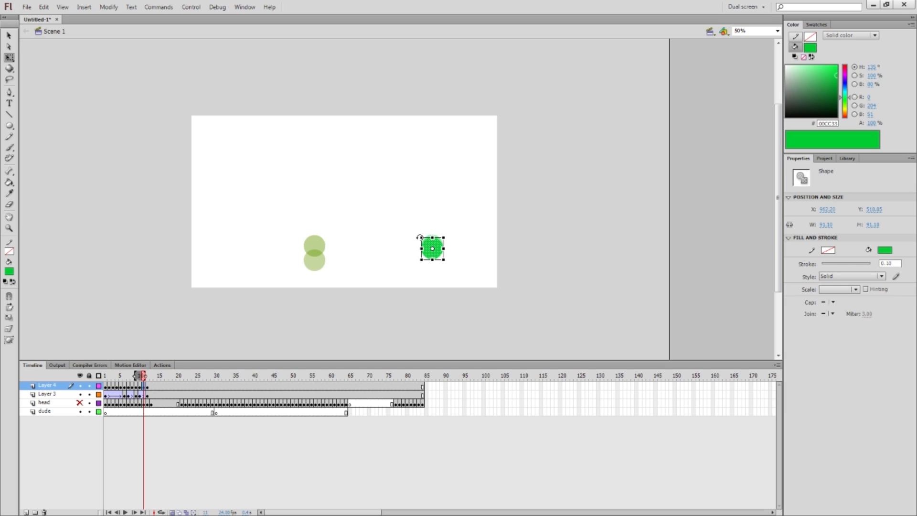
pyautogui.press('.')
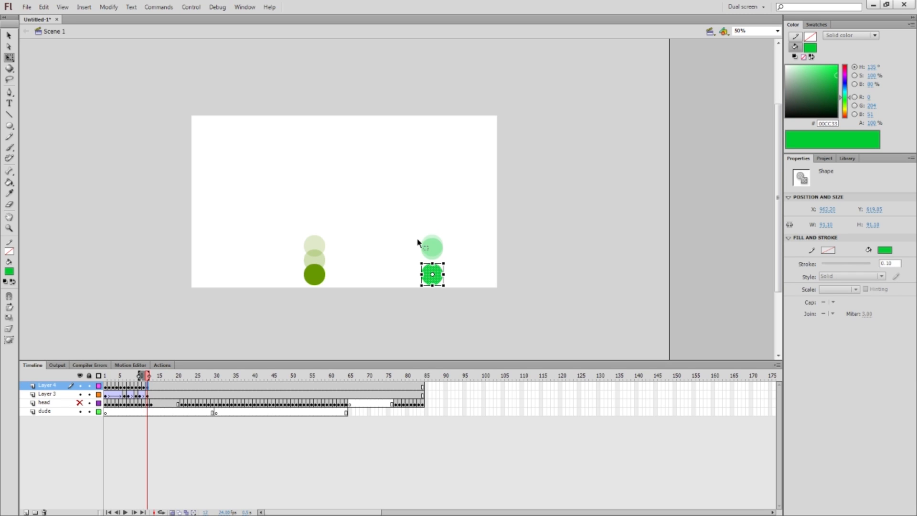
# Step: Play the animation repeatedly from frame 1 to compare the tweened and frame-by-frame bounces
pyautogui.moveTo(129, 375); pyautogui.dragTo(106, 376)
pyautogui.press('Return')
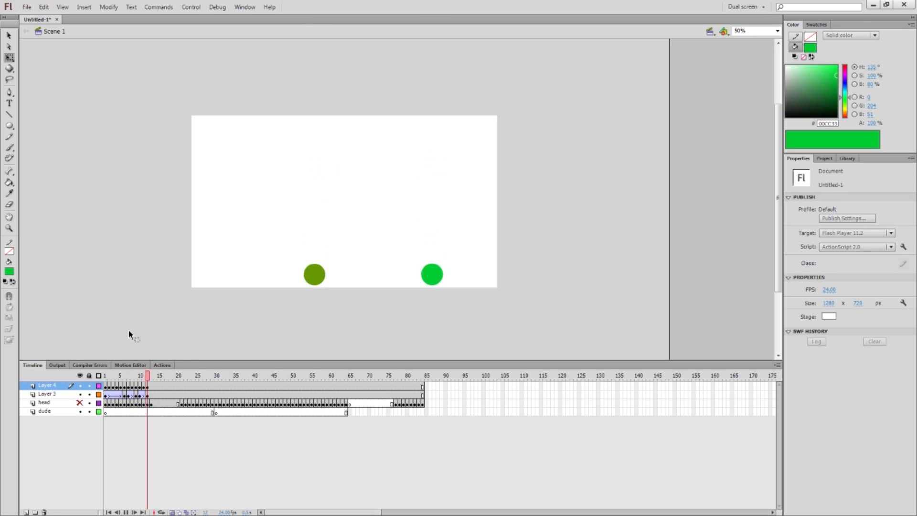
pyautogui.press('Return')
pyautogui.moveTo(138, 376); pyautogui.dragTo(91, 386)
pyautogui.press('Return')
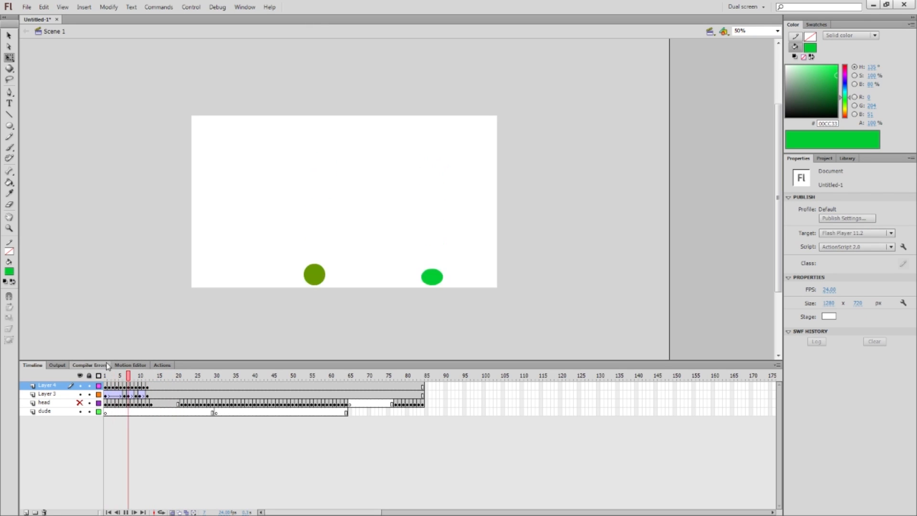
pyautogui.press('Return')
pyautogui.press('Return')
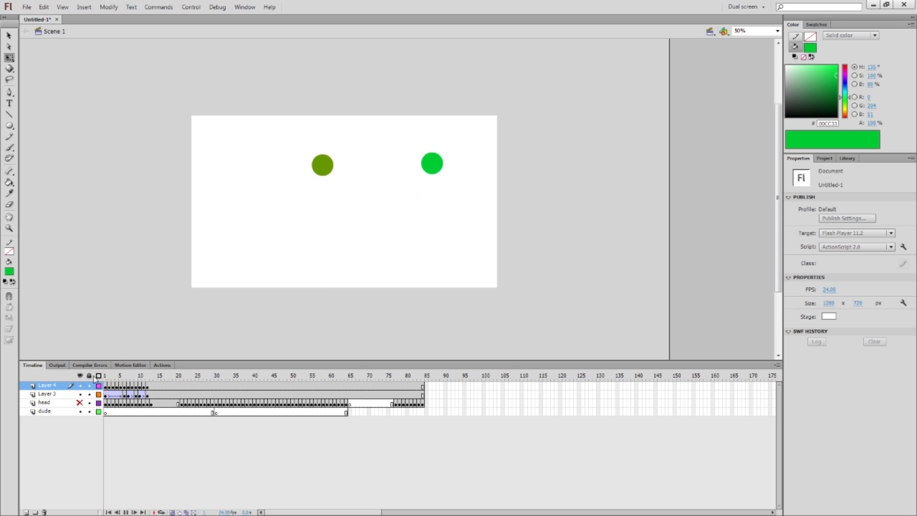
pyautogui.press('Return')
pyautogui.moveTo(120, 374); pyautogui.dragTo(91, 379)
pyautogui.press('Return')
pyautogui.press('Return')
# Step: Step through frames 2 to 10 to examine how both balls are spaced from frame to frame
pyautogui.moveTo(120, 379)
pyautogui.mouseDown()
pyautogui.moveTo(99, 380)
pyautogui.moveTo(120, 383)
pyautogui.moveTo(110, 382)
pyautogui.mouseUp()
pyautogui.click(110, 380)
pyautogui.click(345, 143)
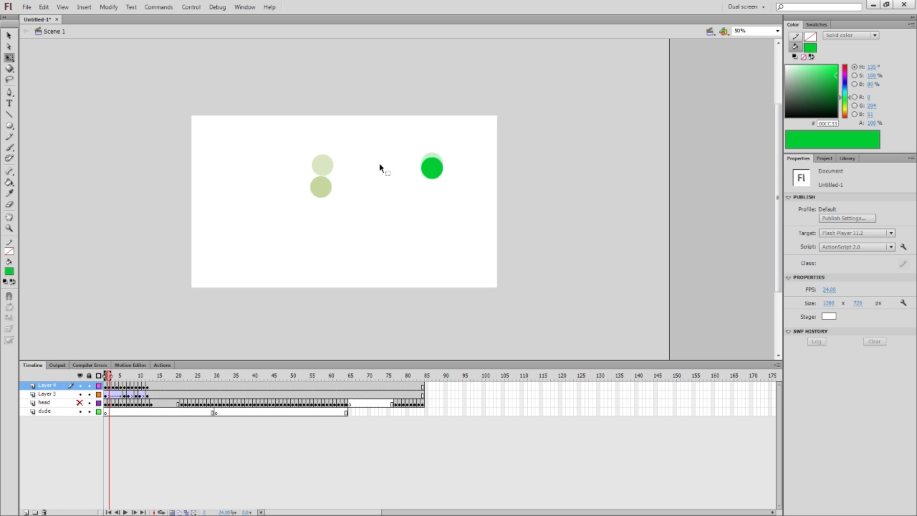
pyautogui.press('.')
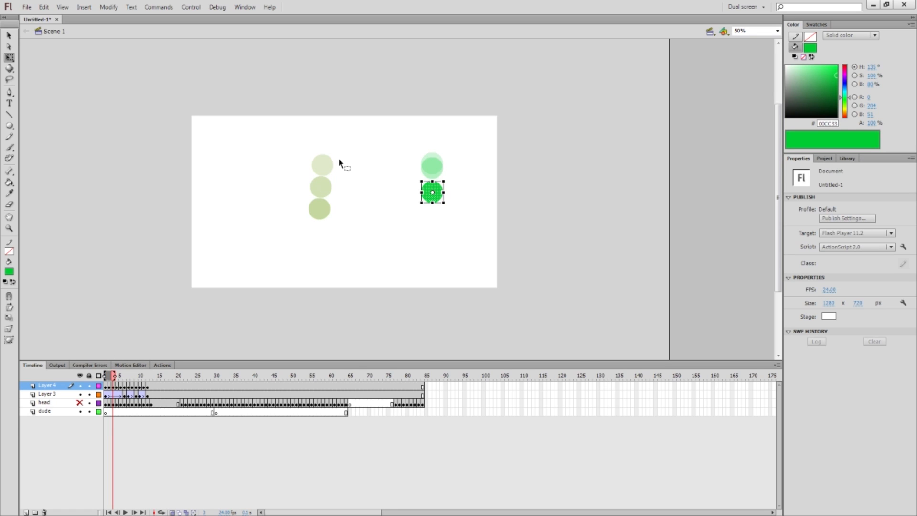
pyautogui.press('.')
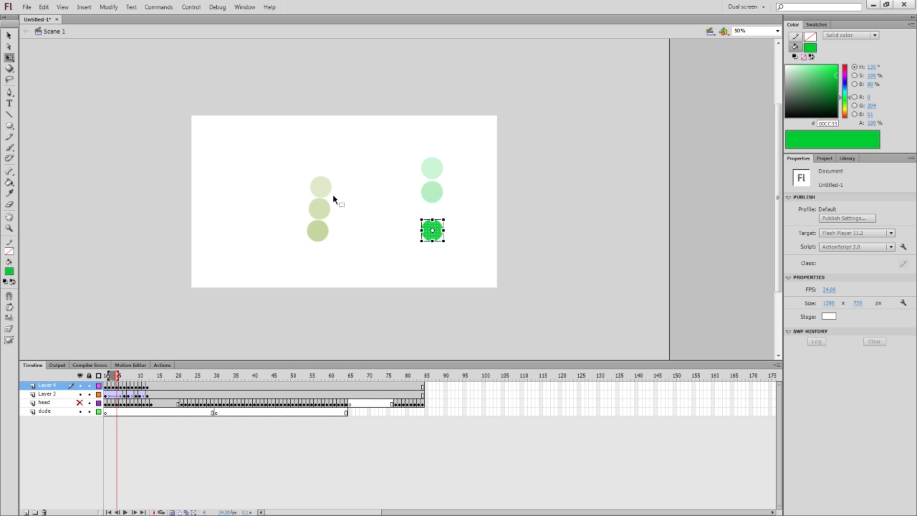
pyautogui.press('.')
pyautogui.press('.')
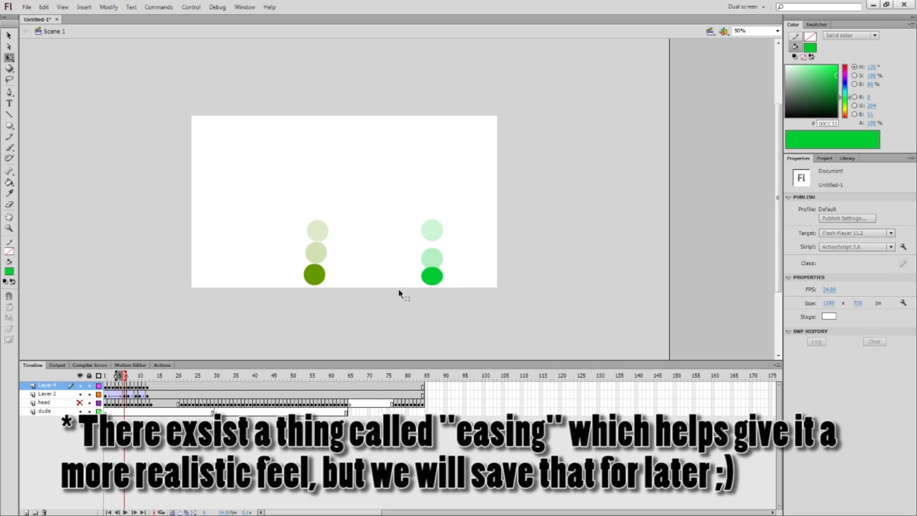
pyautogui.press('.')
pyautogui.press('.')
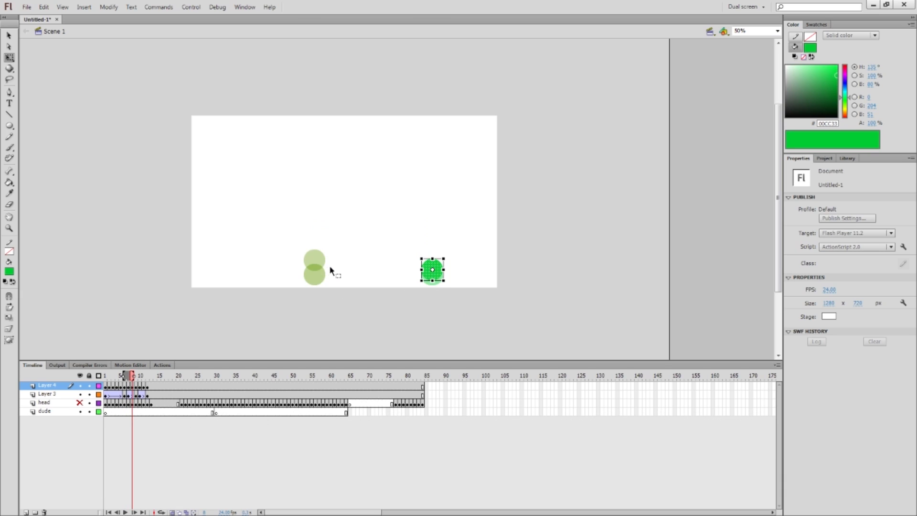
pyautogui.press('.')
pyautogui.press('.')
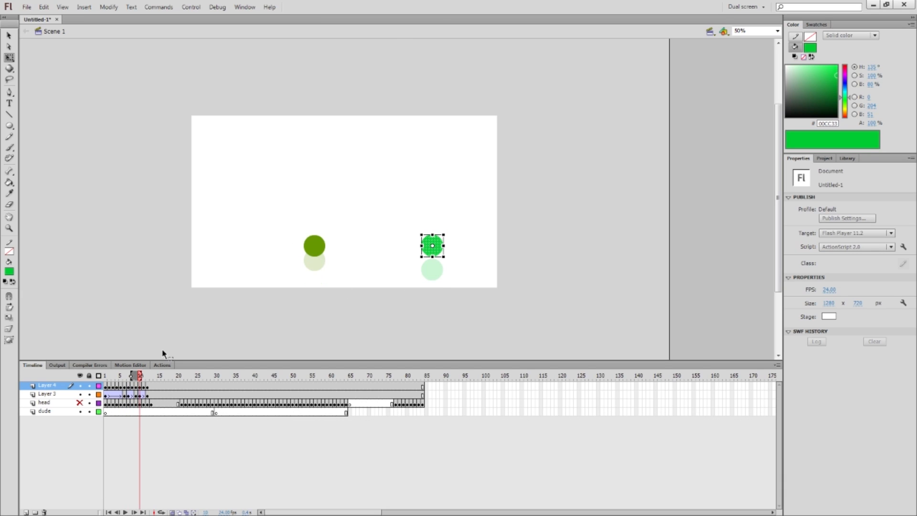
# Step: Add two extra keyframes at the bright green ball's rebound peak after frame 10 and lower the ball on frame 13
pyautogui.click(141, 388)
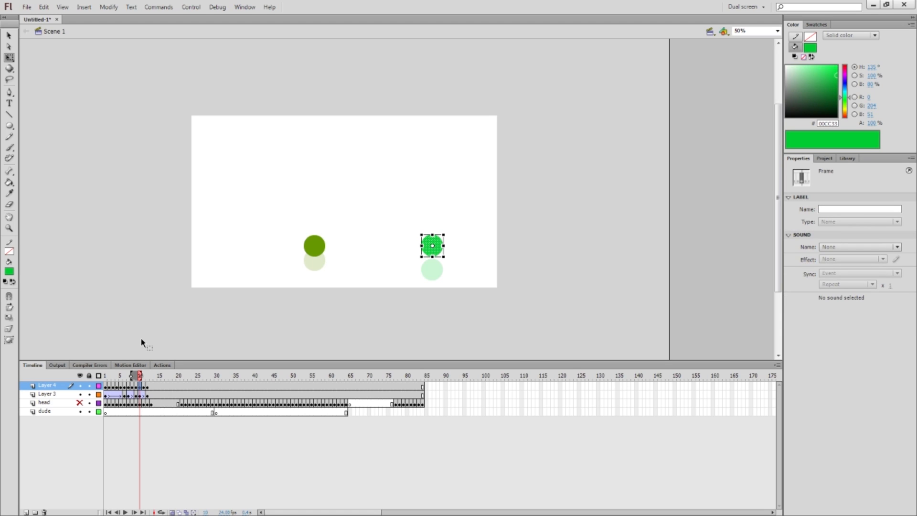
pyautogui.press('.')
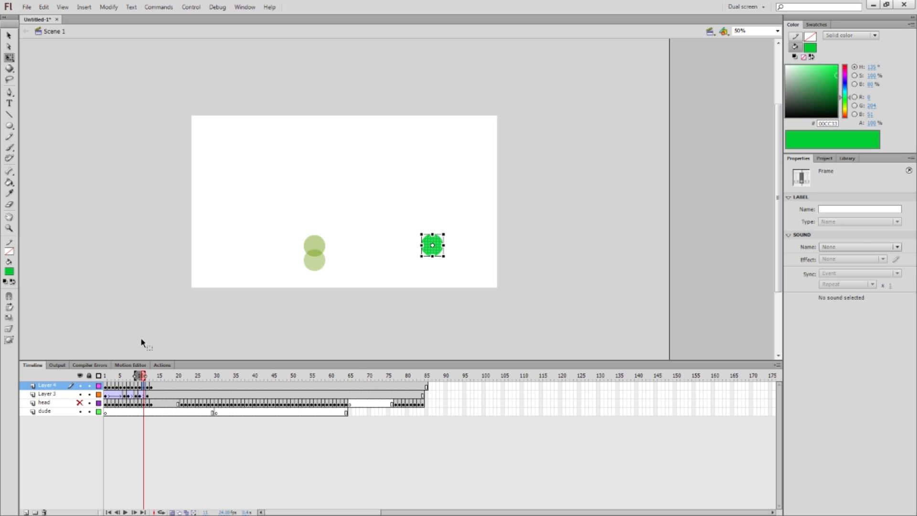
pyautogui.press('F6')
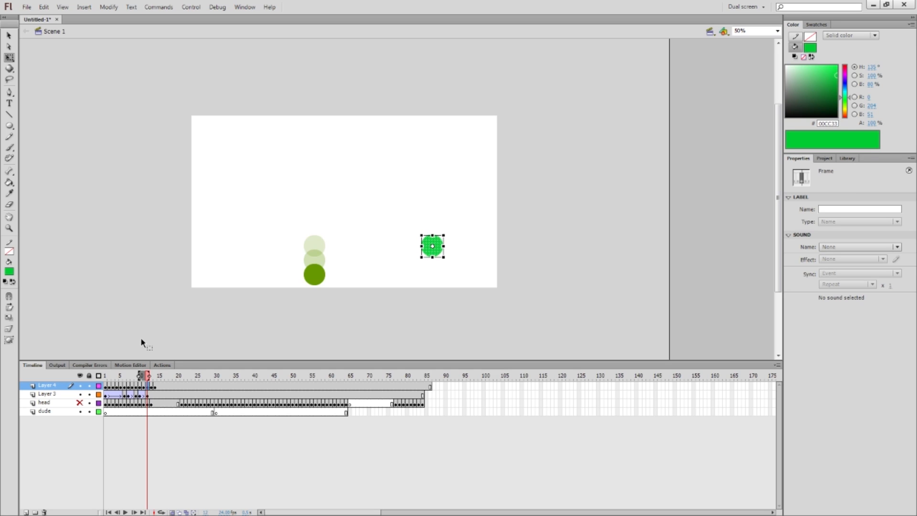
pyautogui.press('.')
pyautogui.hotkey('shift', 'Down')
pyautogui.hotkey('shift', 'Down')
pyautogui.hotkey('shift', 'Down')
pyautogui.hotkey('shift', 'Down')
pyautogui.hotkey('shift', 'Down')
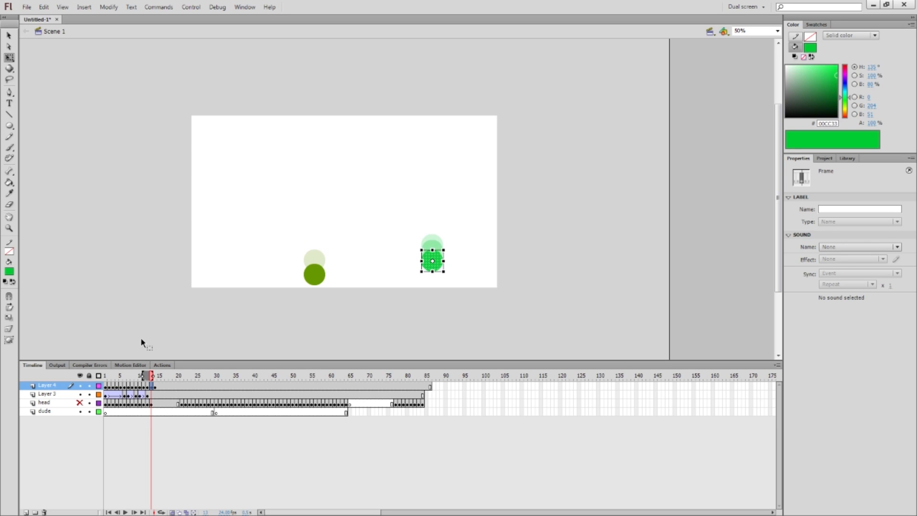
pyautogui.press('.')
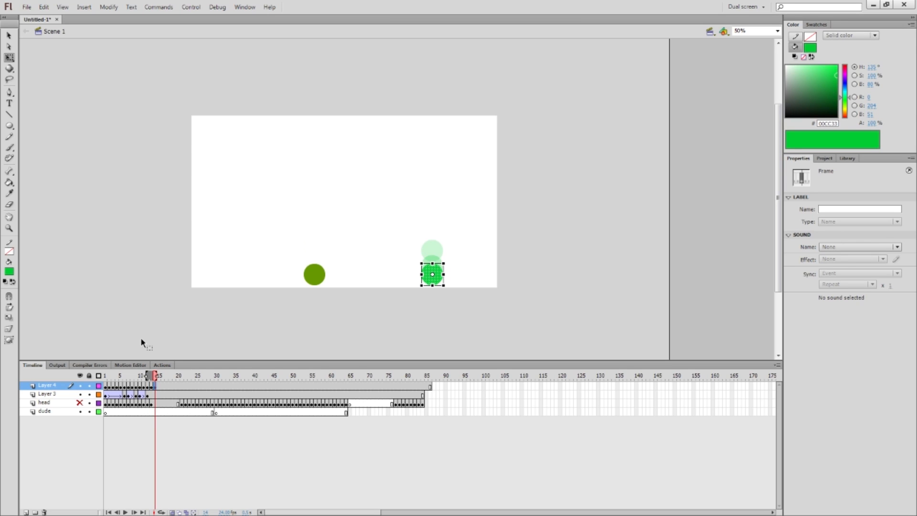
# Step: Play the animation from the start several times to check the longer hang at the rebound peak
pyautogui.moveTo(124, 379)
pyautogui.mouseDown()
pyautogui.moveTo(77, 380)
pyautogui.moveTo(117, 379)
pyautogui.mouseUp()
pyautogui.press('Return')
pyautogui.press('Return')
pyautogui.press('Return')
pyautogui.press('Return')
pyautogui.press('Return')
pyautogui.press('Return')
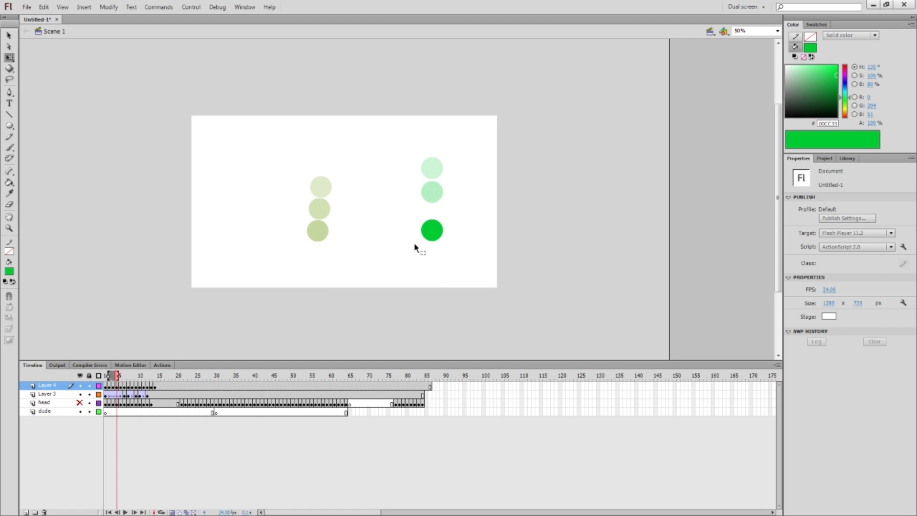
# Step: Stretch the falling bright green ball on frame 4 to about 79 px wide and 97 px high
pyautogui.click(429, 231)
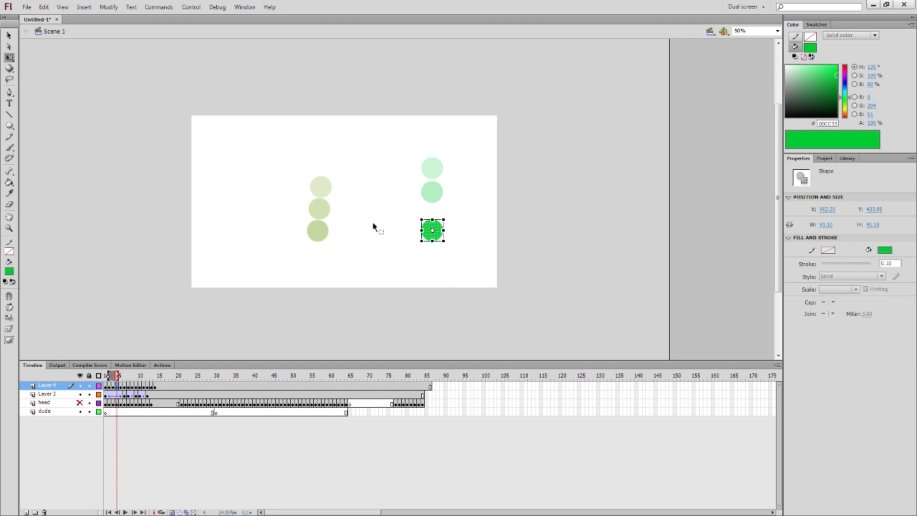
pyautogui.moveTo(422, 231); pyautogui.dragTo(436, 213)
pyautogui.press('Left')
pyautogui.press('Left')
pyautogui.press('Left')
pyautogui.press('Left')
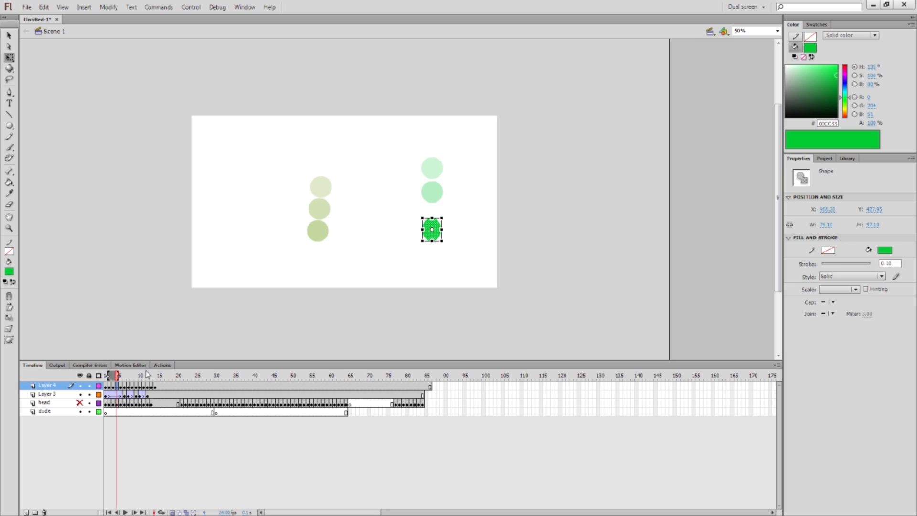
# Step: Narrow the falling bright green ball on frame 3 to about 67 px wide
pyautogui.press('.')
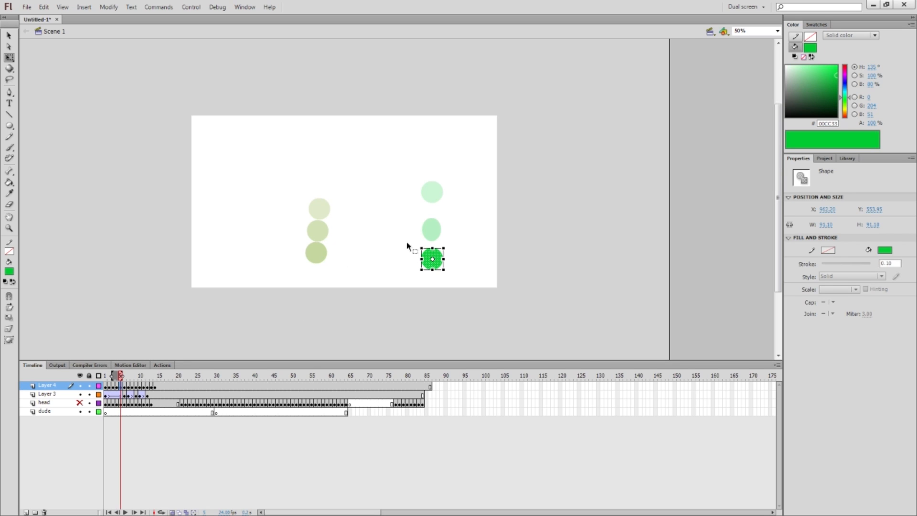
pyautogui.press(',')
pyautogui.press(',')
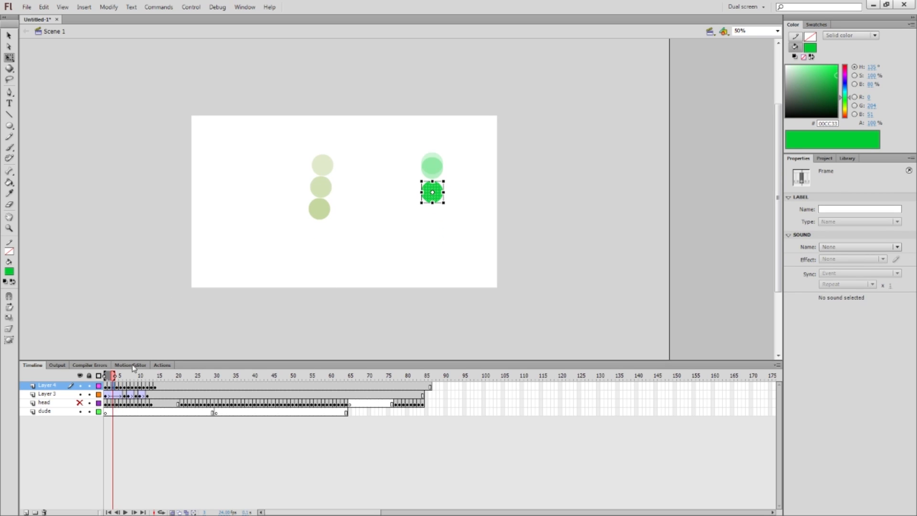
pyautogui.moveTo(421, 192); pyautogui.dragTo(441, 191)
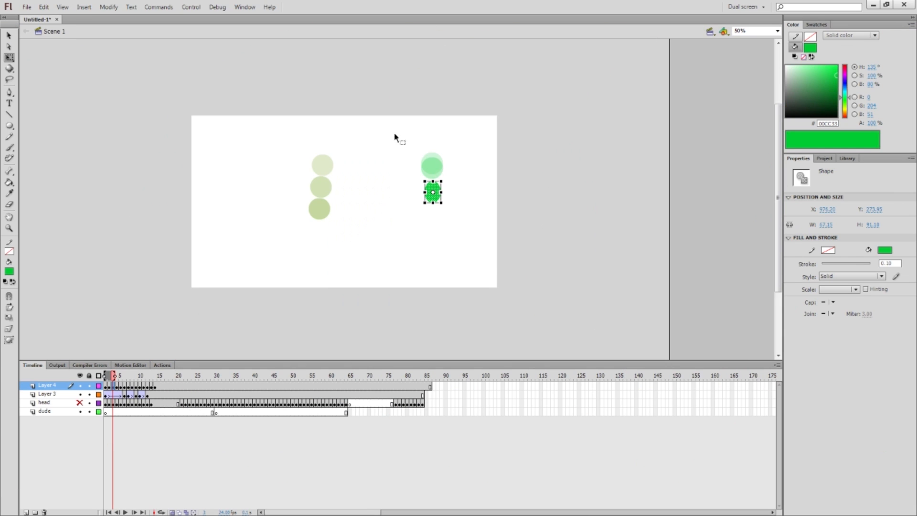
# Step: Replay the animation repeatedly from frame 1 to compare the squashed and stretched green ball with the tweened one
pyautogui.press('Return')
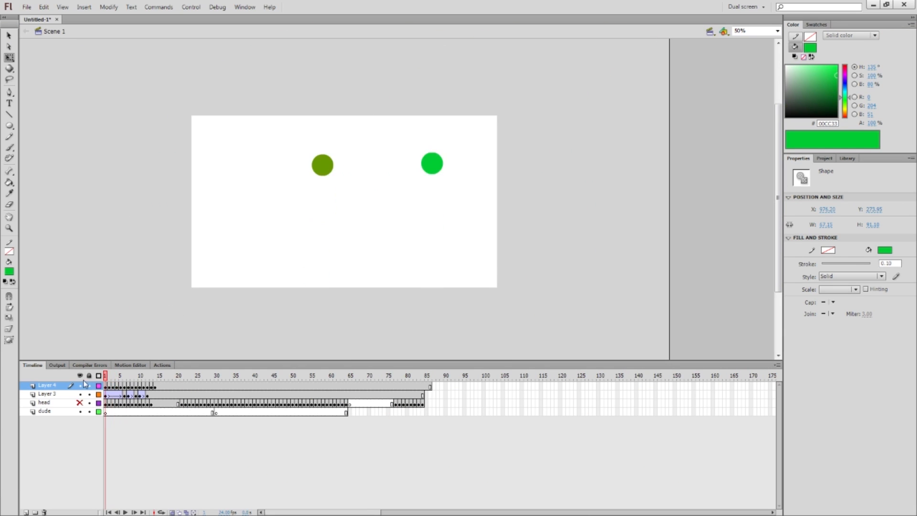
pyautogui.moveTo(123, 376); pyautogui.dragTo(81, 369)
pyautogui.press('Return')
pyautogui.press('Return')
pyautogui.press('Return')
pyautogui.press('Return')
pyautogui.press('Return')
pyautogui.moveTo(110, 376); pyautogui.dragTo(105, 376)
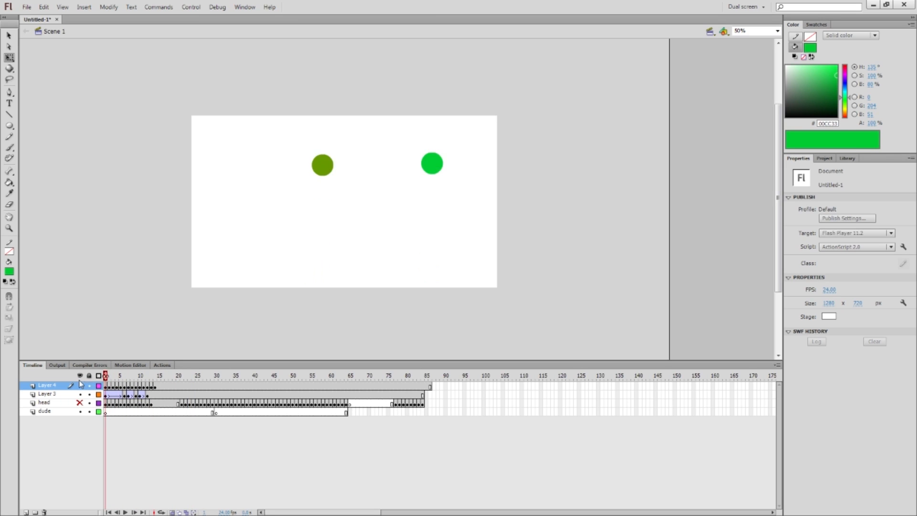
pyautogui.press('Return')
pyautogui.press('Return')
pyautogui.press('Return')
pyautogui.press('Return')
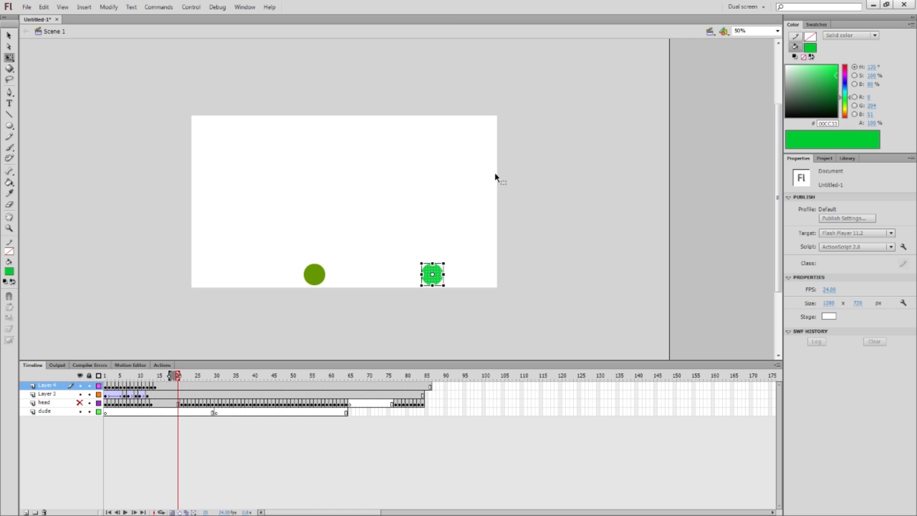
pyautogui.click(105, 376)
pyautogui.press('Return')
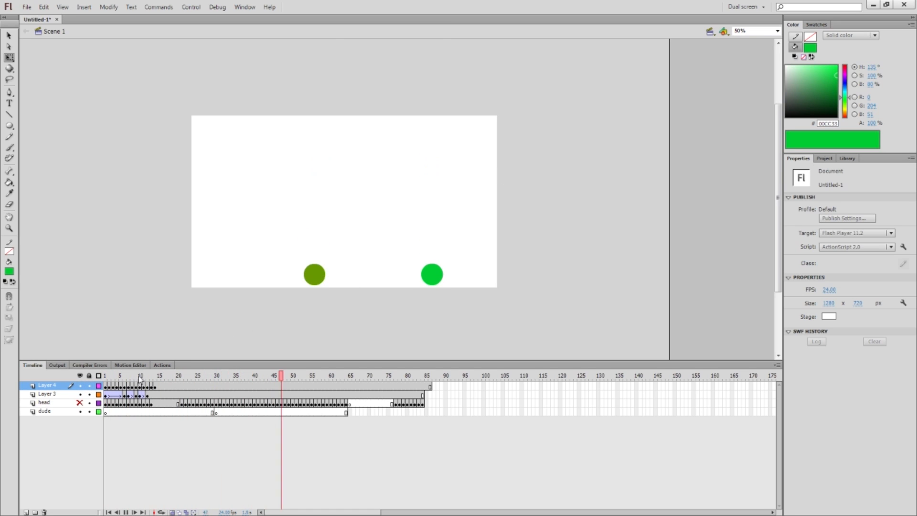
pyautogui.press('Return')
pyautogui.moveTo(121, 376); pyautogui.dragTo(99, 376)
pyautogui.press('Return')
pyautogui.press('Return')
pyautogui.press('Return')
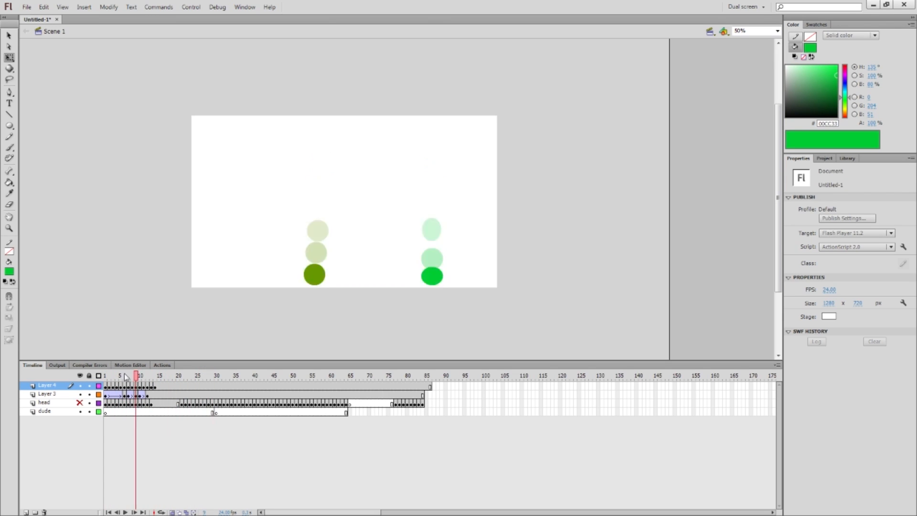
pyautogui.press('Return')
pyautogui.moveTo(131, 375); pyautogui.dragTo(102, 377)
pyautogui.press('Return')
pyautogui.press('Return')
pyautogui.press('Return')
pyautogui.press('Return')
pyautogui.press('Return')
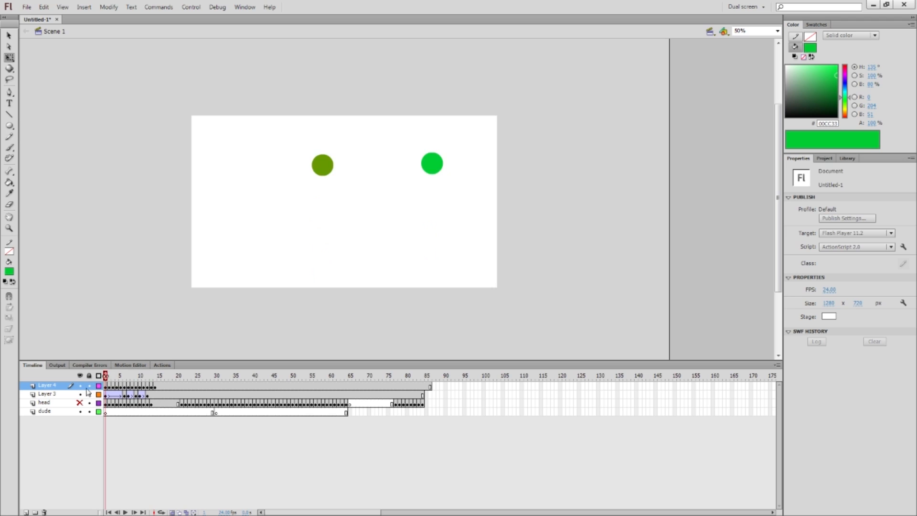
pyautogui.press('Return')
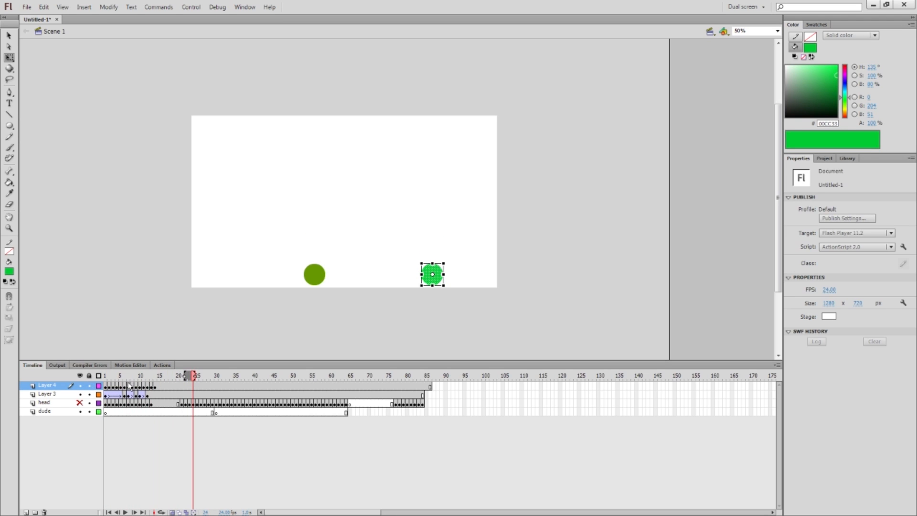